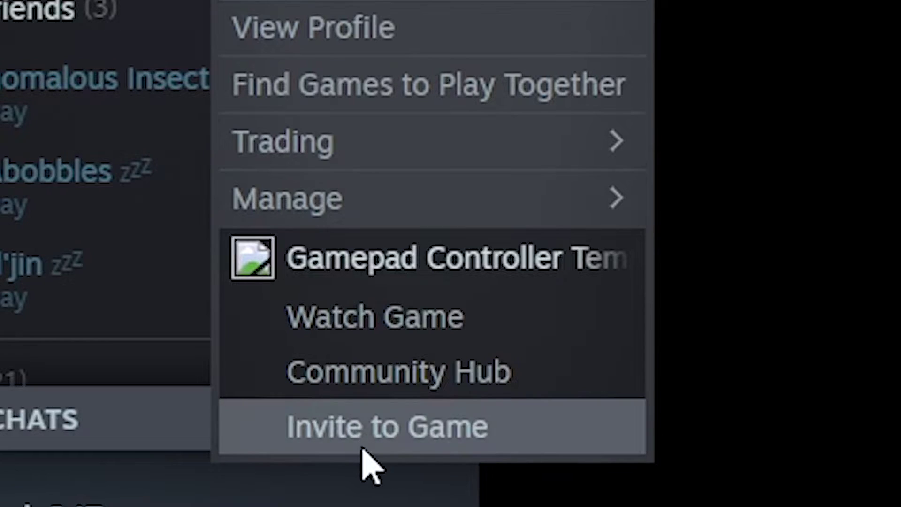
- Invite a Steam friend to Gamepad Controller Template and accept the invitation with Play Game
click(394, 446)
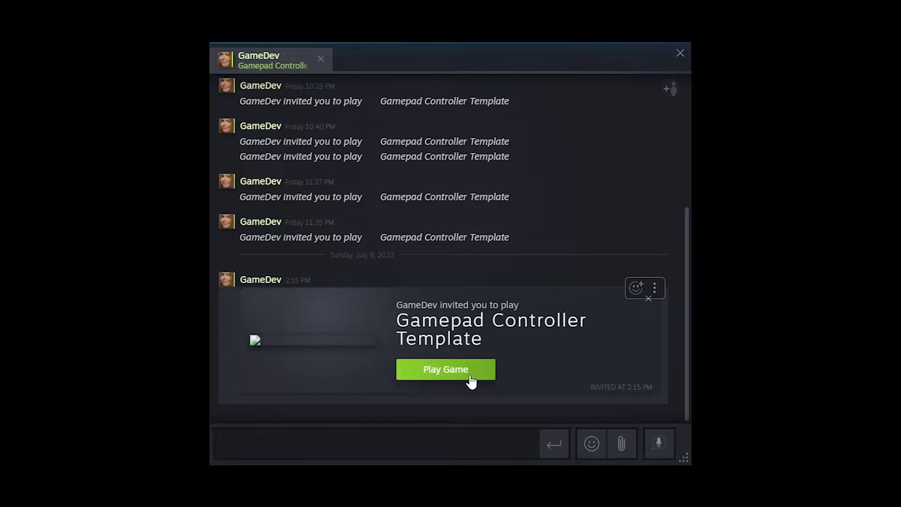
click(469, 377)
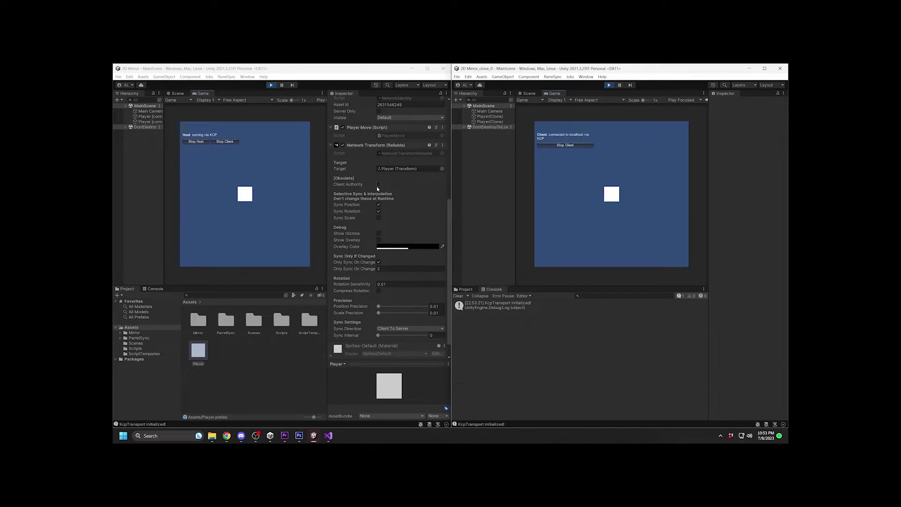
- Move the host's player square in the host Game view with A, S and D
click(276, 188)
key(a)
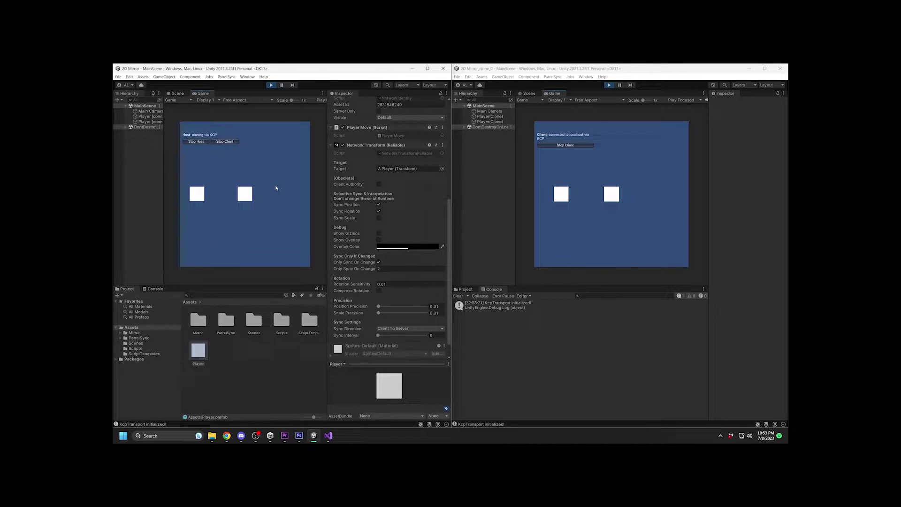
key(s)
key(d)
- Move the client's player square with WASD and confirm it mirrors in both views
click(655, 224)
key(d)
key(a)
key(s)
key(w)
key(a)
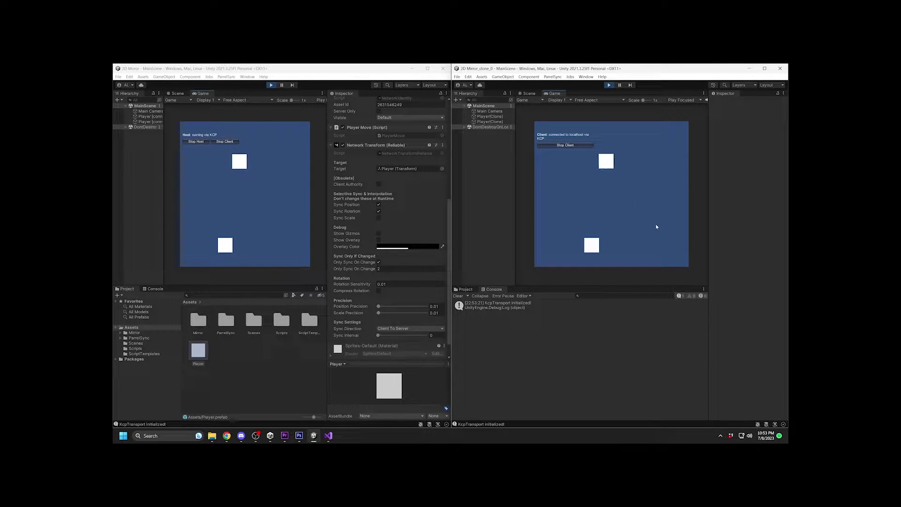
key(d)
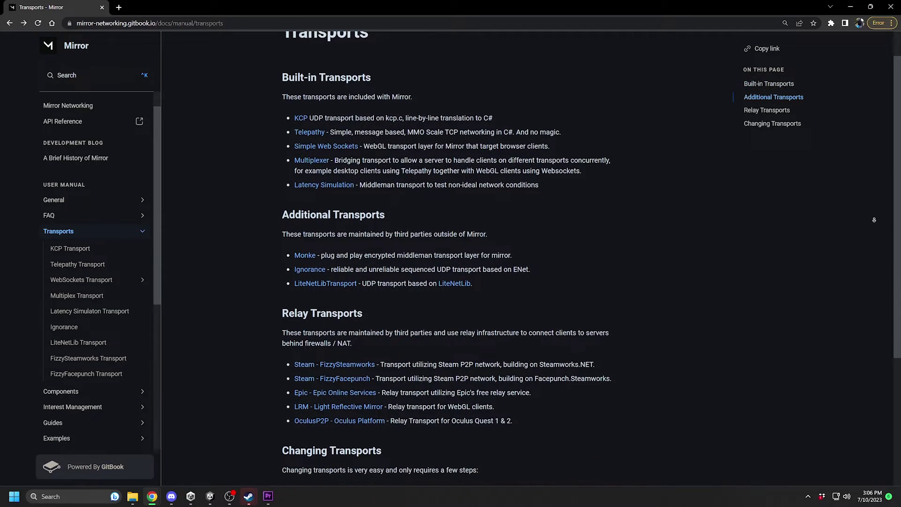
scroll(873, 220, down, 1)
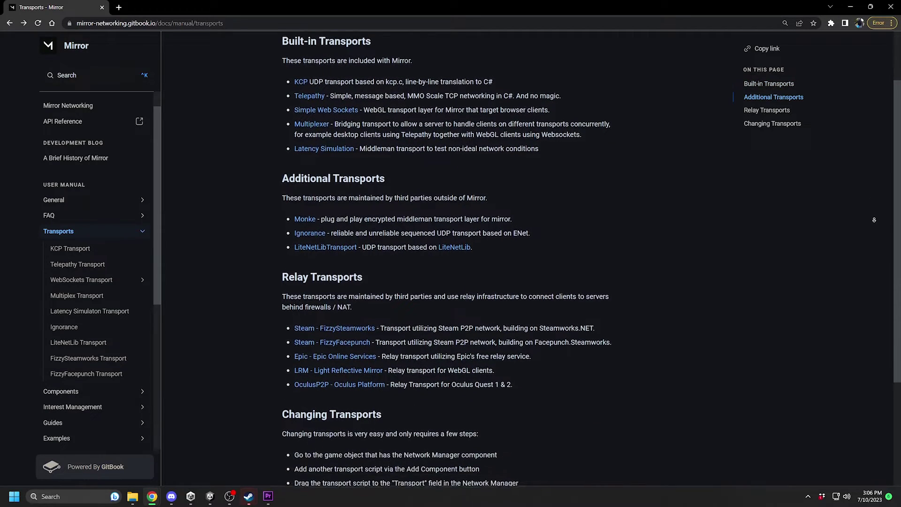
scroll(874, 220, down, 1)
scroll(874, 220, down, 1)
scroll(874, 220, down, 1)
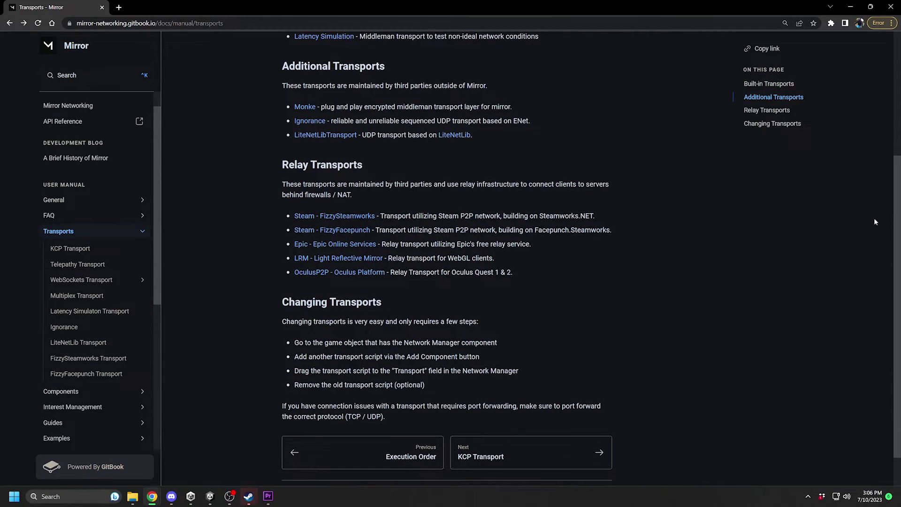
- Find Relay Transports in the Mirror docs and download FizzySteamworks-5.1.unitypackage from GitHub
drag(282, 165, 363, 166)
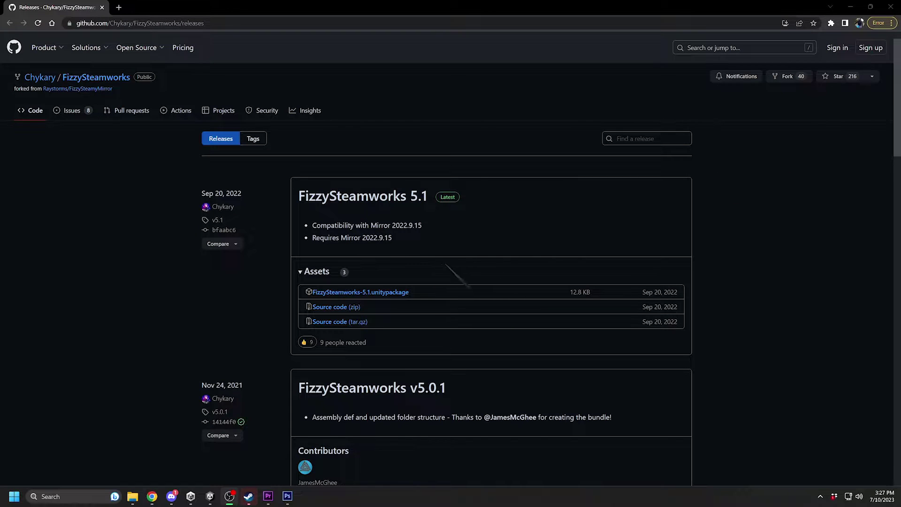
click(377, 292)
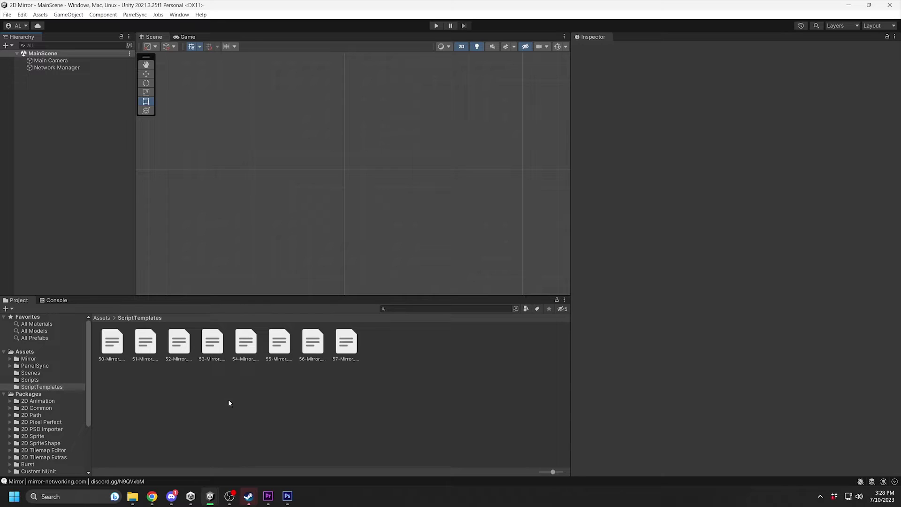
- Import all files of the FizzySteamworks-5.1 custom package and check the Console's Steamworks errors
click(41, 15)
mouse_move(64, 118)
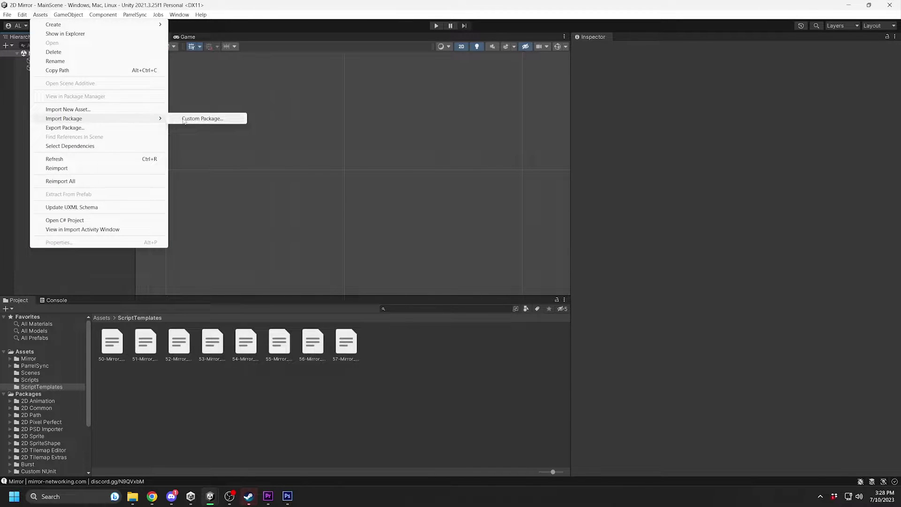
click(184, 120)
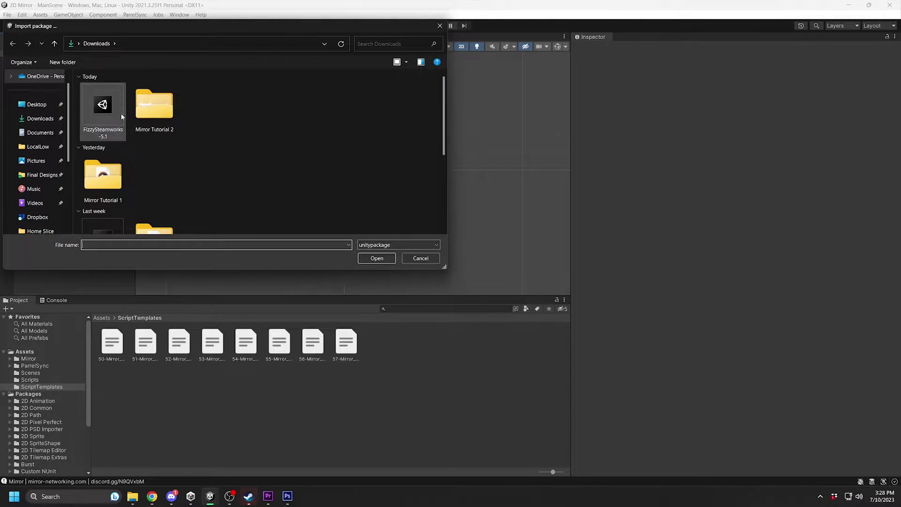
double_click(106, 112)
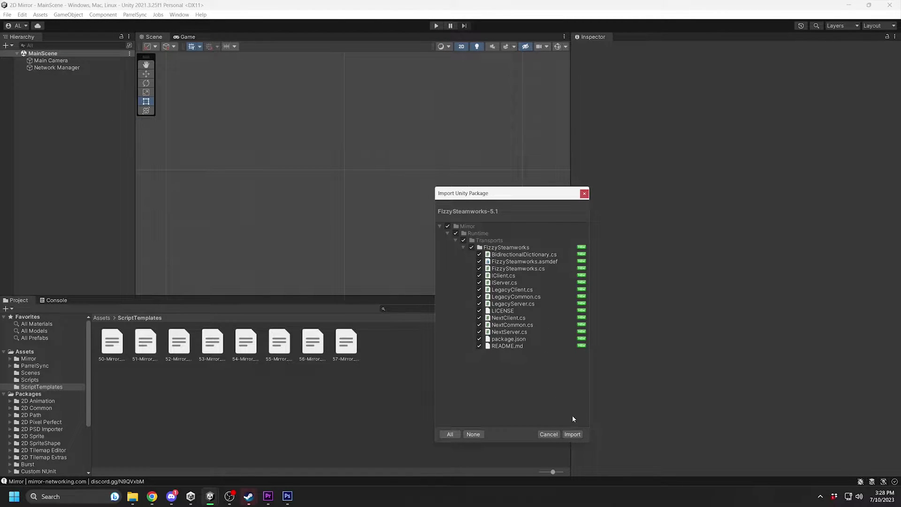
click(573, 434)
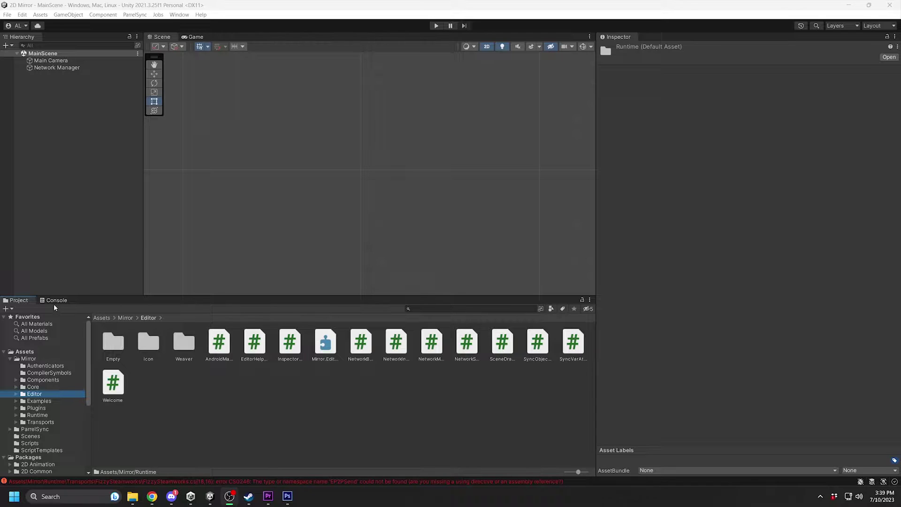
click(54, 302)
scroll(311, 374, down, 2)
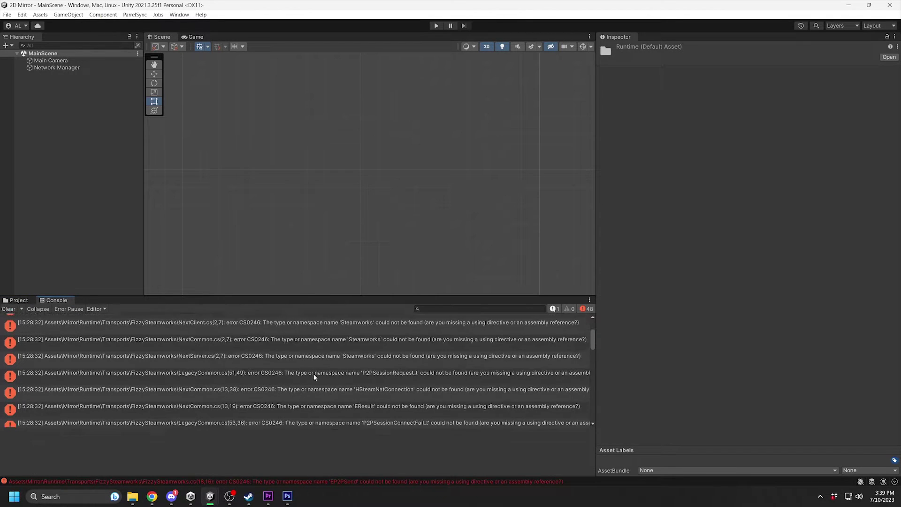
scroll(313, 374, up, 3)
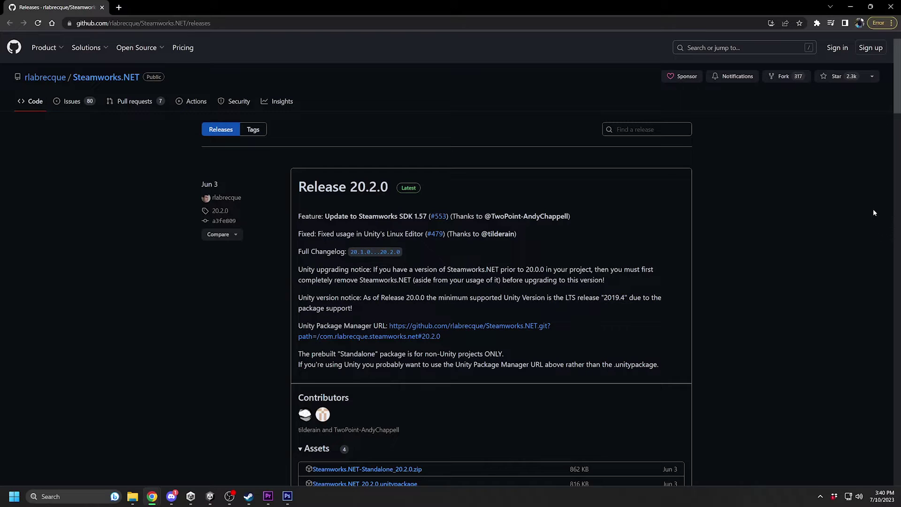
scroll(873, 212, down, 2)
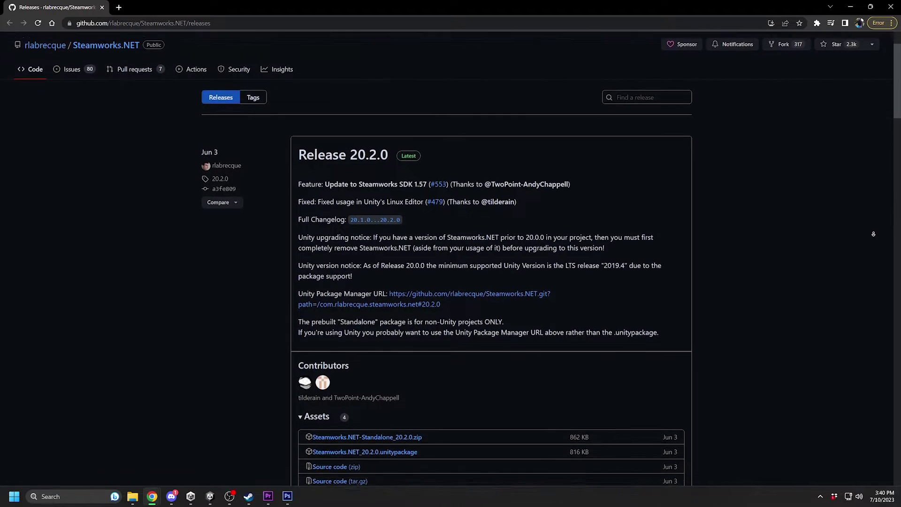
scroll(873, 232, down, 1)
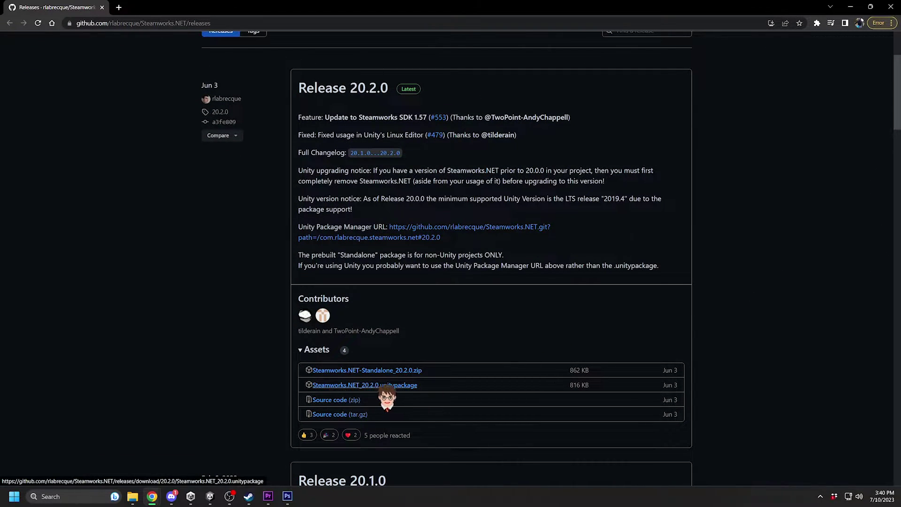
- Download Steamworks.NET_20.2.0.unitypackage from the Steamworks.NET GitHub releases Assets
click(405, 389)
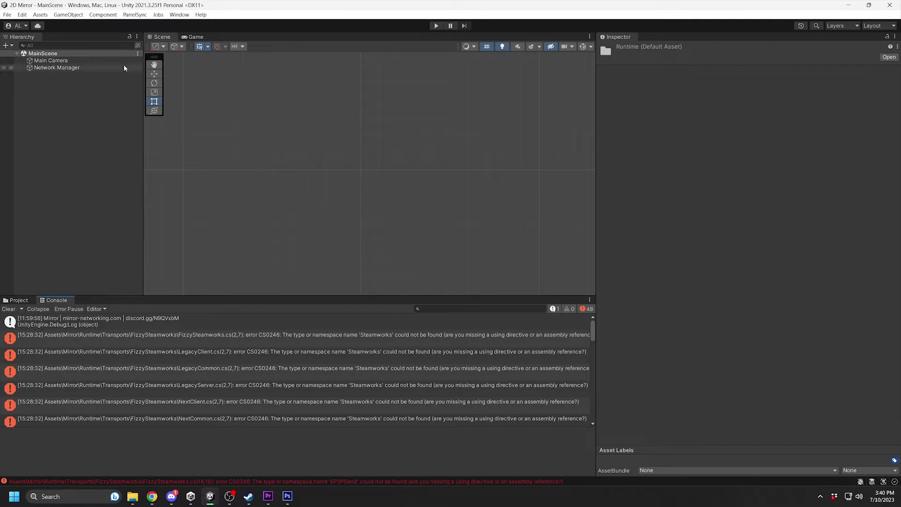
- Import all files of the Steamworks.NET_20.2.0 custom package into the project
click(40, 15)
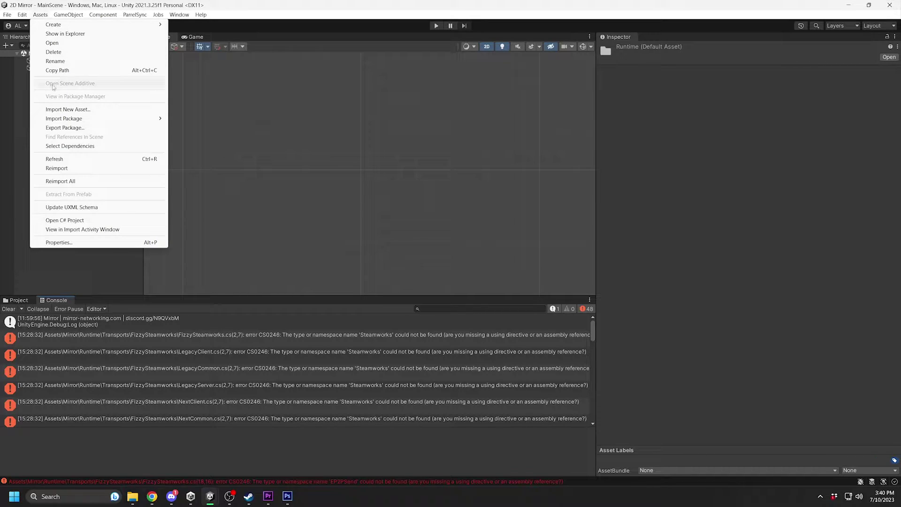
mouse_move(64, 118)
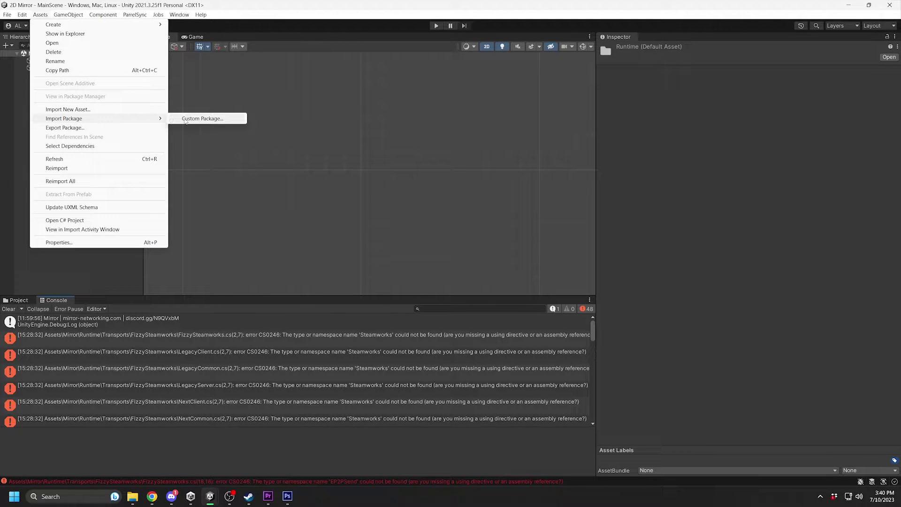
click(186, 122)
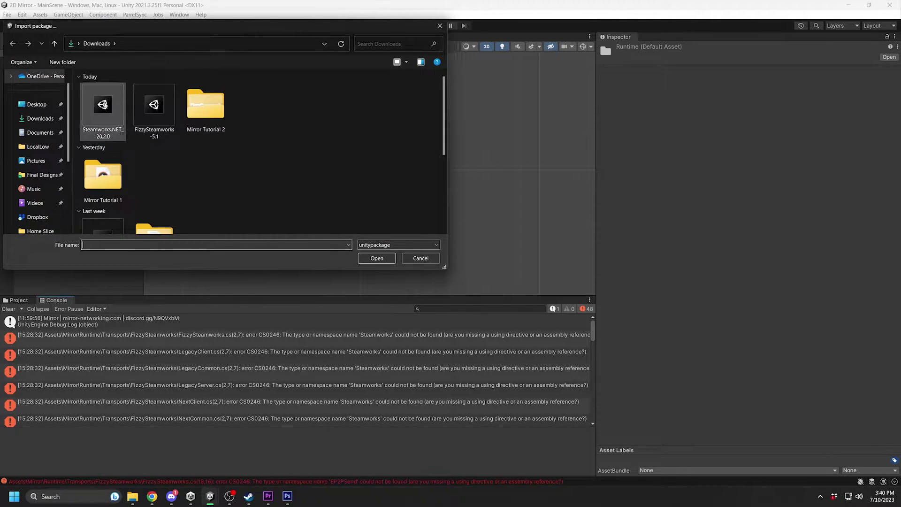
double_click(105, 107)
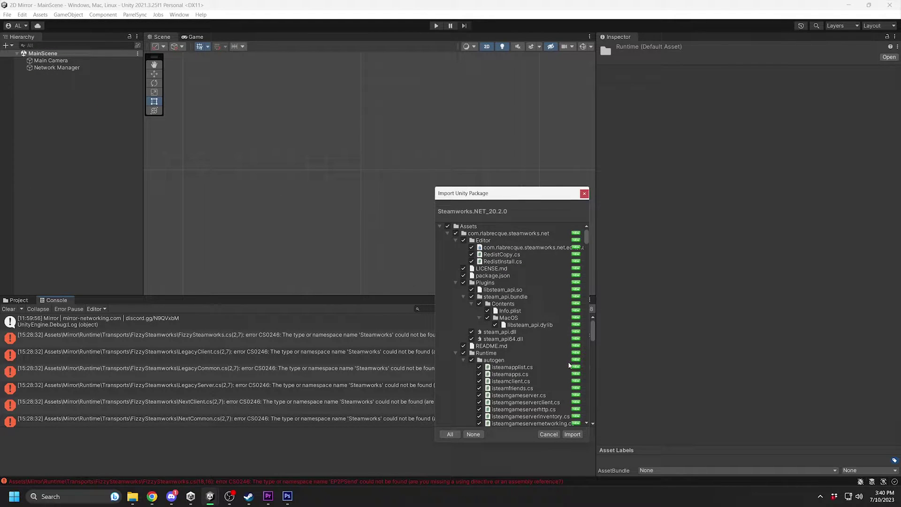
click(575, 434)
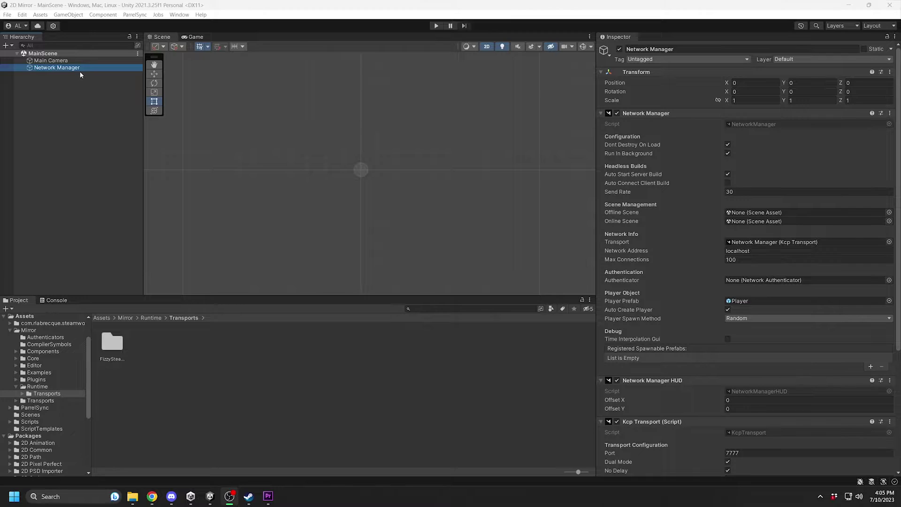
- Rename Network Manager to Network Manager Kcp and duplicate it as Network Manager Steam
key(F2)
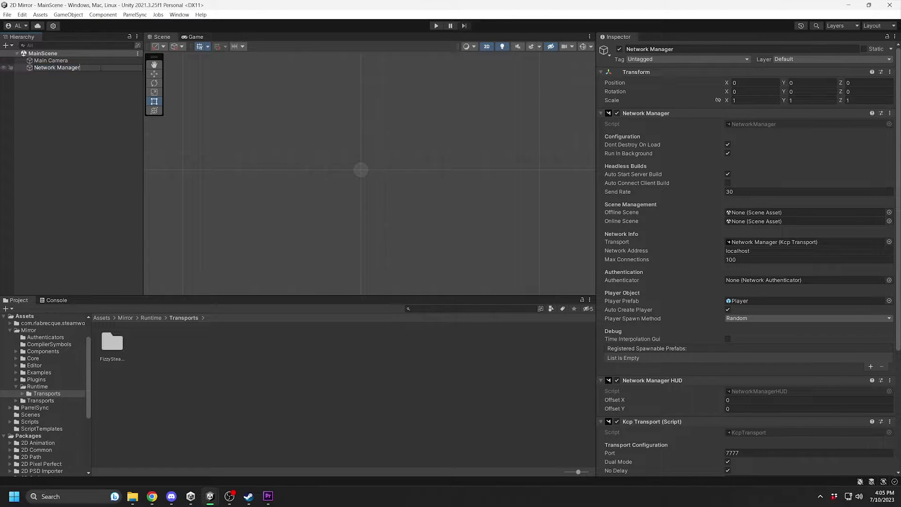
text(Kcp)
key(Return)
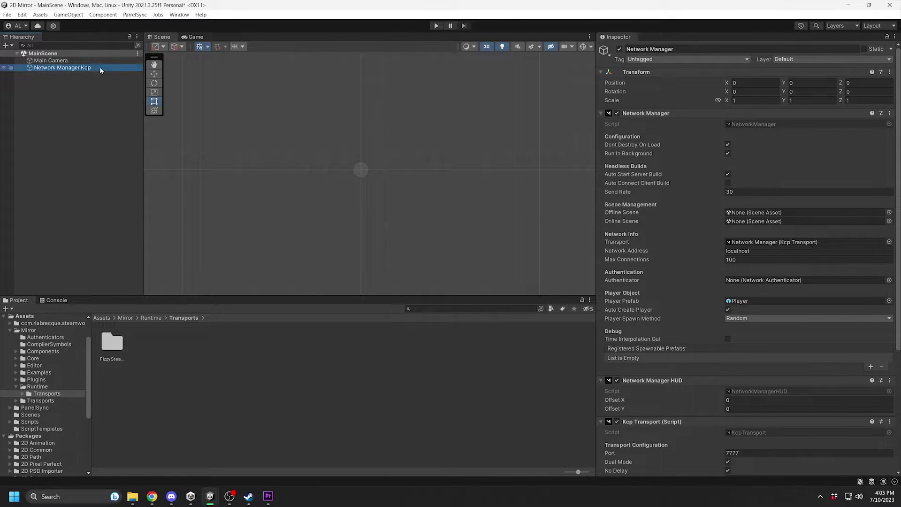
right_click(110, 67)
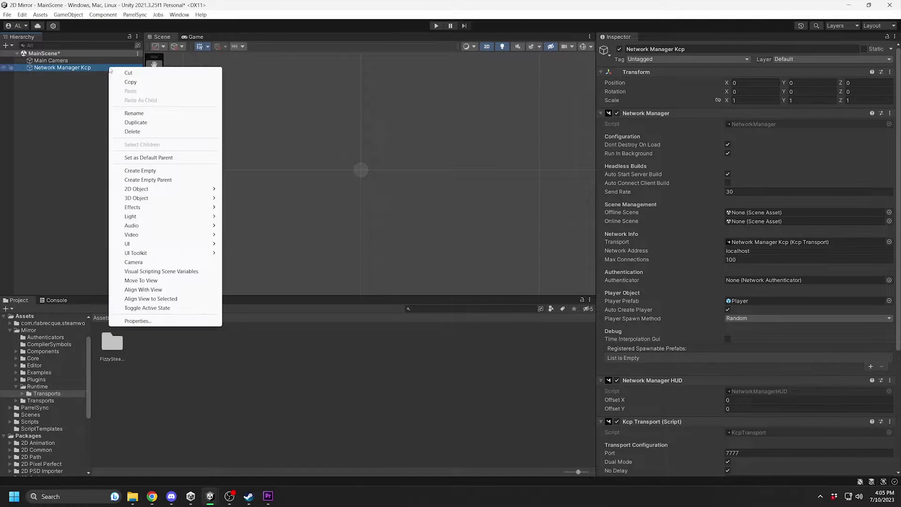
click(149, 124)
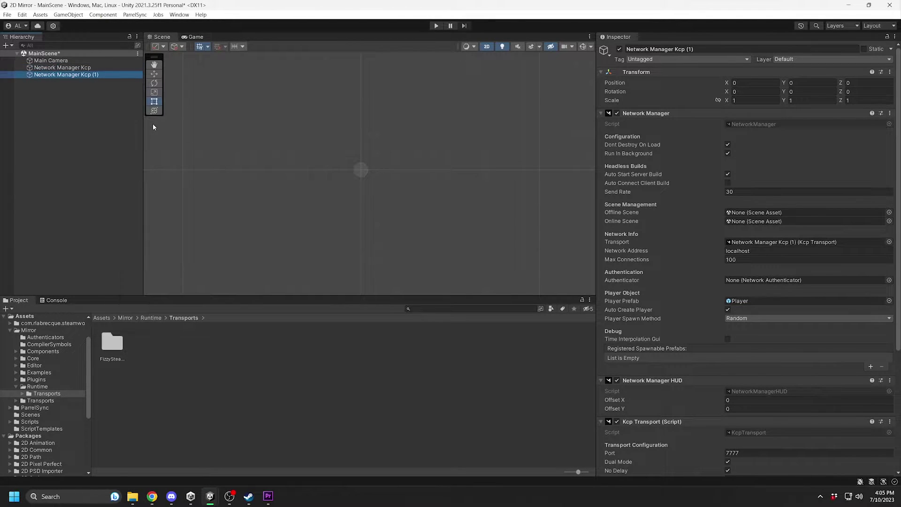
click(123, 76)
key(BackSpace)
key(BackSpace)
key(BackSpace)
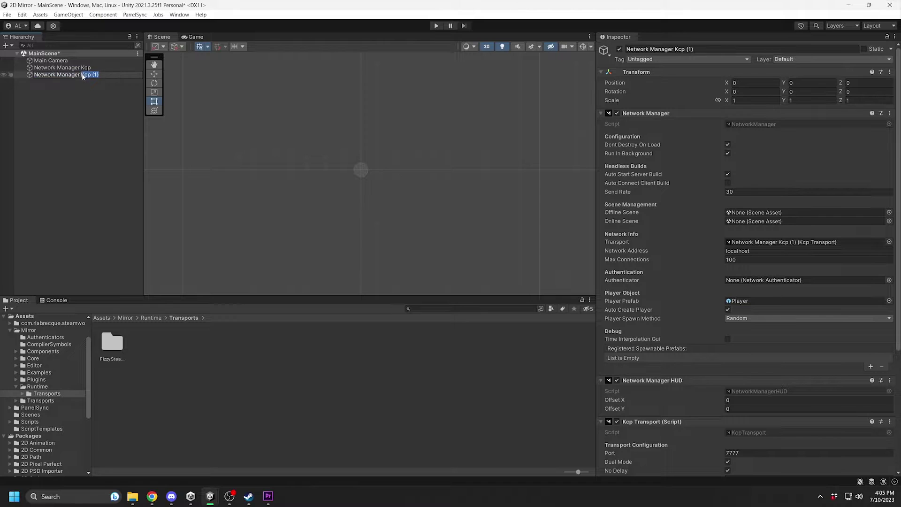
text(Steam)
key(Return)
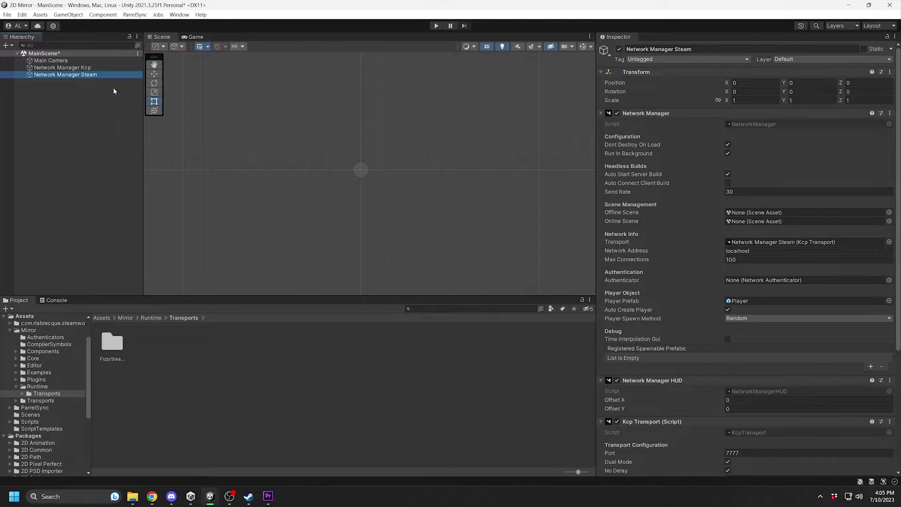
- Deactivate Network Manager Kcp and save the scene
click(126, 68)
click(618, 50)
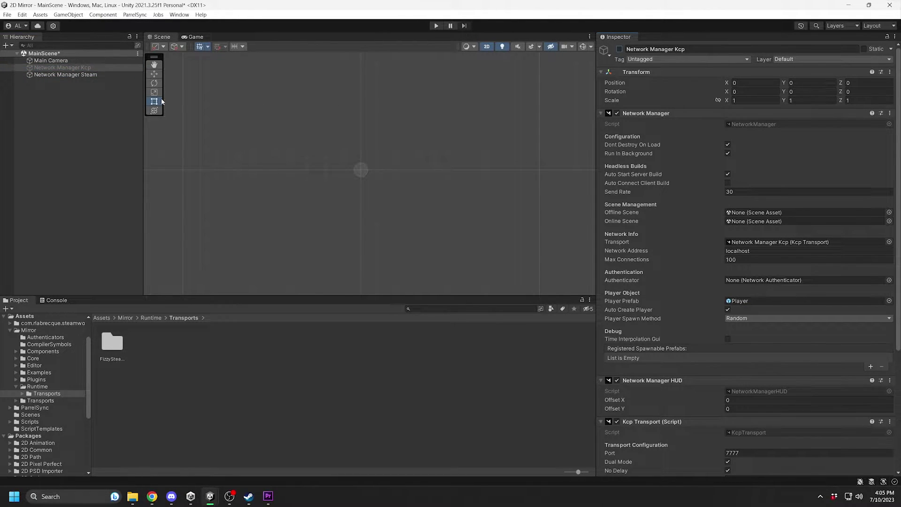
right_click(90, 51)
click(116, 71)
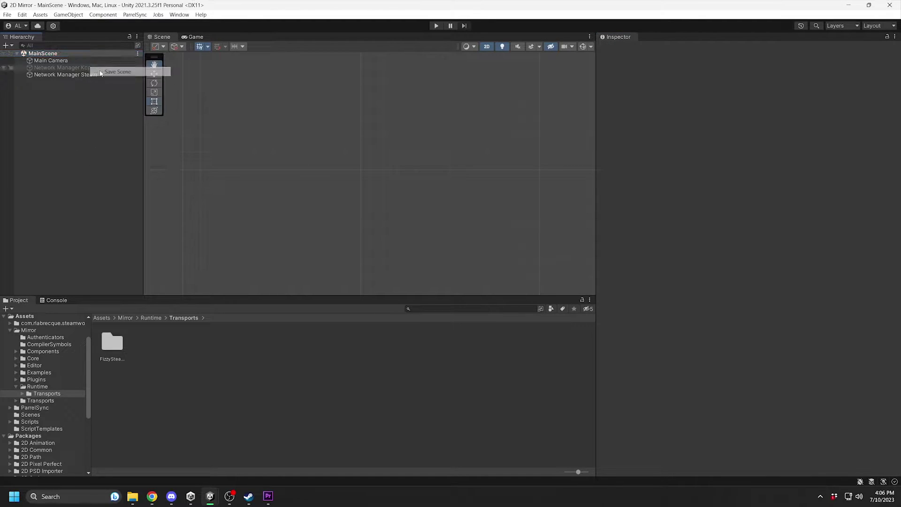
click(86, 75)
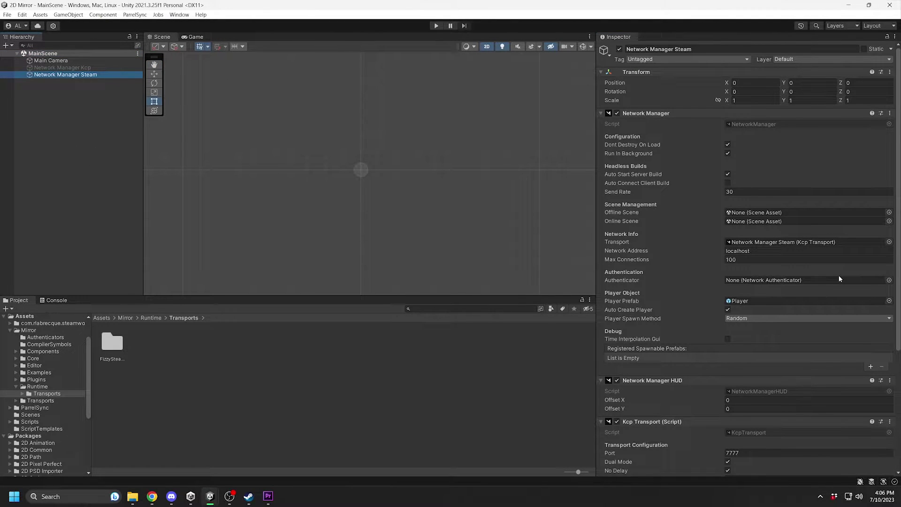
scroll(839, 279, down, 2)
scroll(830, 279, down, 2)
scroll(843, 366, down, 2)
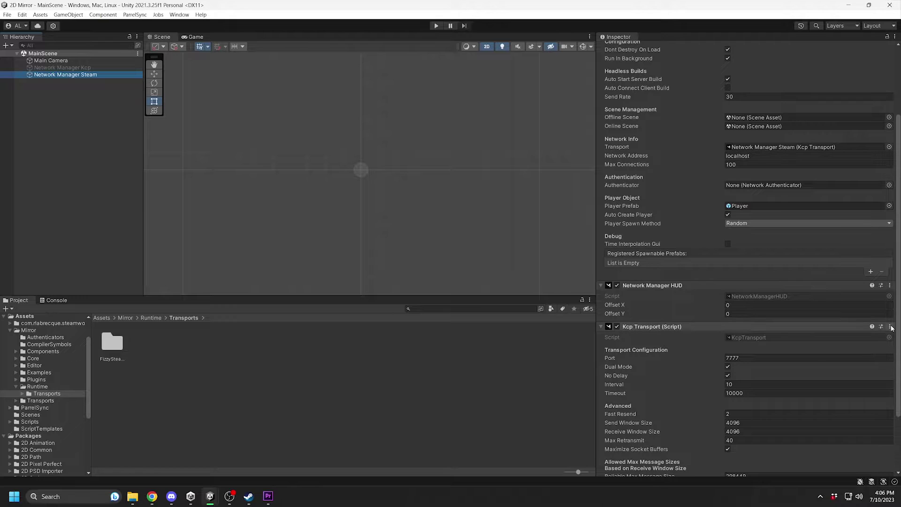
- Replace Network Manager Steam's Kcp Transport with Steam Manager and Fizzy Steamworks components
click(891, 327)
click(863, 344)
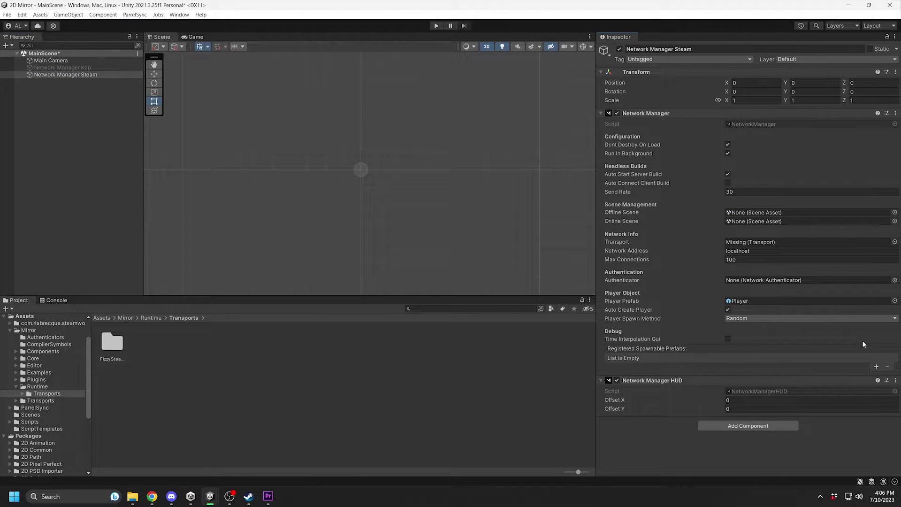
click(784, 428)
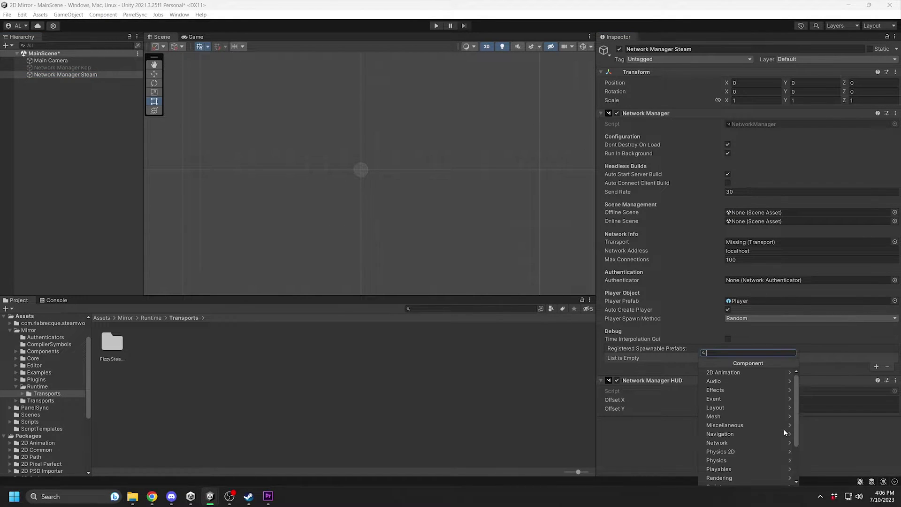
text(steam)
key(Return)
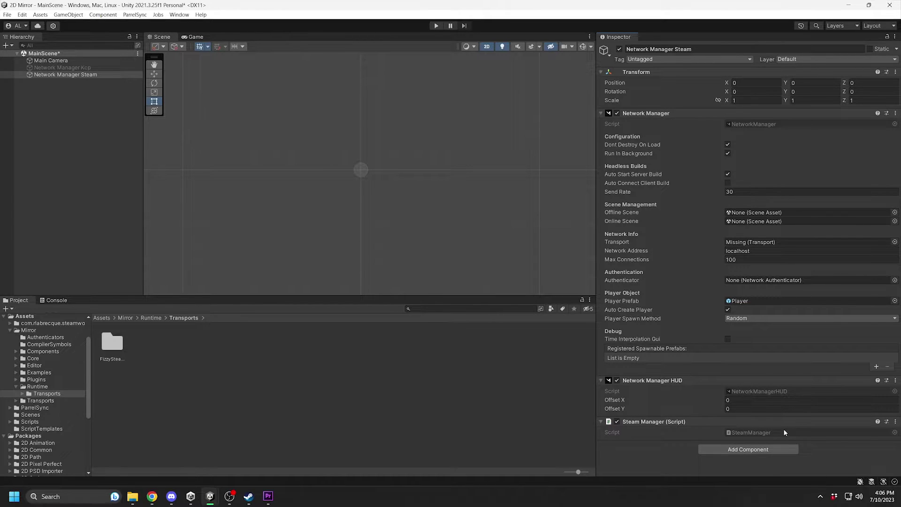
click(765, 449)
click(776, 384)
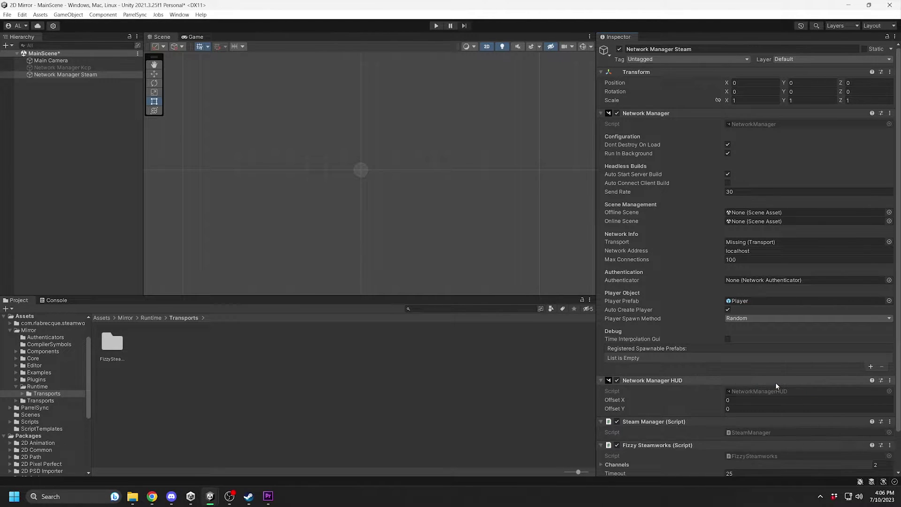
scroll(775, 382, down, 2)
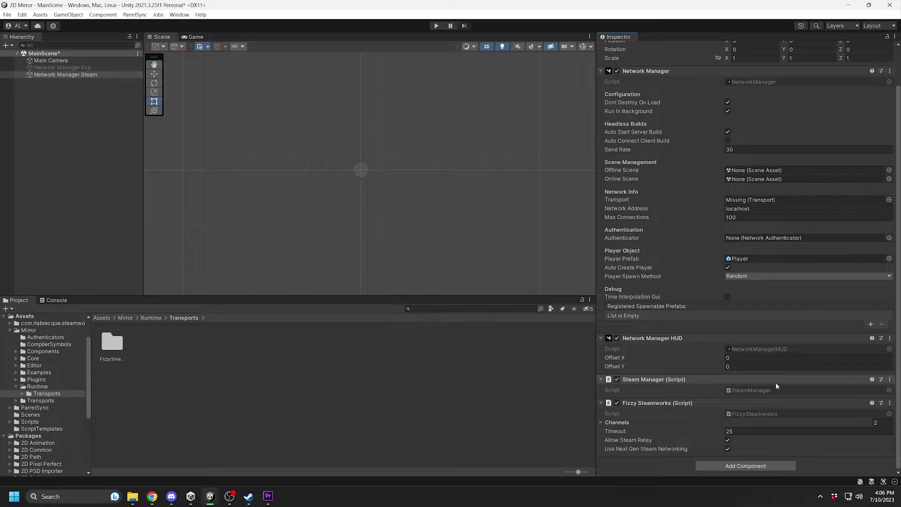
- Assign Fizzy Steamworks as Network Manager Steam's Transport
drag(98, 76, 724, 199)
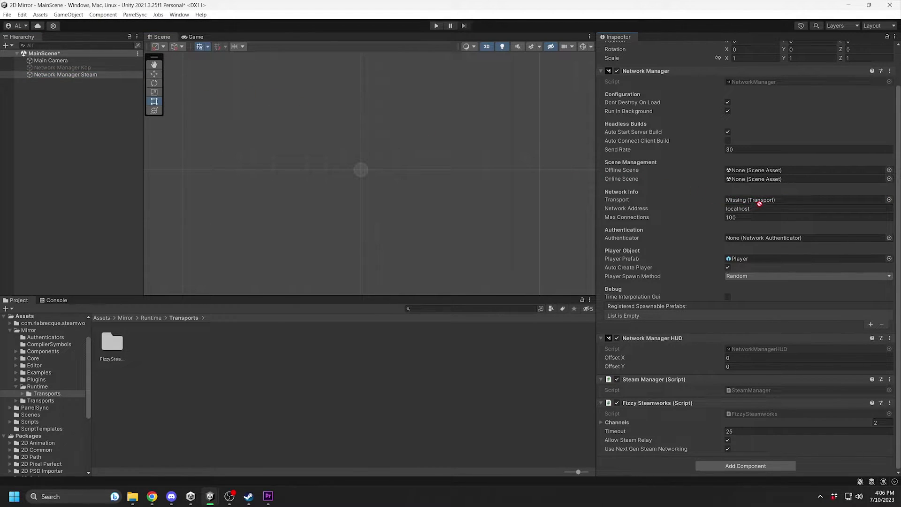
drag(724, 199, 783, 200)
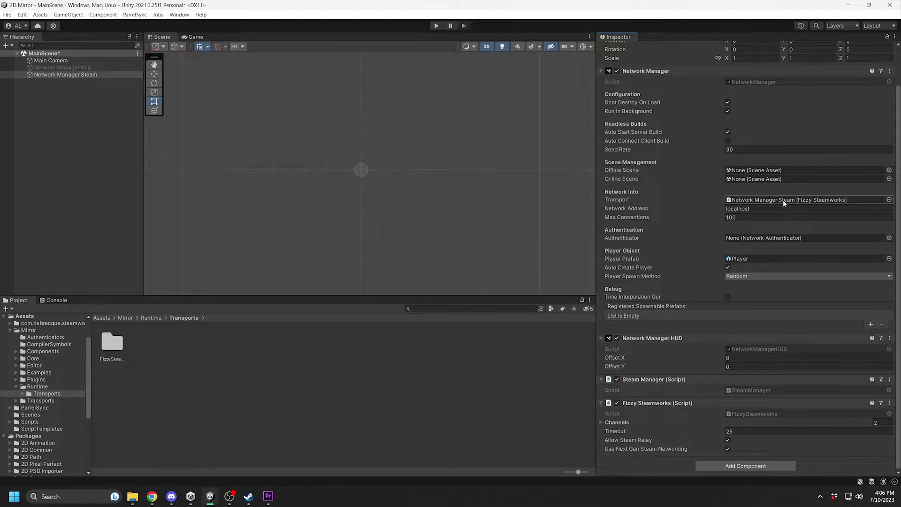
right_click(102, 55)
- Save MainScene and build the game for Windows
click(111, 69)
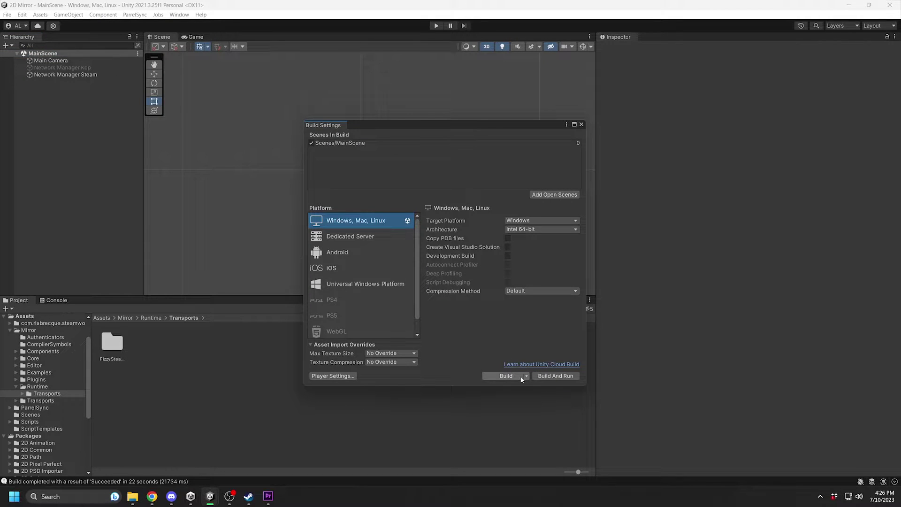
click(521, 377)
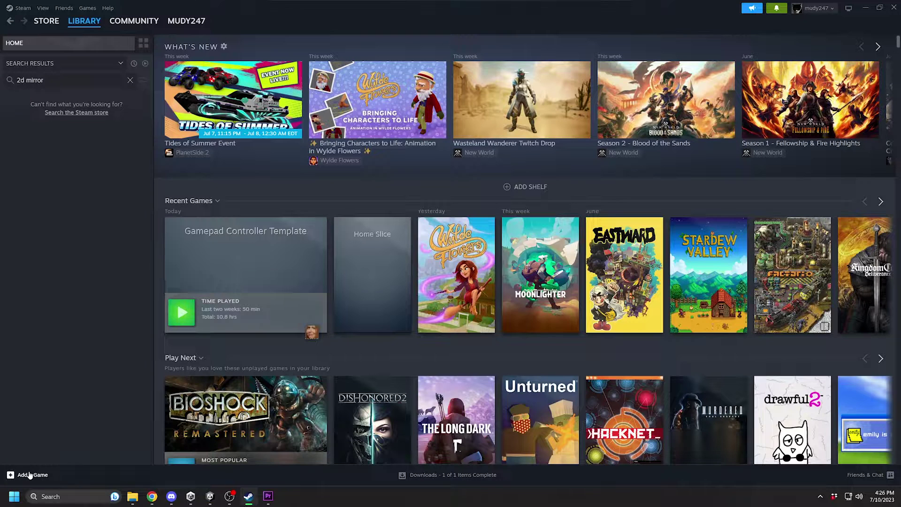
click(29, 474)
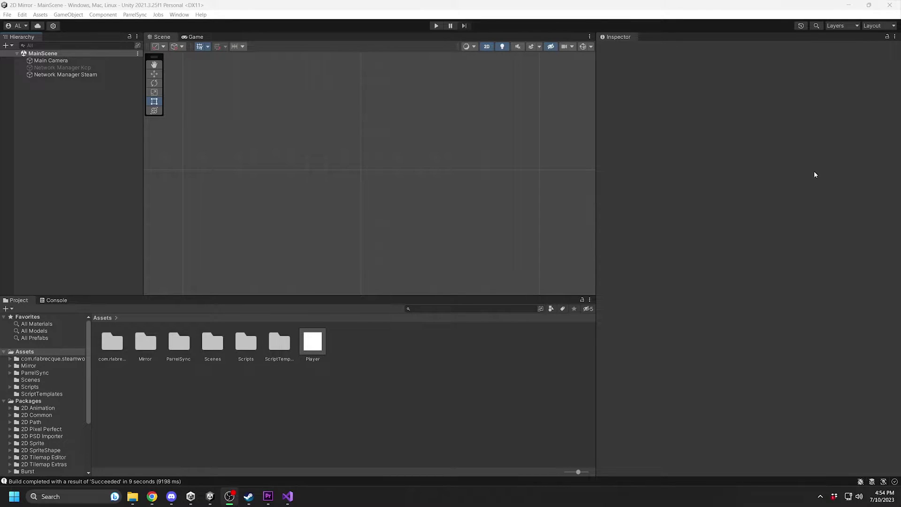
- Add a UI Button - TextMeshPro from Network Manager Steam's context menu
click(72, 76)
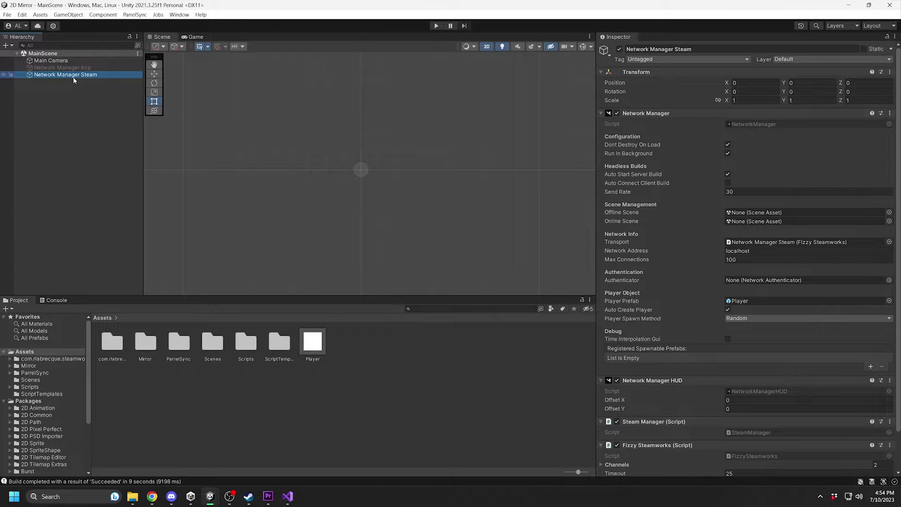
right_click(73, 78)
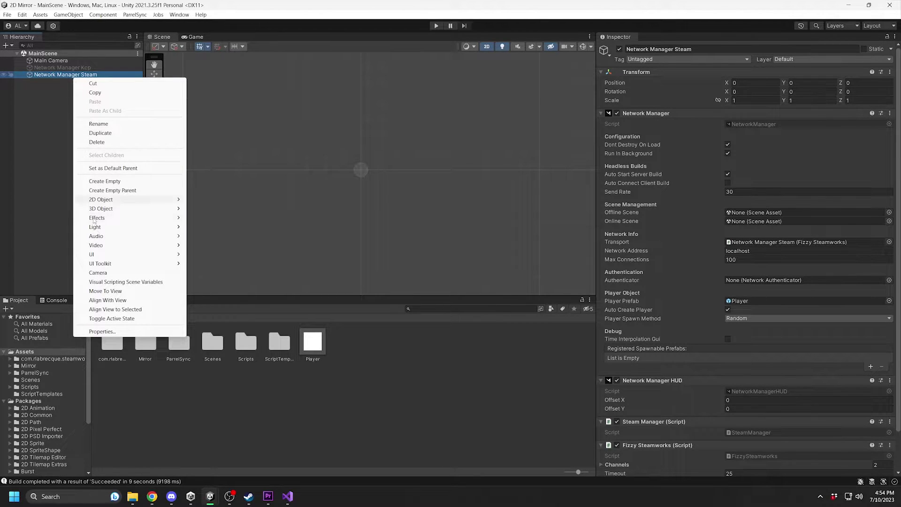
mouse_move(92, 255)
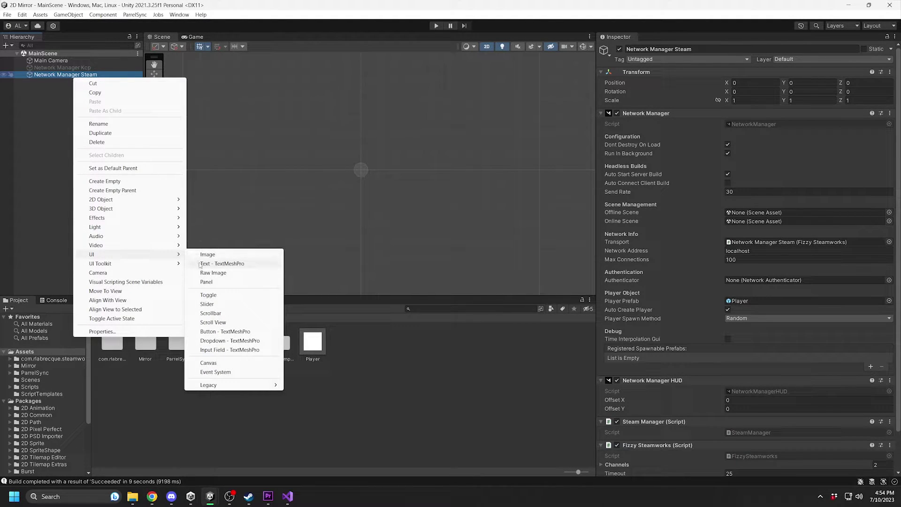
click(222, 332)
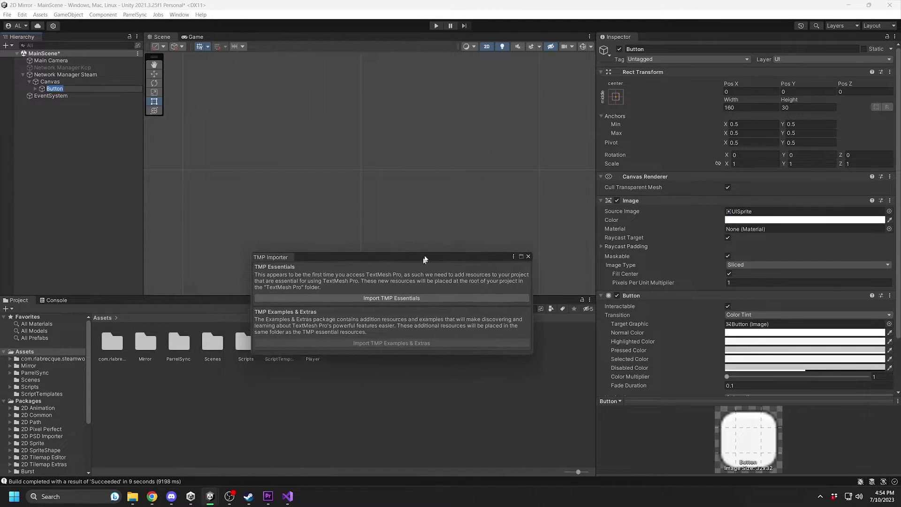
- Import the TMP Essential Resources and close the TMP Importer window
drag(397, 355, 476, 212)
click(481, 249)
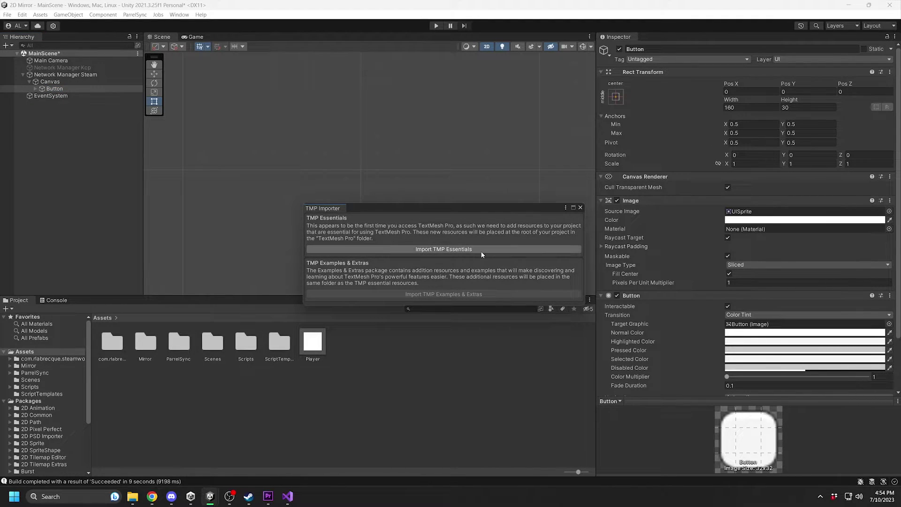
click(581, 206)
scroll(667, 167, down, 3)
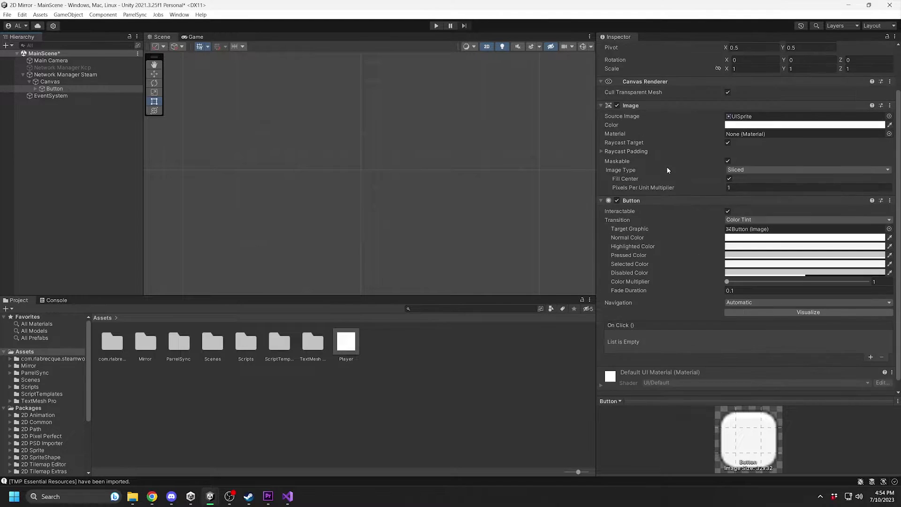
scroll(705, 223, down, 2)
scroll(691, 233, up, 4)
scroll(692, 233, up, 1)
click(29, 386)
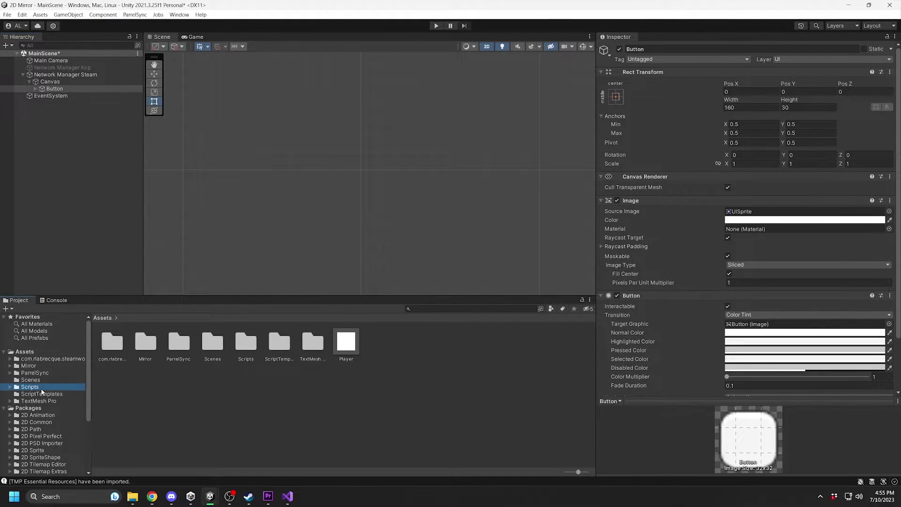
- Create a SteamLobby C# script in the Scripts folder and open it in Visual Studio
right_click(271, 387)
mouse_move(293, 160)
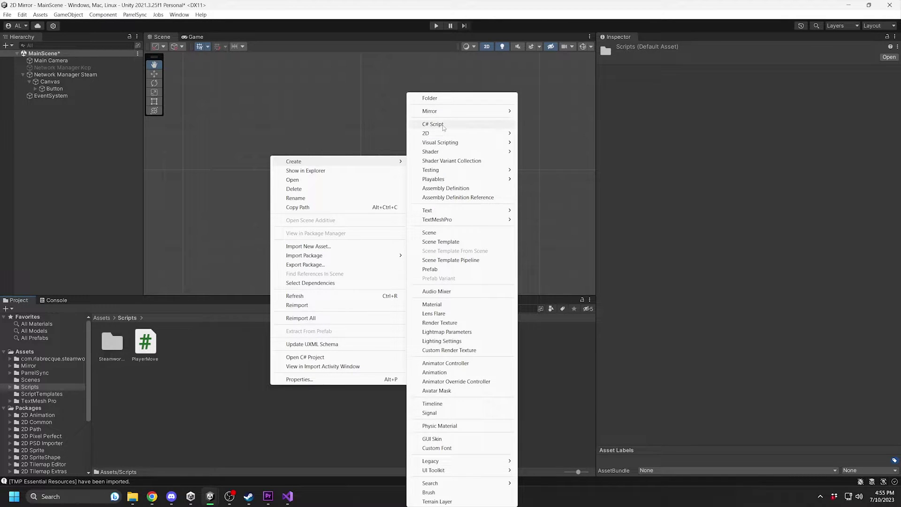
click(443, 124)
text(SteamLobby)
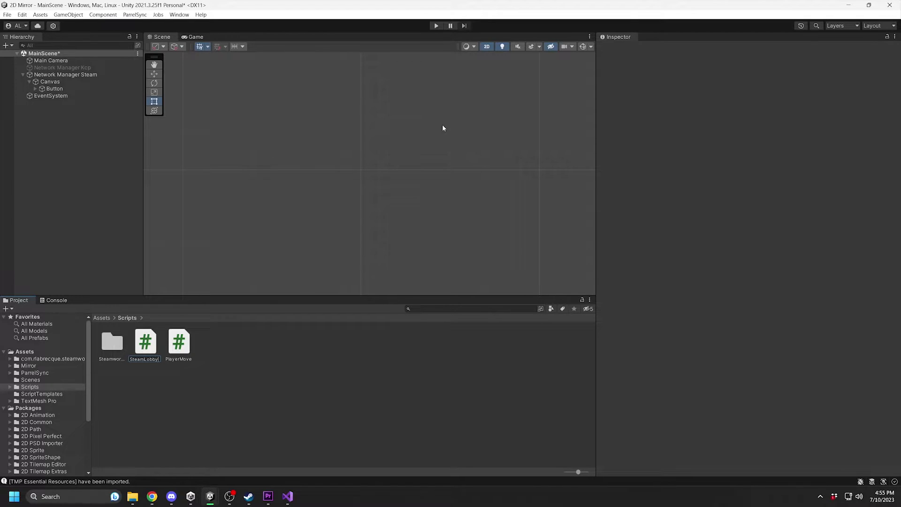
key(Return)
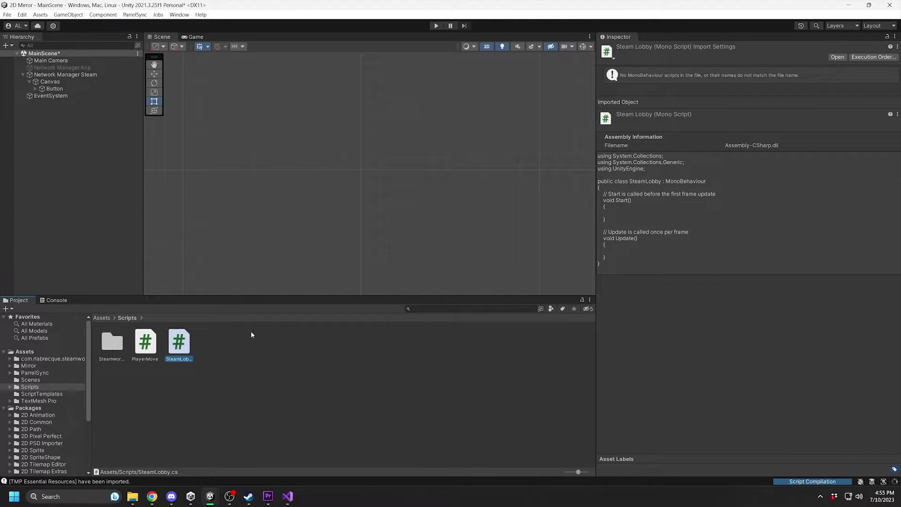
double_click(179, 340)
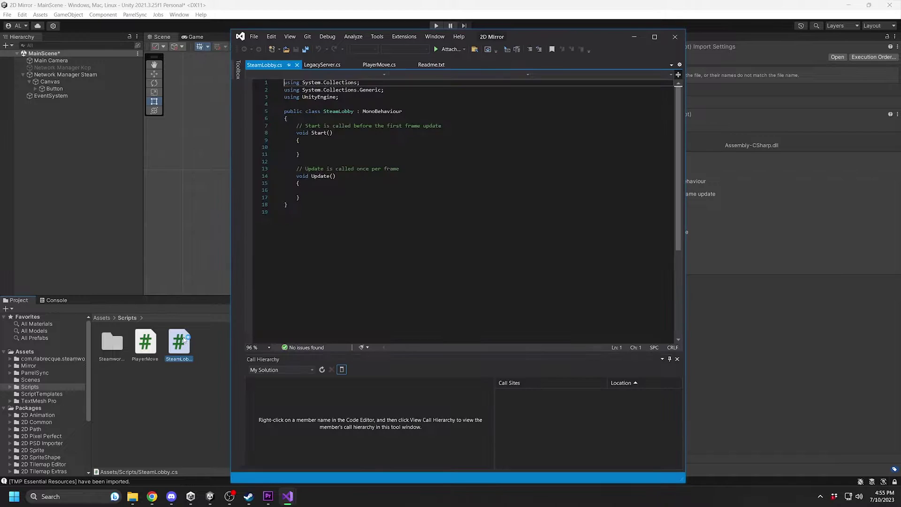
- Delete the default Start and Update methods and the unused System.Collections imports
drag(303, 215, 285, 131)
key(Delete)
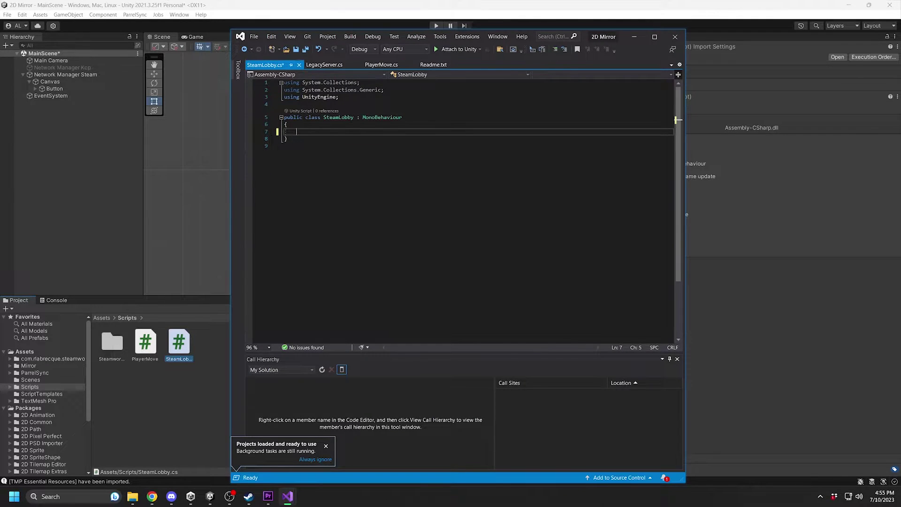
click(283, 97)
key(shift+Up)
key(shift+Up)
key(Delete)
key(Down)
key(Down)
key(Down)
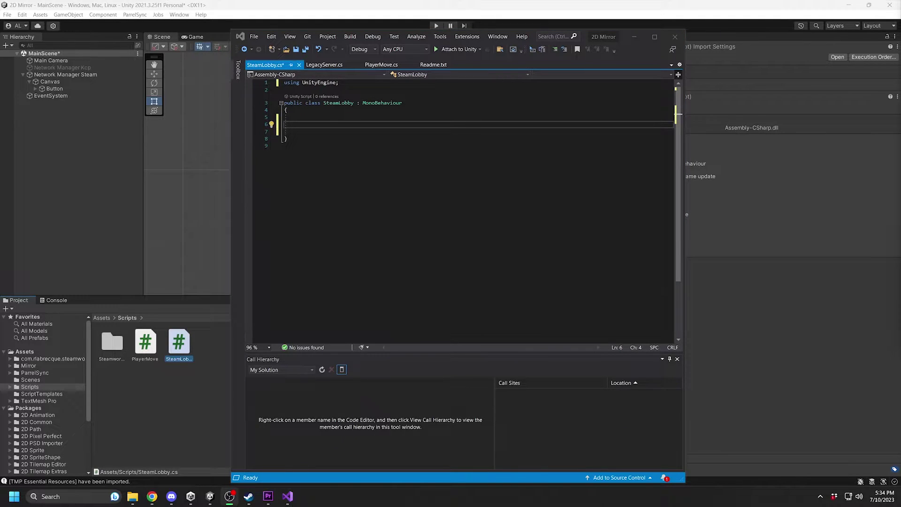
- Add a line under using UnityEngine and declare a private NetworkManager networkManager field
click(543, 80)
key(Return)
text(using M)
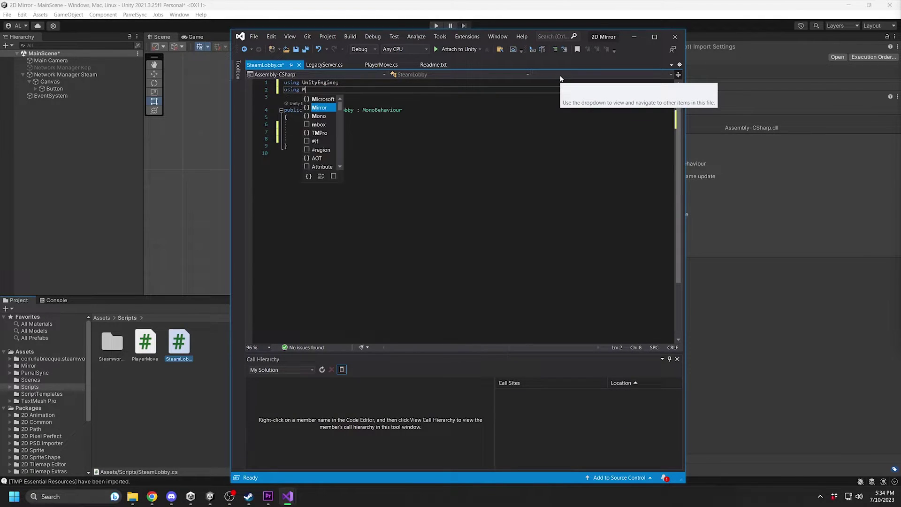
text(irror;)
key(Down)
key(Down)
key(Down)
key(Down)
key(Down)
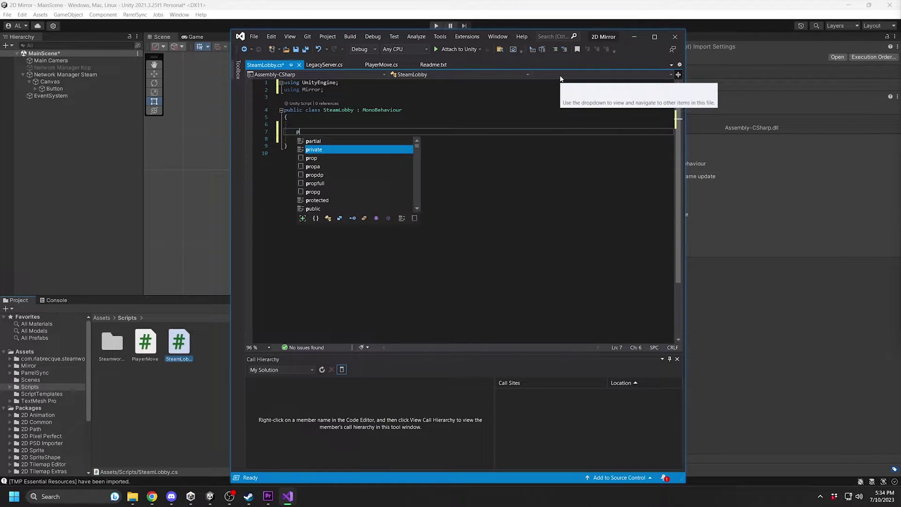
text(ri)
key(Tab)
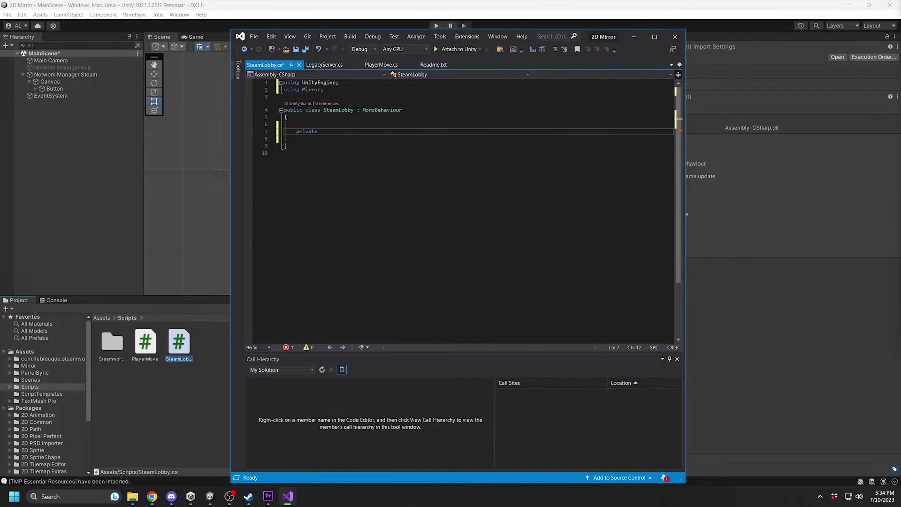
text(etwor)
key(Tab)
text(netw)
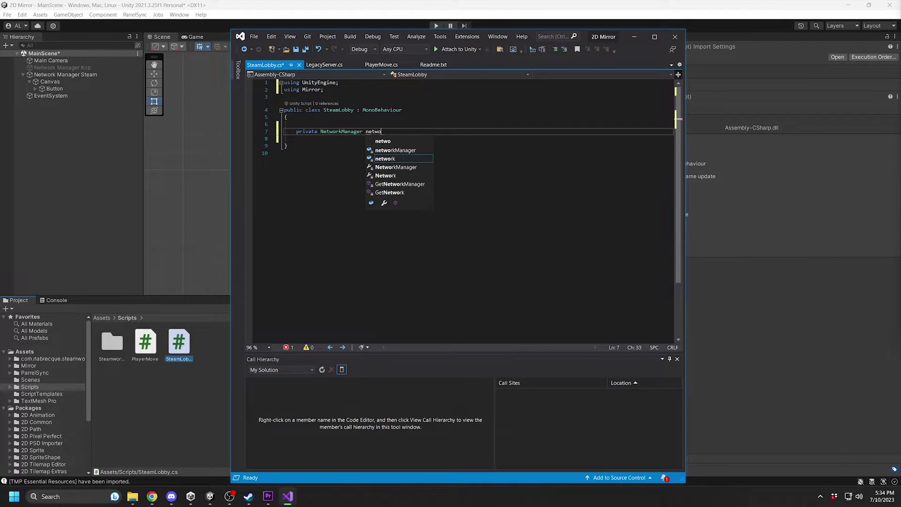
text(orkMan)
key(Tab)
text(;)
key(Return)
key(Return)
key(Return)
text(v)
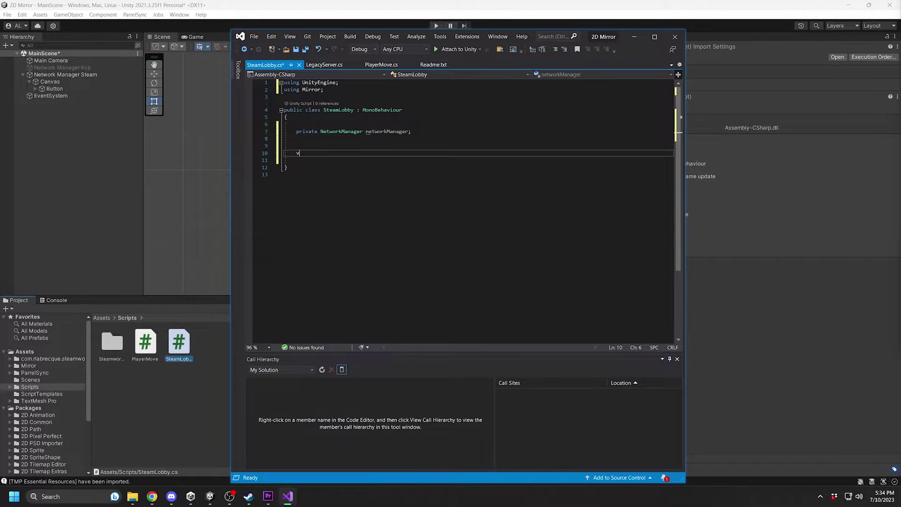
text(oid St)
- Add a Start() method that caches networkManager with GetComponent<NetworkManager>()
key(Tab)
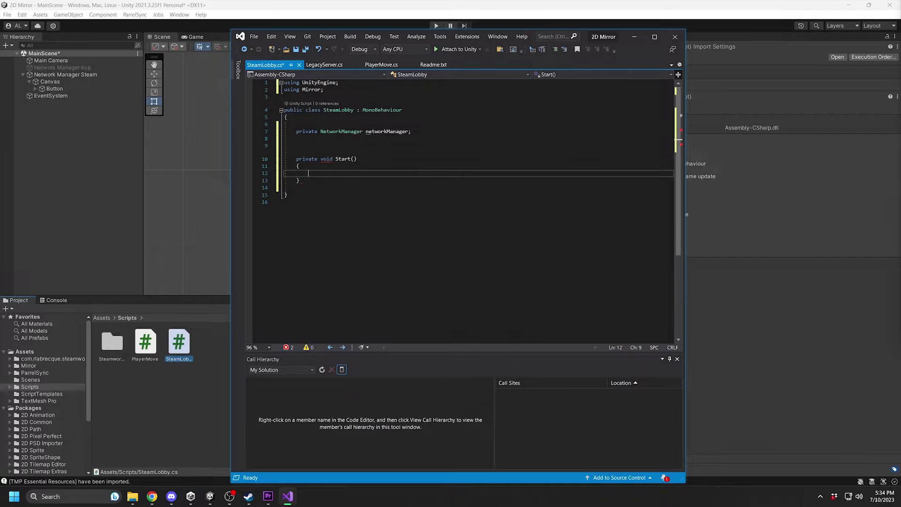
text(netw)
key(Tab)
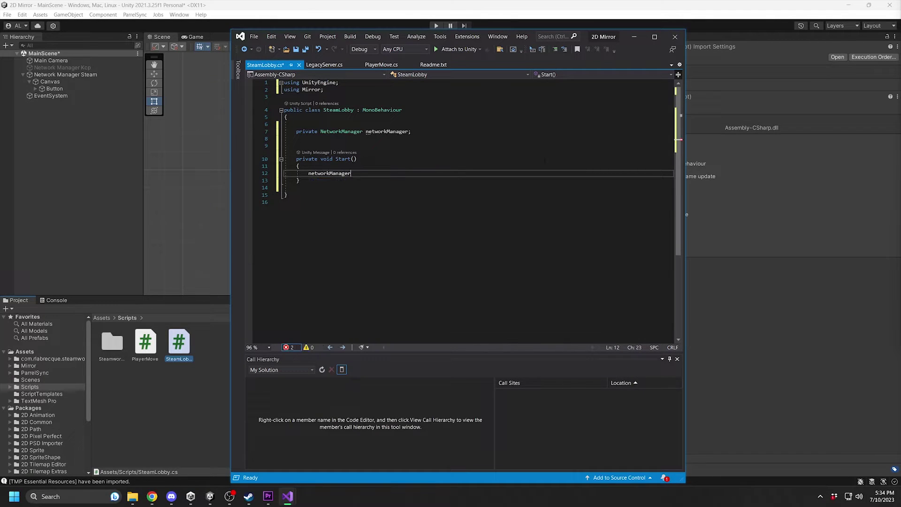
text( = Get)
key(Tab)
text(<)
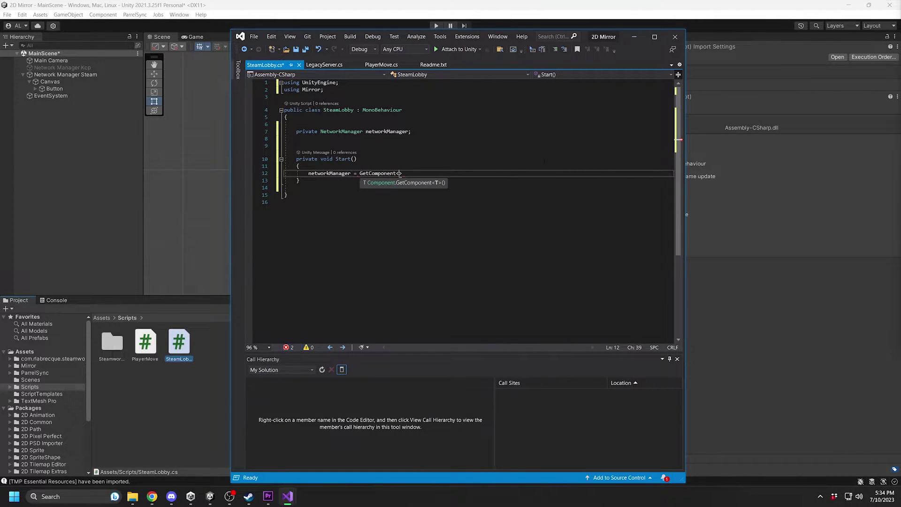
text(Net)
key(Tab)
text(();)
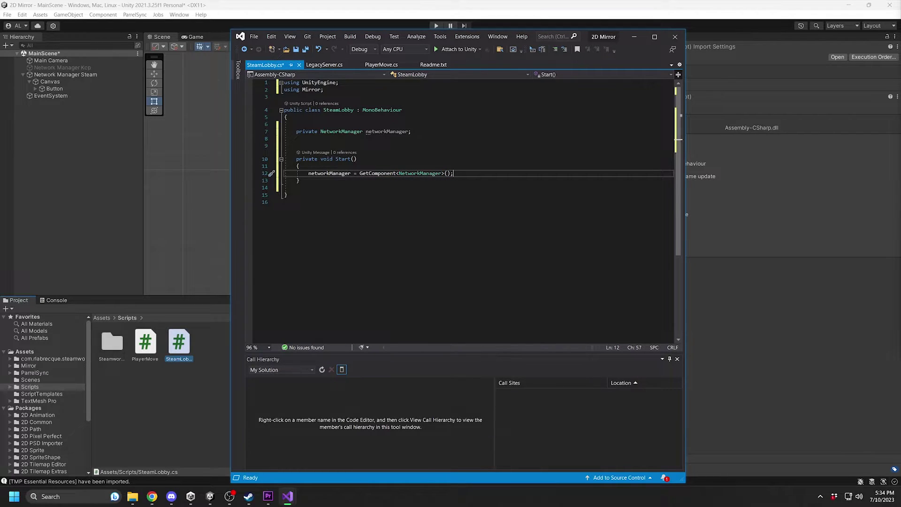
- Make Start() return early when SteamManager.Initialized is false
key(Return)
key(Return)
text(if (!)
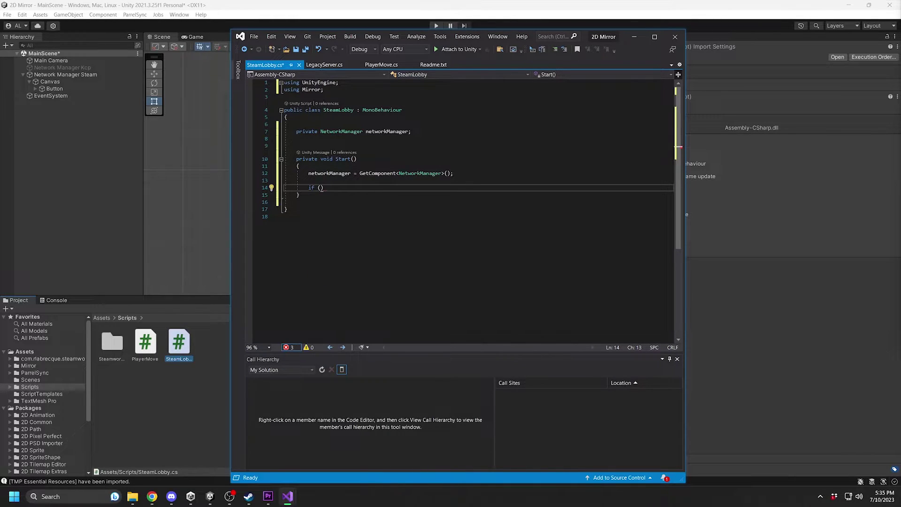
text(S)
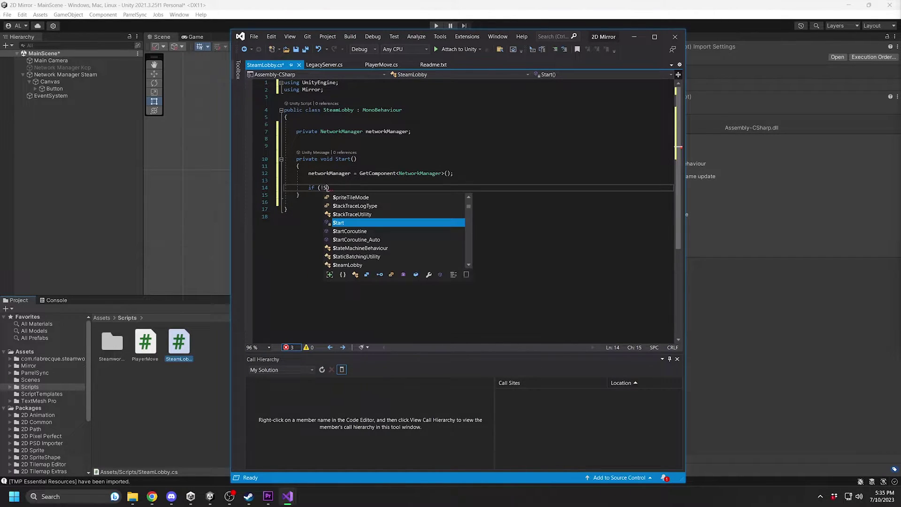
text(teamma)
key(Tab)
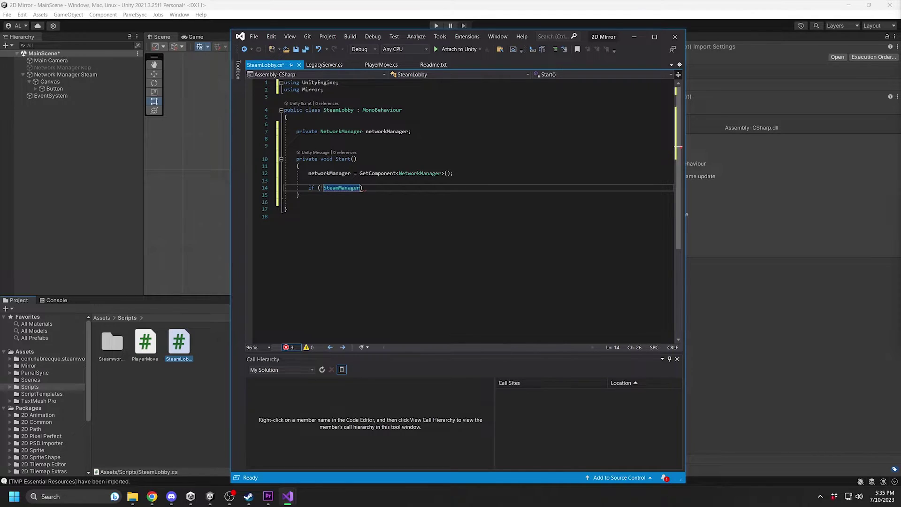
text(.In)
key(Tab)
text())
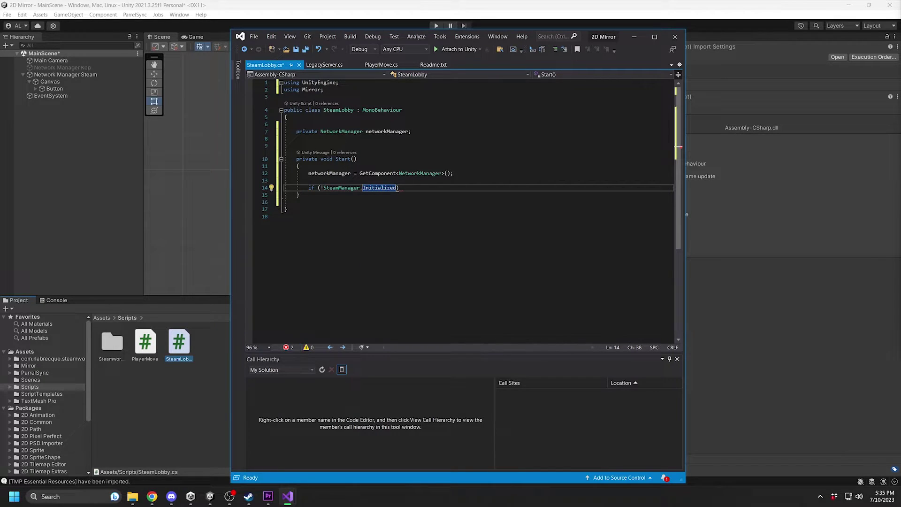
key(Return)
text({)
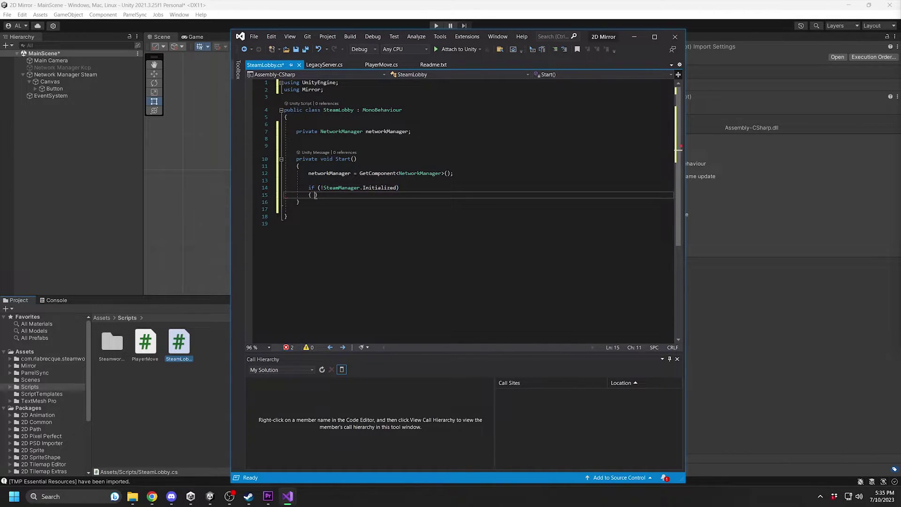
text( })
key(BackSpace)
key(BackSpace)
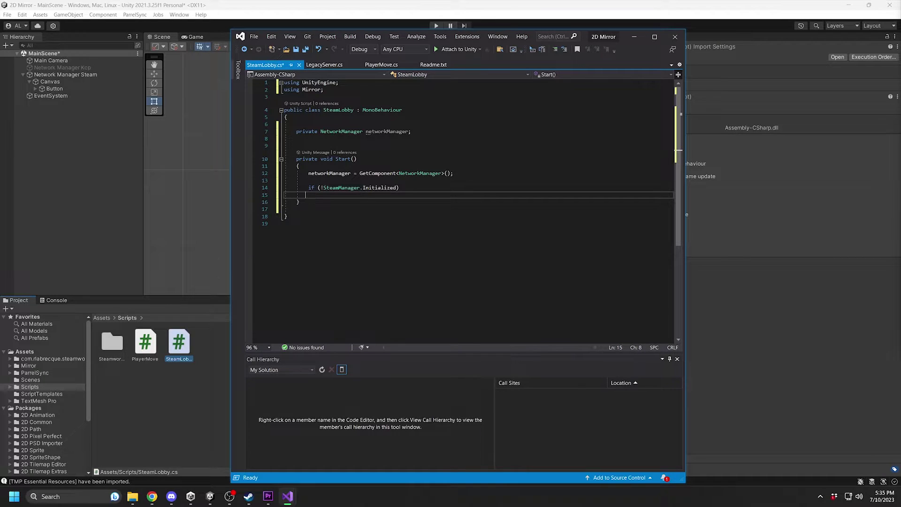
key(BackSpace)
text({)
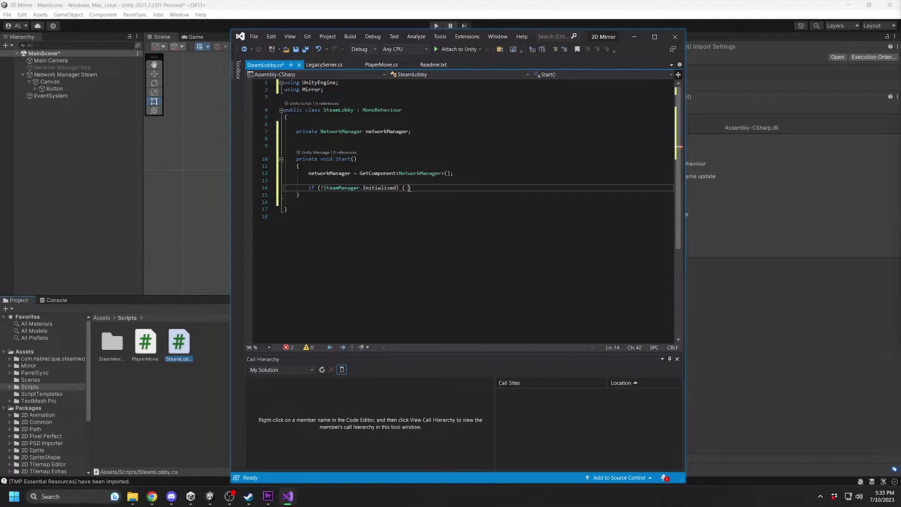
text(return;)
key(Return)
key(Return)
key(Return)
key(Return)
key(Up)
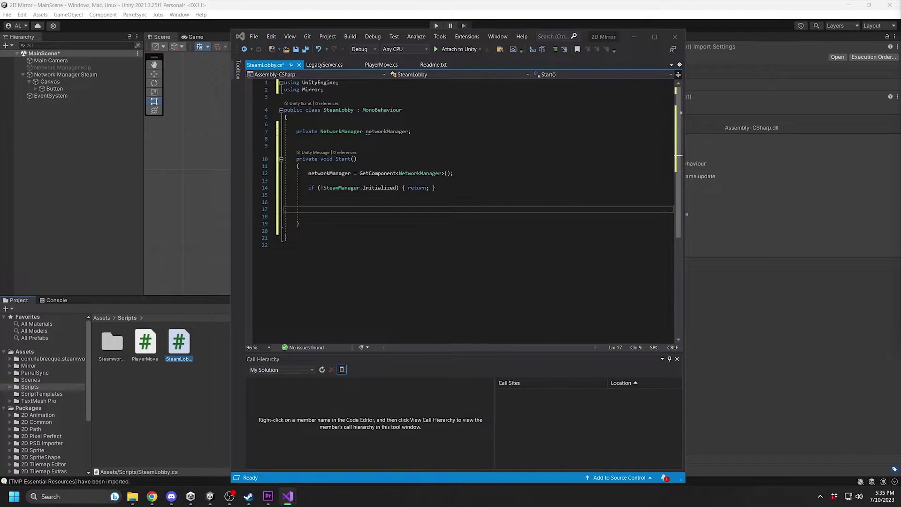
- Declare 'public GameObject hostButton = null;' above networkManager, with blank lines before Start()
click(412, 131)
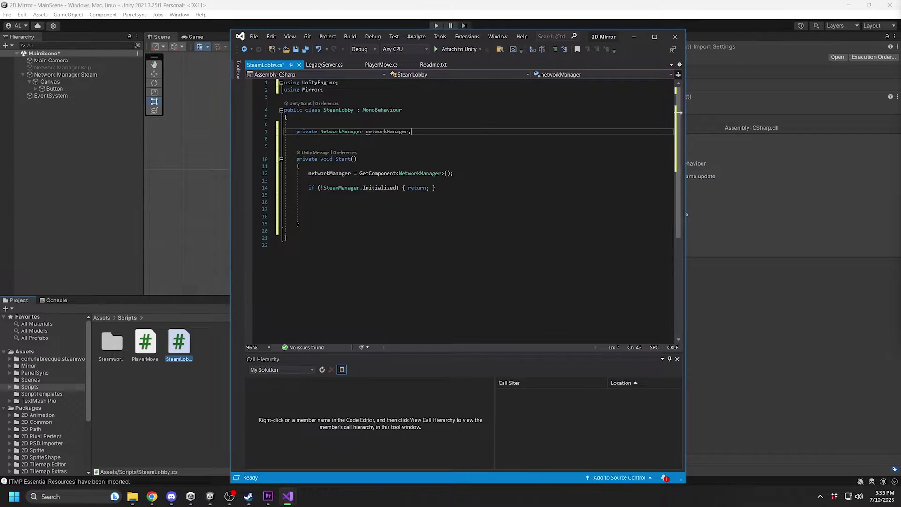
key(Home)
key(Return)
key(Return)
key(Return)
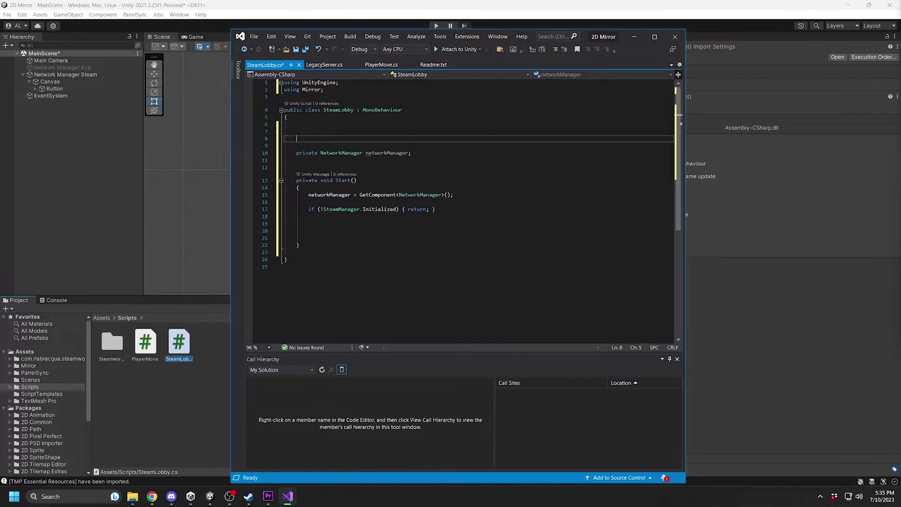
key(Up)
key(Up)
key(Up)
text(public )
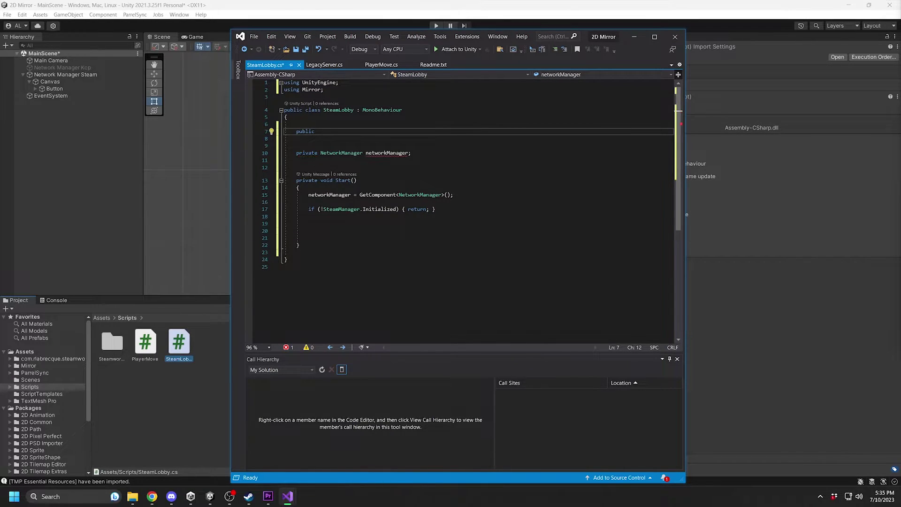
text(GameObject hos)
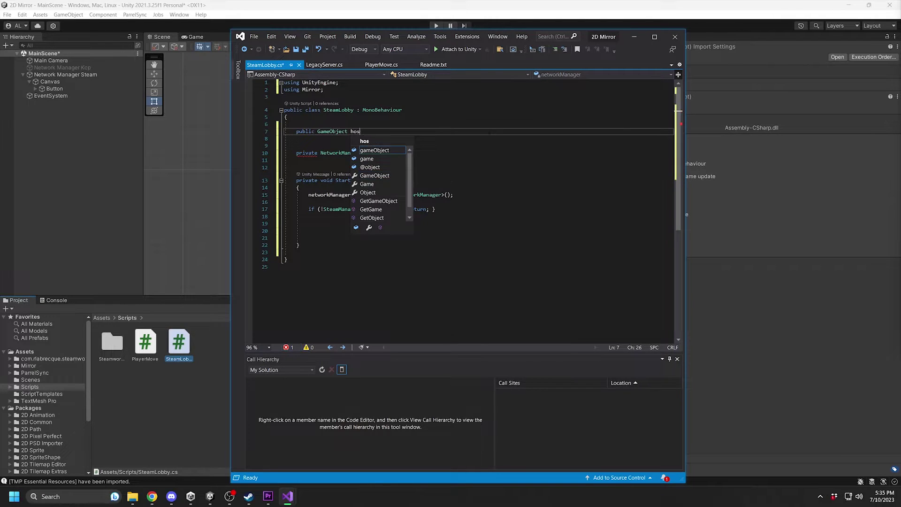
text(tButton = null;)
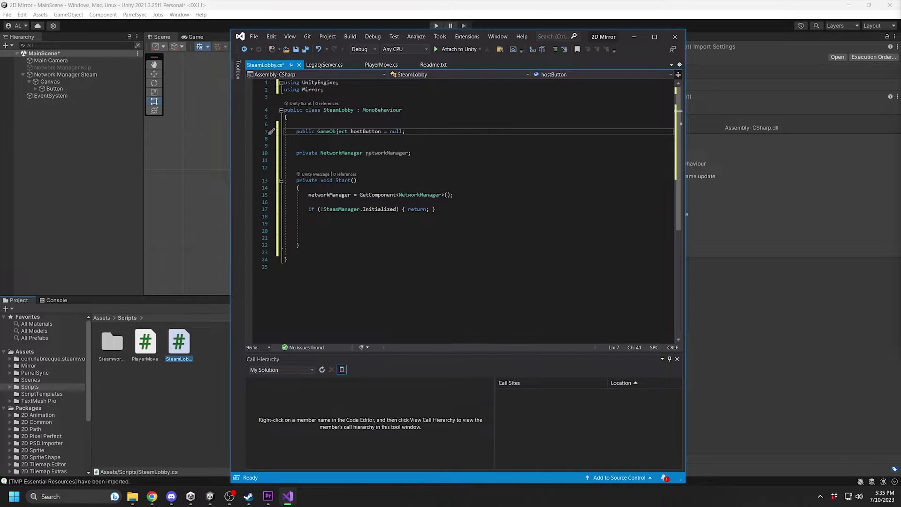
key(Down)
key(Down)
key(Down)
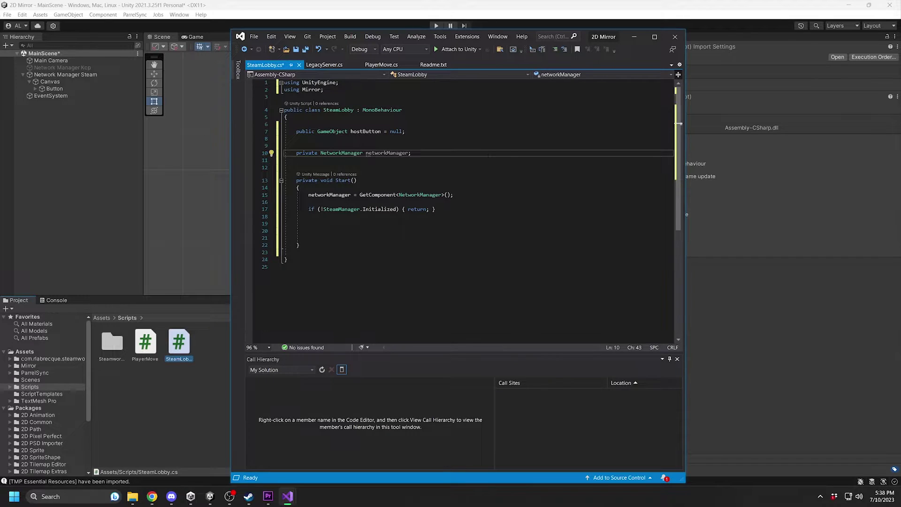
key(Return)
key(Return)
key(Up)
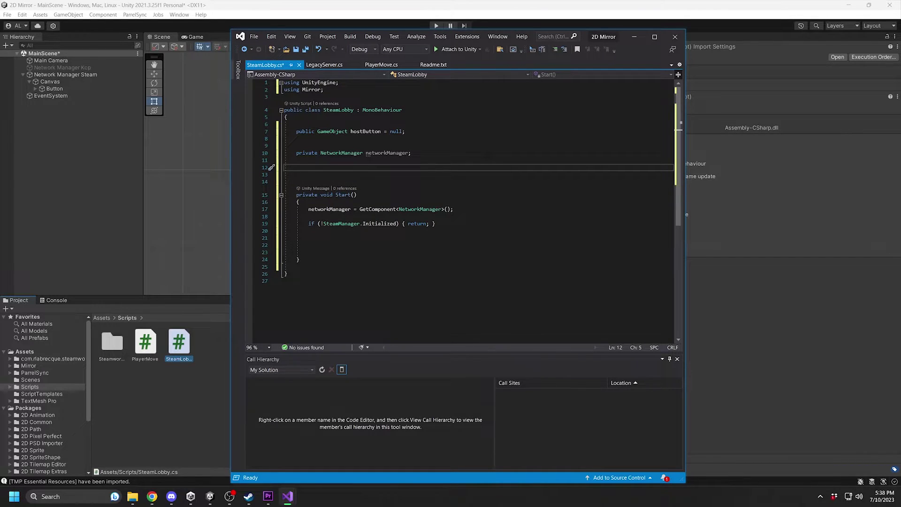
text(protected )
text(ClientCallbackAttribute)
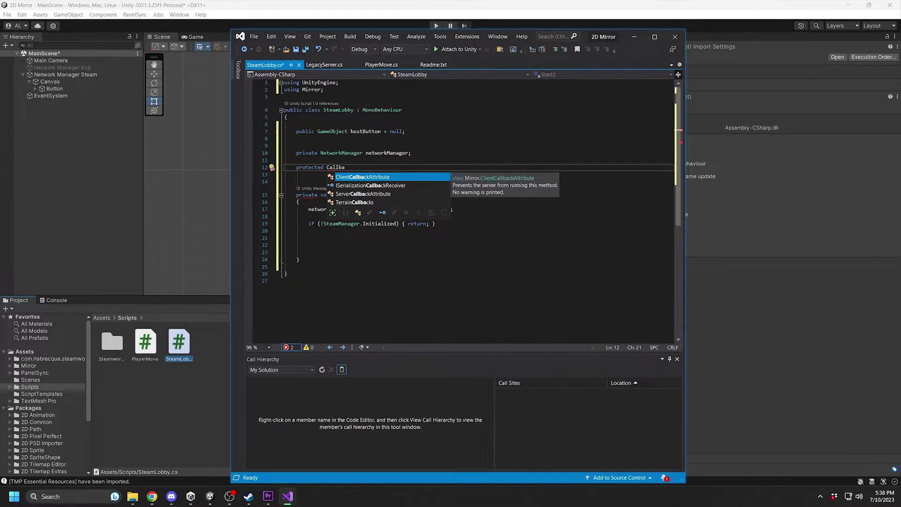
text(<)
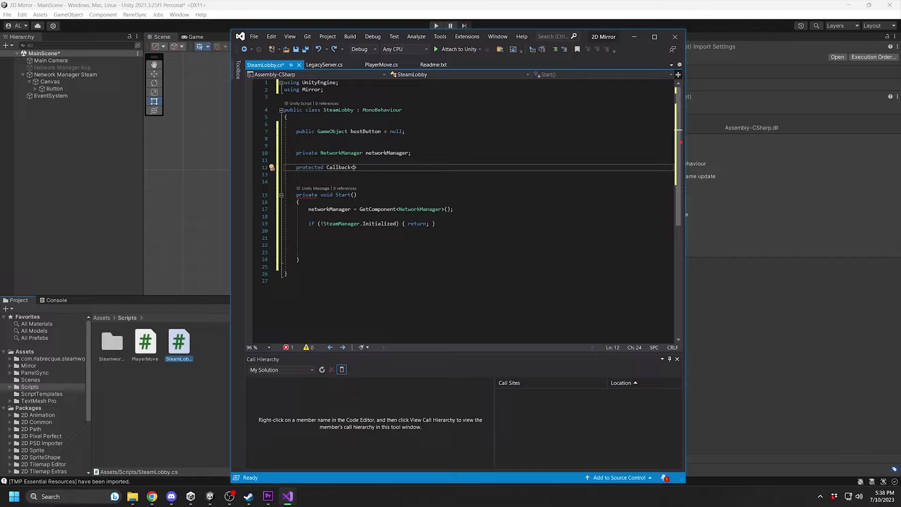
- Import Steamworks and add protected Callback fields for LobbyCreated_t, GameLobbyJoinRequested_t and LobbyEnter_t
key(ctrl+period)
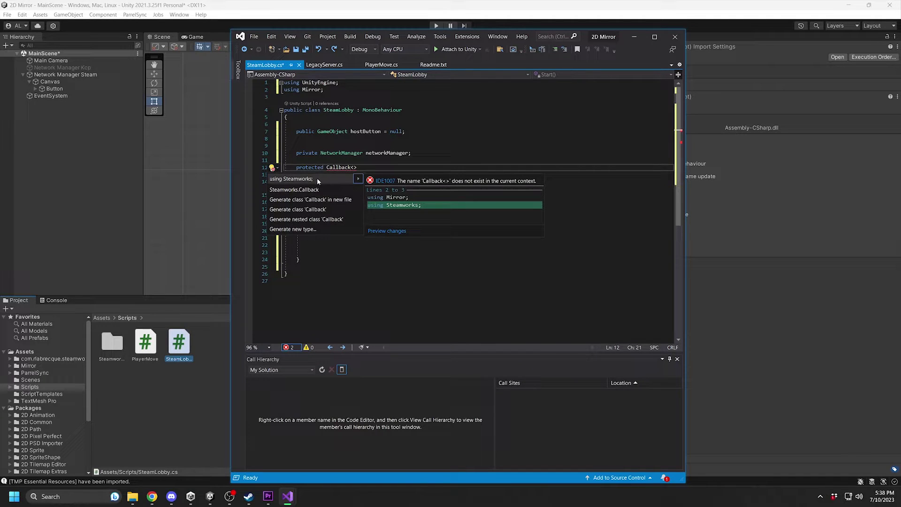
key(Return)
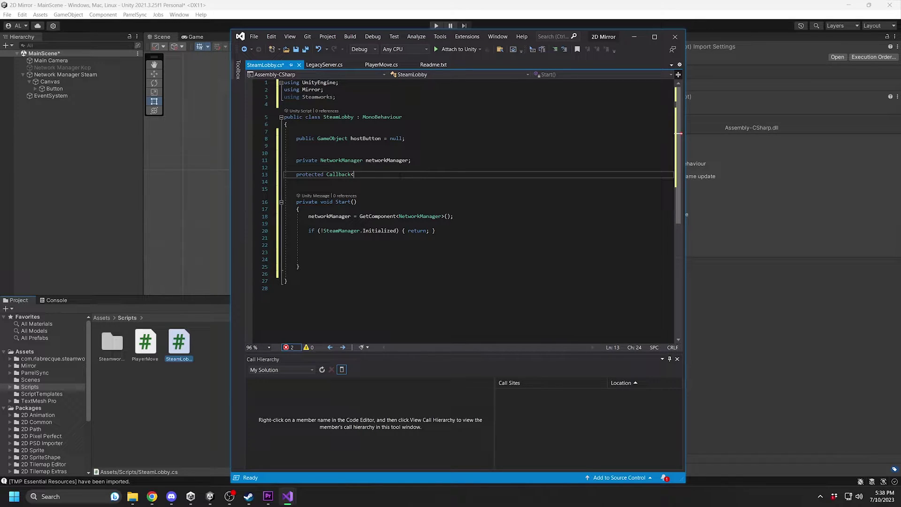
text(LobbyCrea)
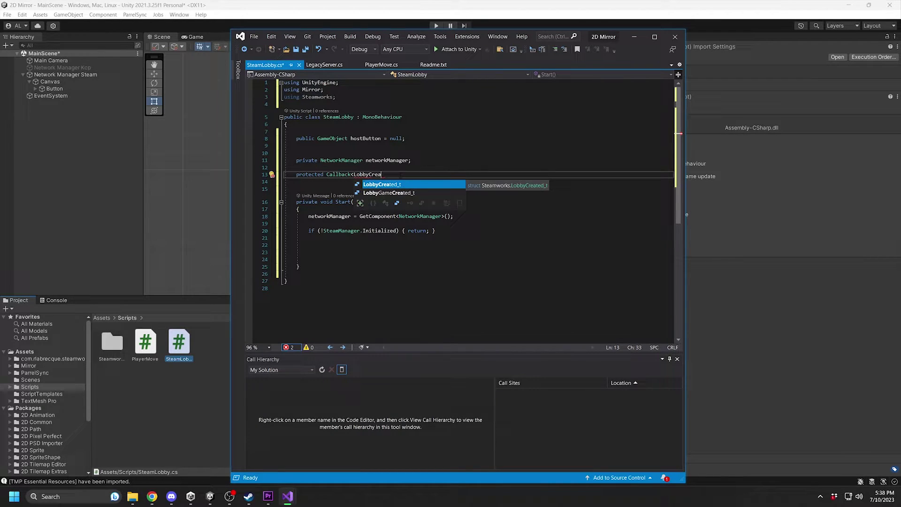
text(ted_t> lobbyCreated;)
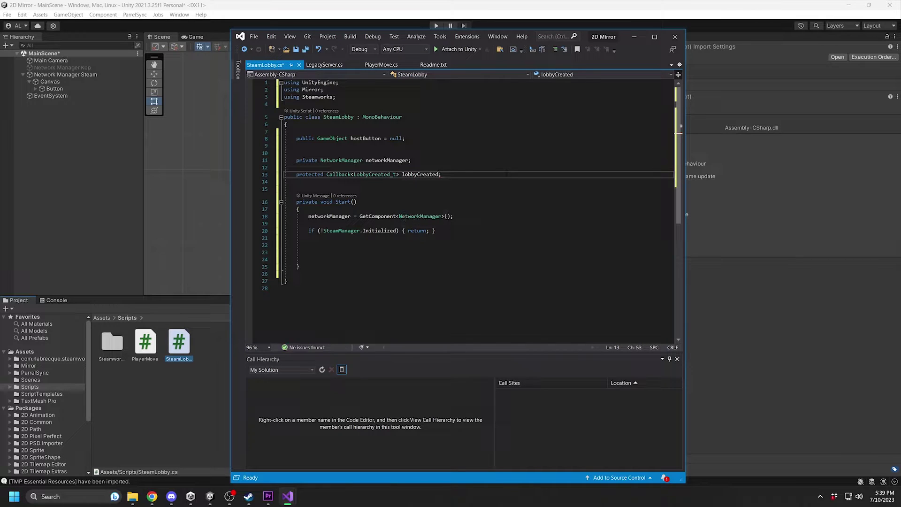
key(Return)
text(protected Callback)
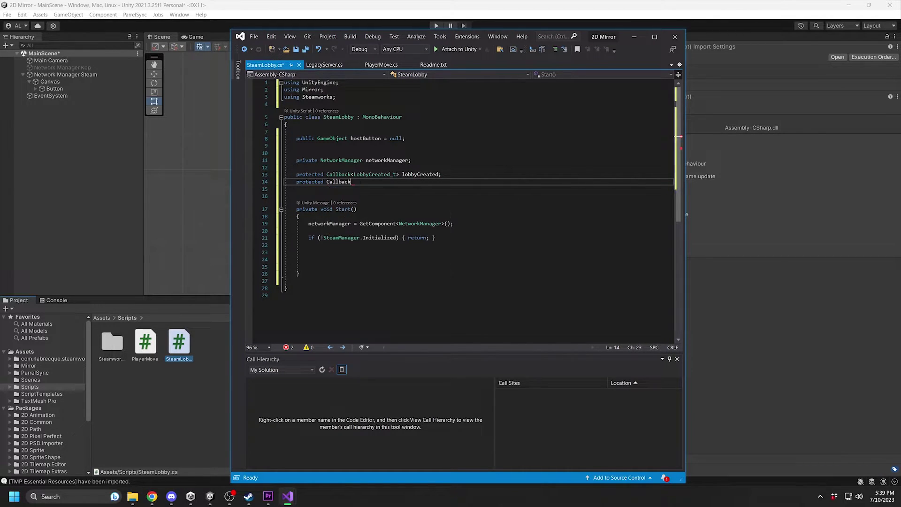
text(<)
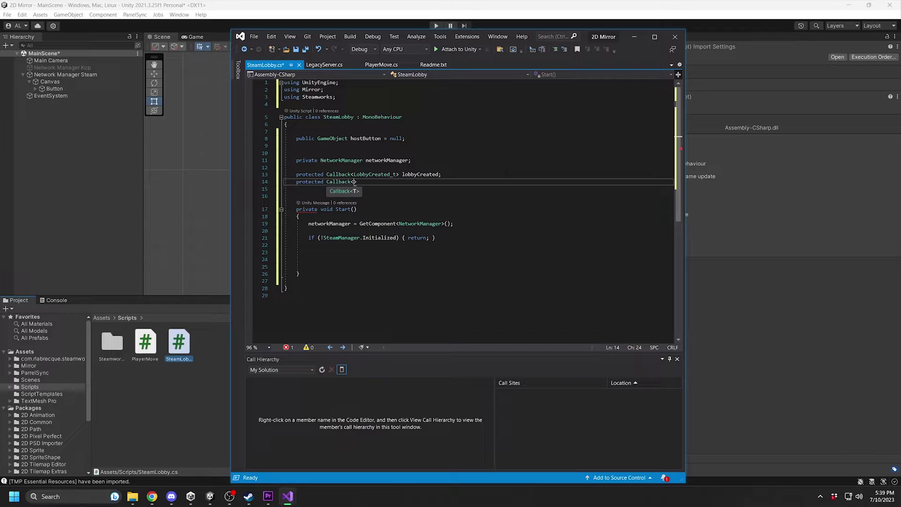
text(GameLobbyJoin)
key(Tab)
key(Right)
text(game)
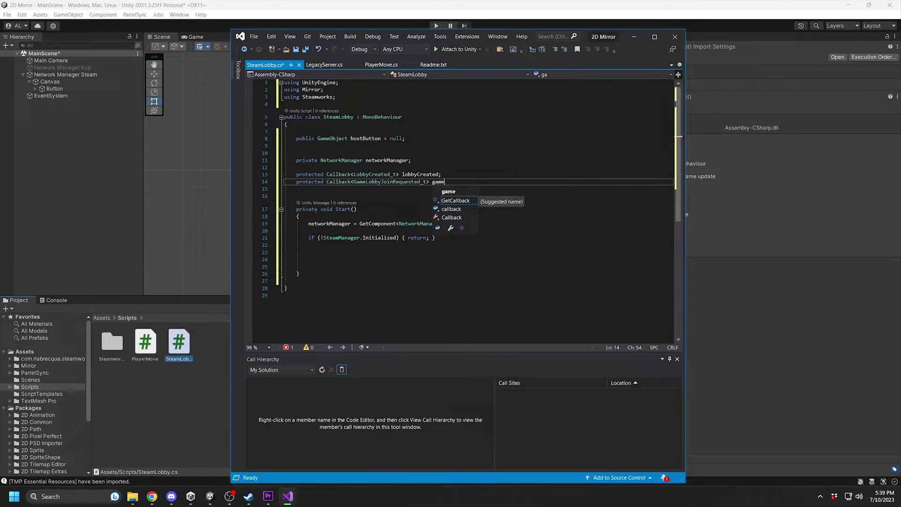
text(LobbyJoinRequested;)
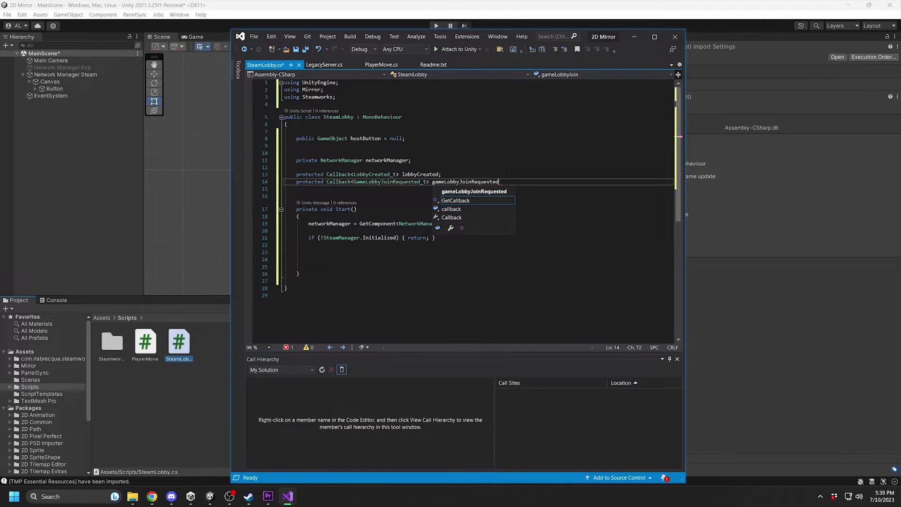
key(Return)
text(protected )
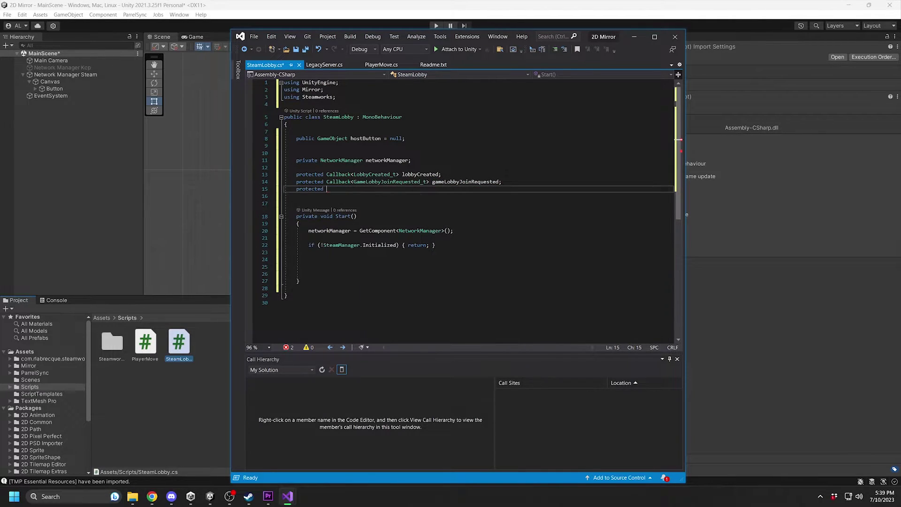
text(Callback<Lobby)
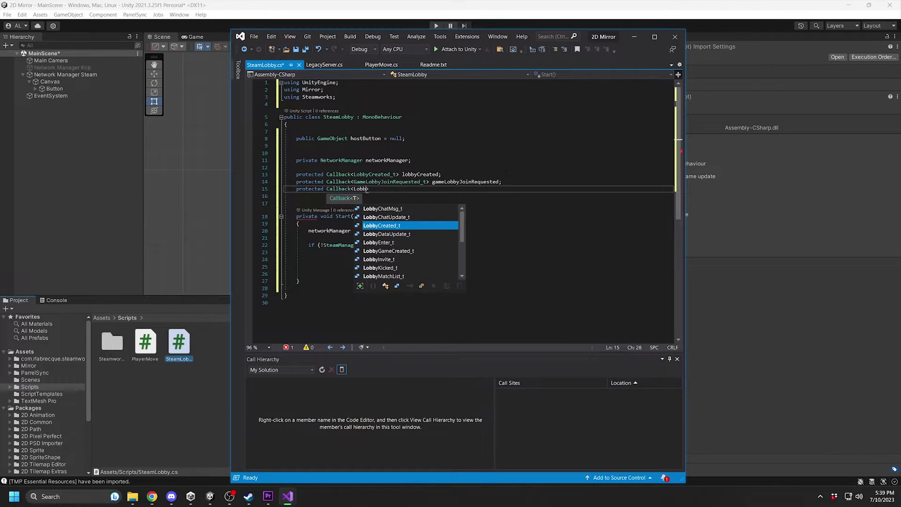
text(Enter_t> lo)
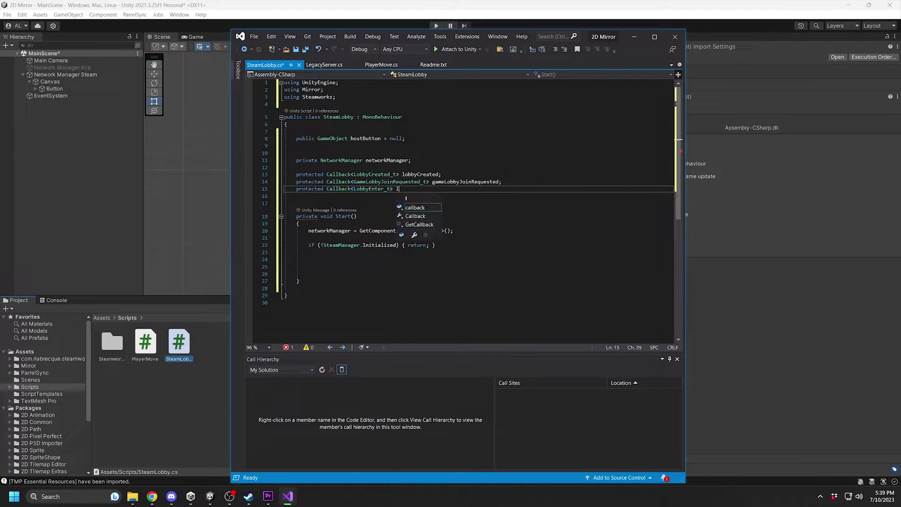
text(bbyEntered;)
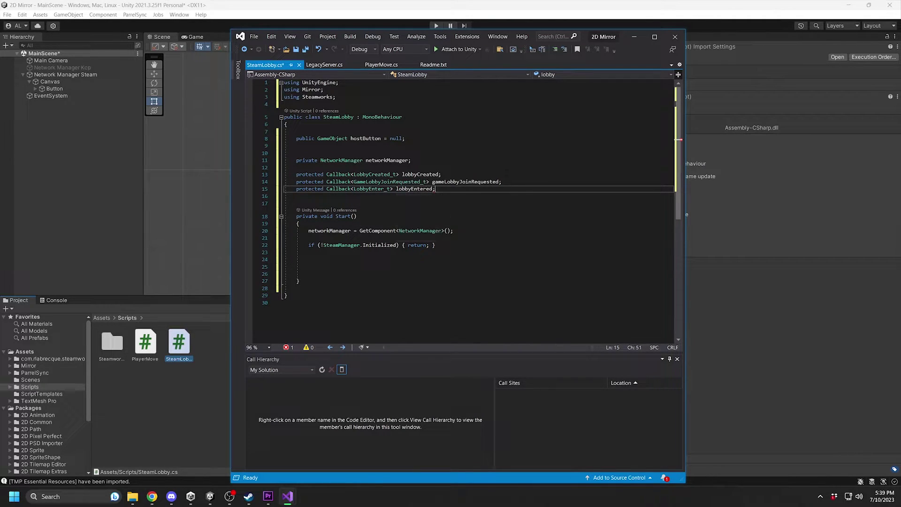
- In Start(), assign lobbyCreated, gameLobbyJoinRequested and lobbyEntered via Callback<T>.Create with their handlers
key(Down)
key(Down)
key(Down)
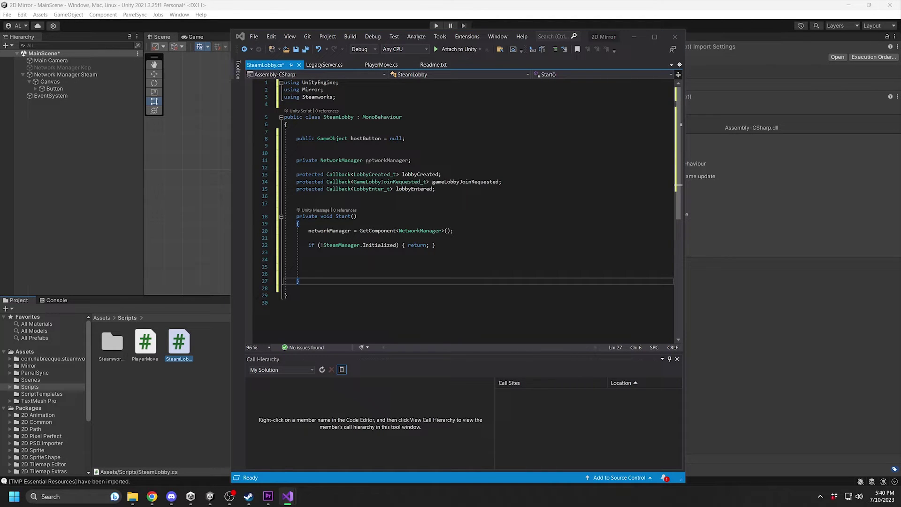
text(lob)
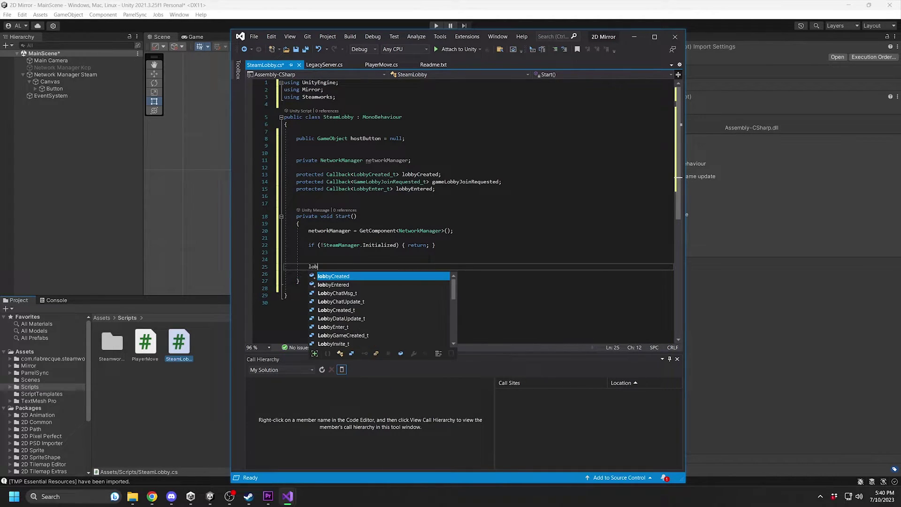
text(byCreated = Call)
key(Tab)
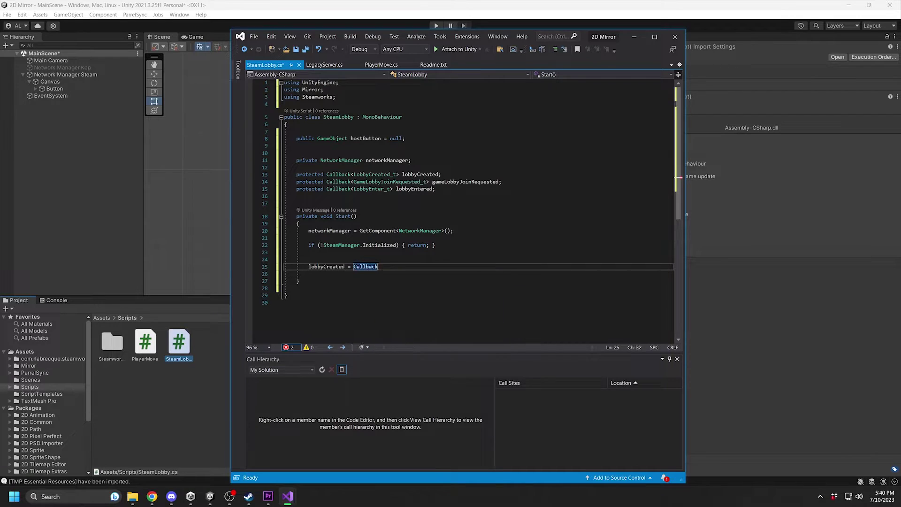
text(<LobbyCrea)
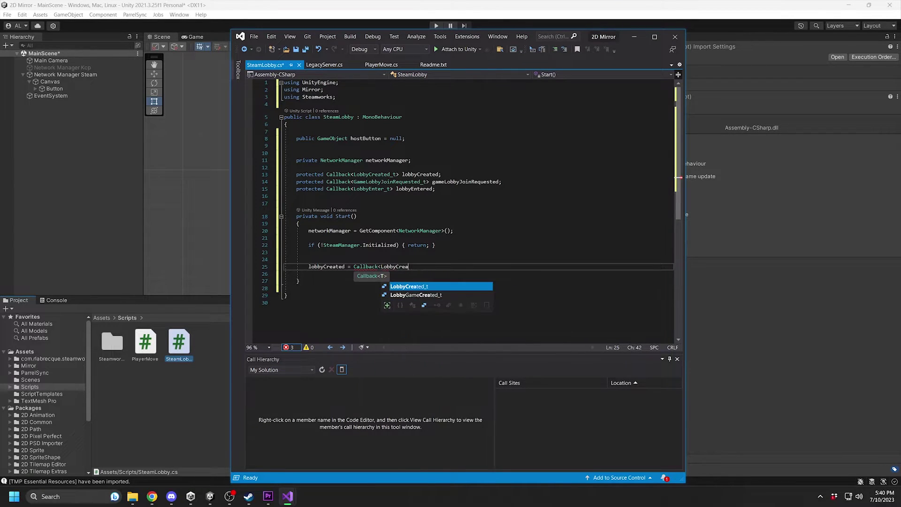
key(Tab)
text(>())
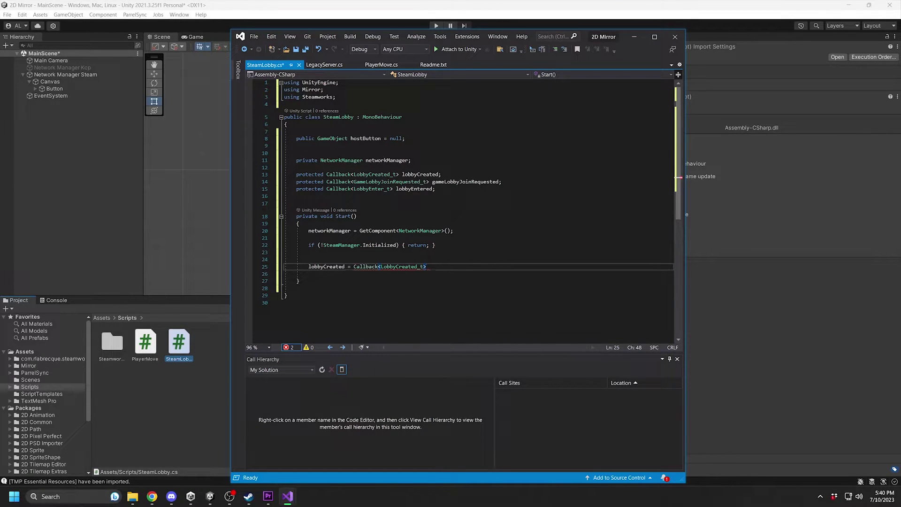
text(.Create(OnL)
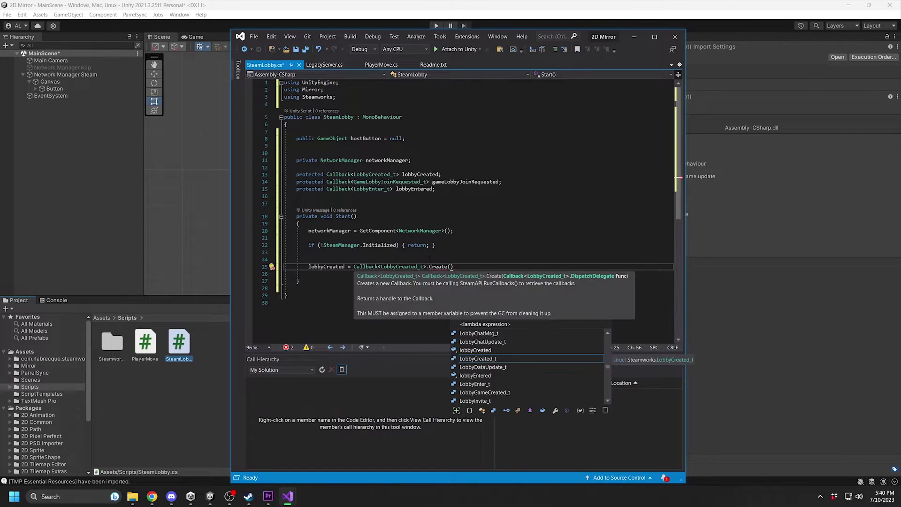
text(obbyCreated)
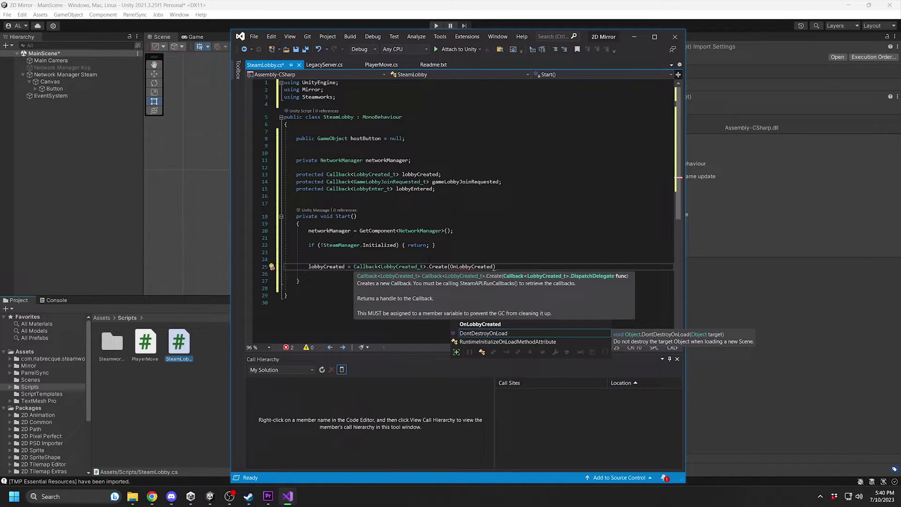
text())
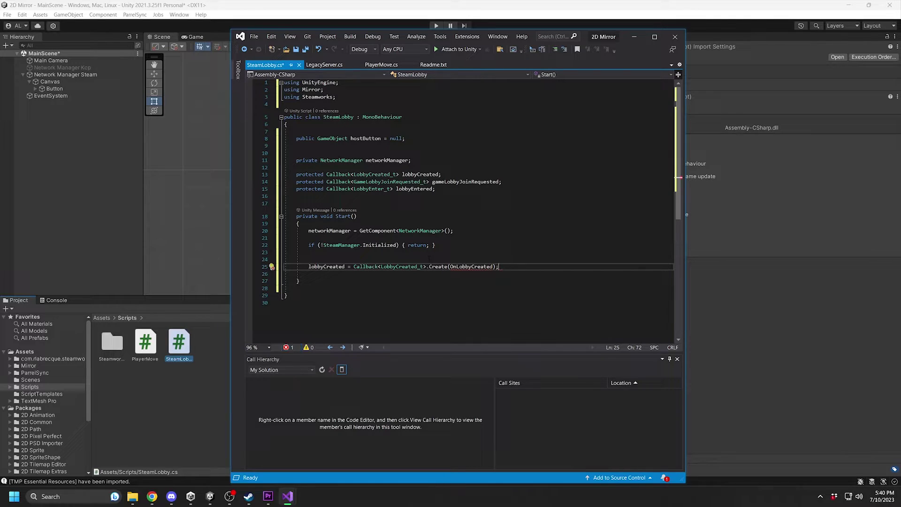
key(Return)
text(game)
key(Tab)
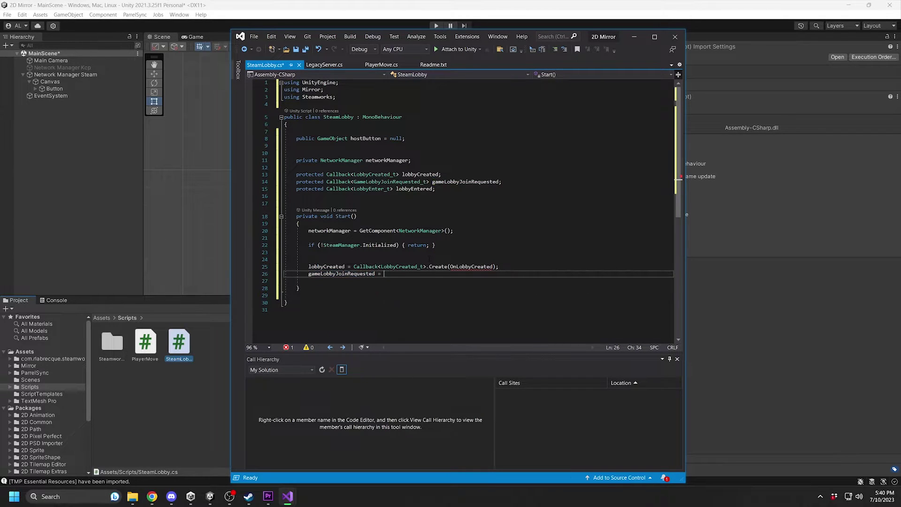
text(= Callback<)
text(Game)
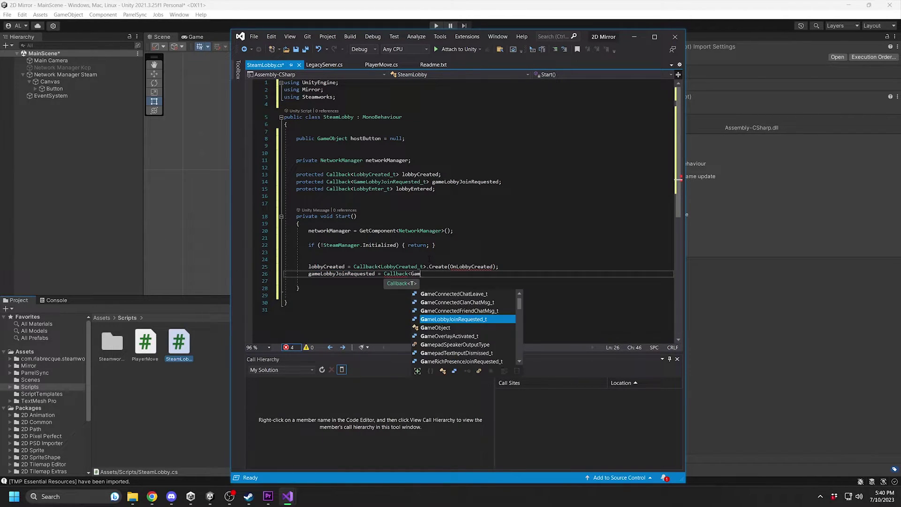
key(Tab)
key(Return)
key(BackSpace)
text(>)
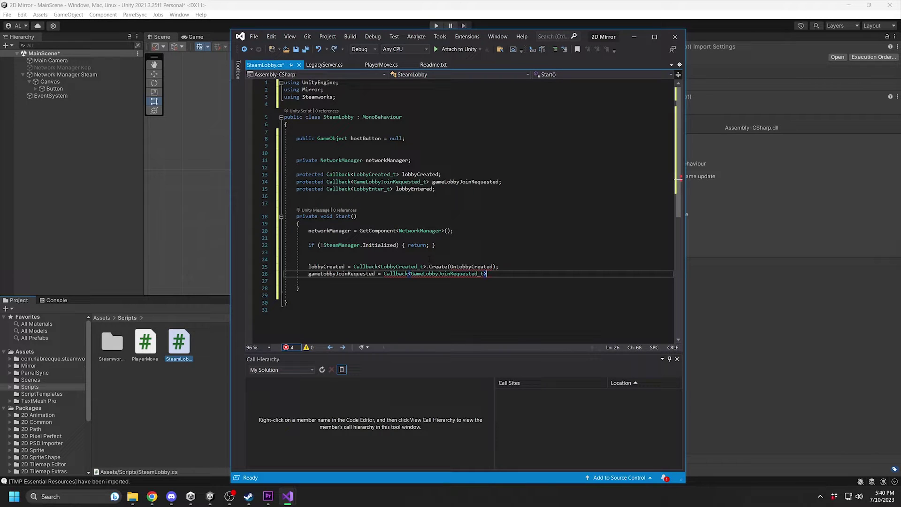
text(.Cr)
key(Tab)
text((On)
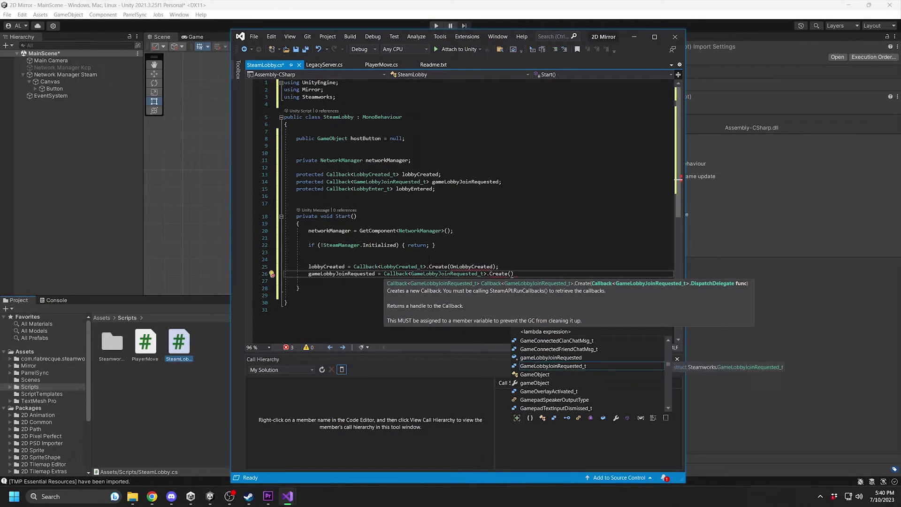
text(GameLobbyJo)
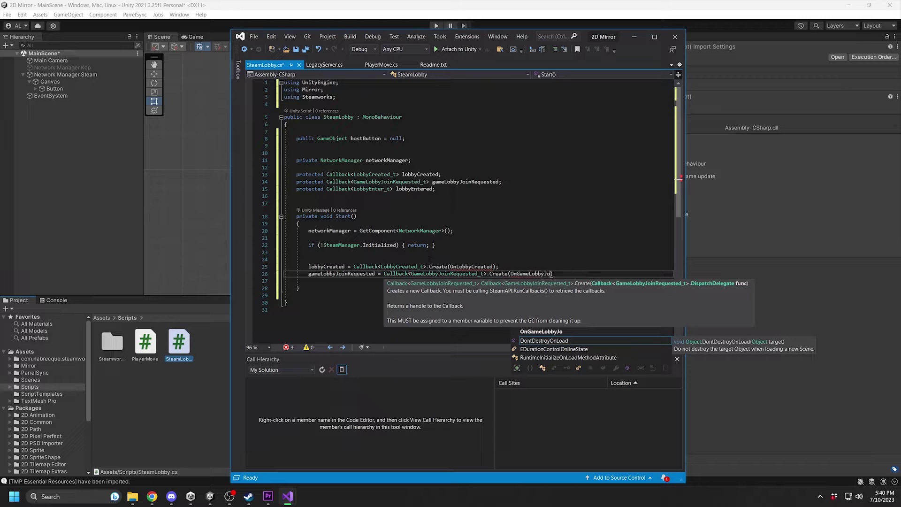
text(quested);)
key(Return)
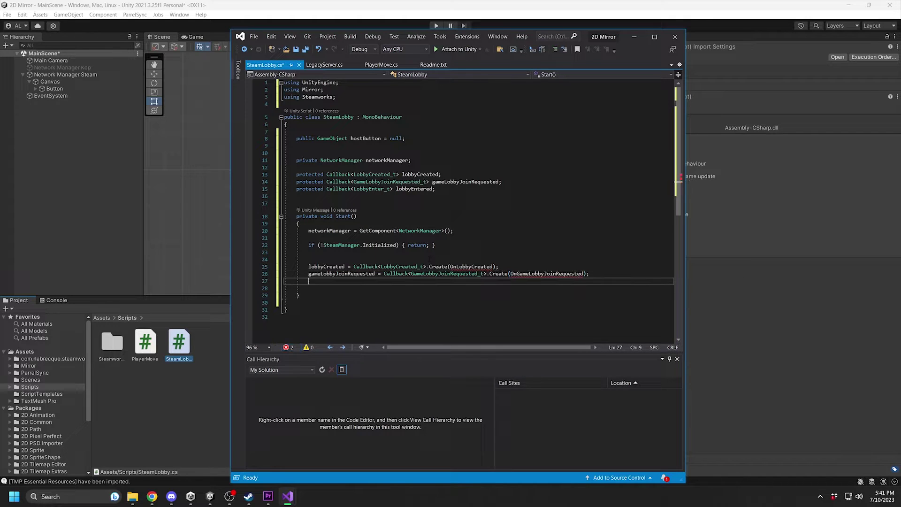
text(lob)
key(Tab)
text(= Callback<Lo)
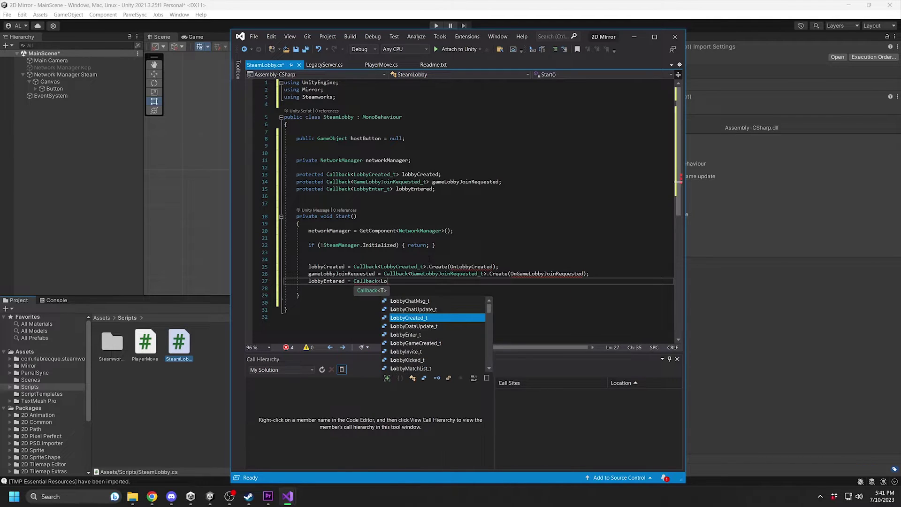
text(bbyE)
key(Tab)
text(>.Create)
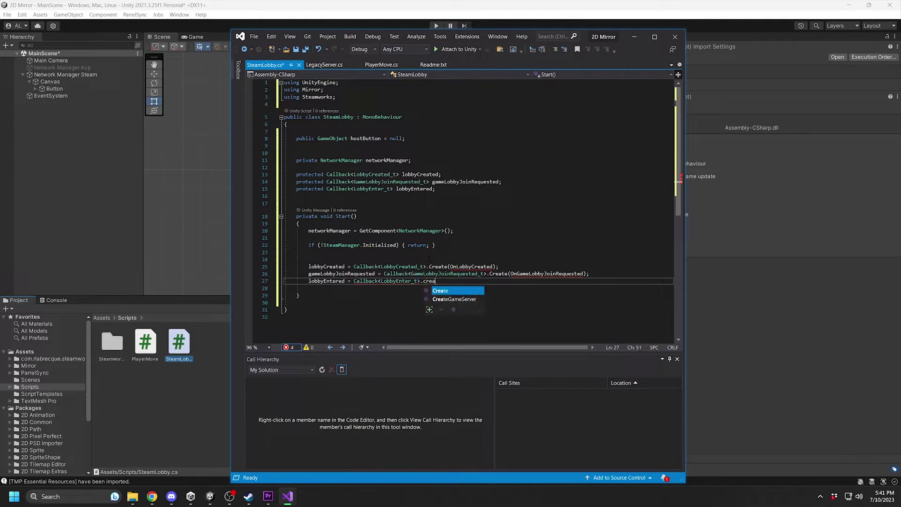
text((OnLobbyEntered)
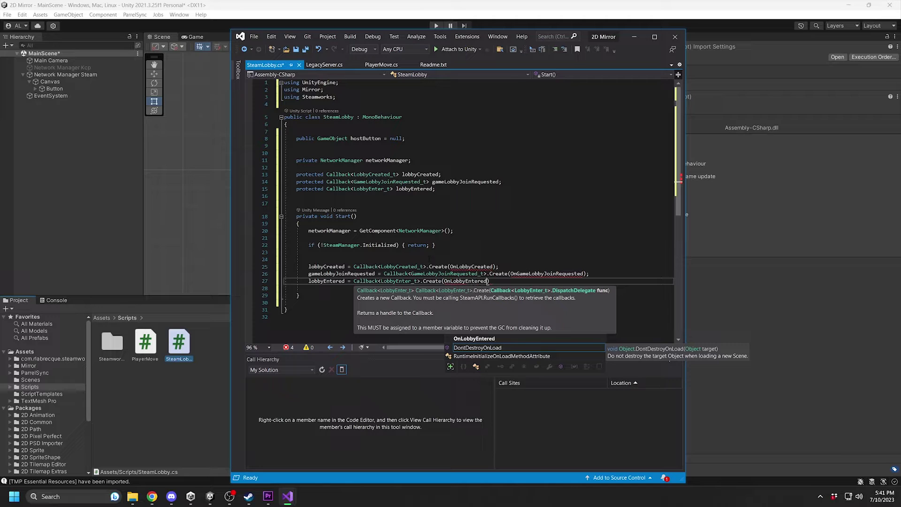
text();)
scroll(429, 258, down, 3)
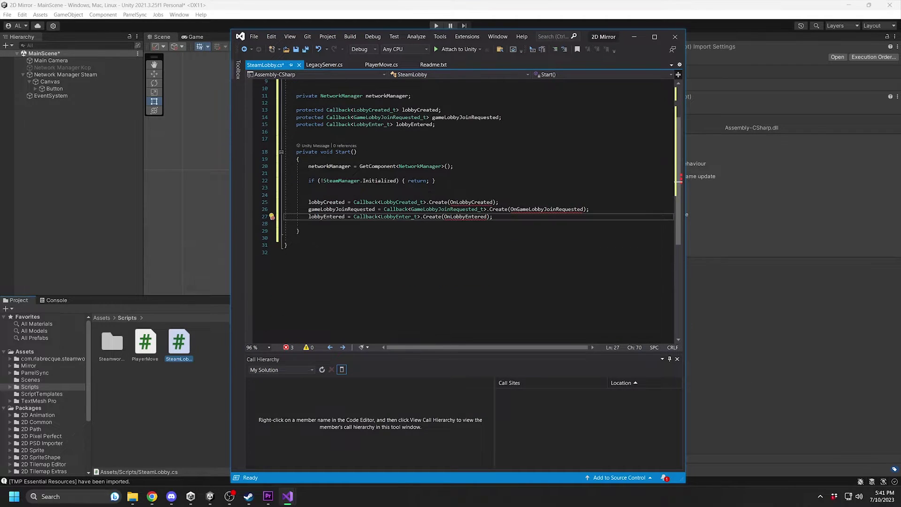
- Add an empty OnLobbyCreated handler method below Start()
key(Down)
key(Down)
key(Down)
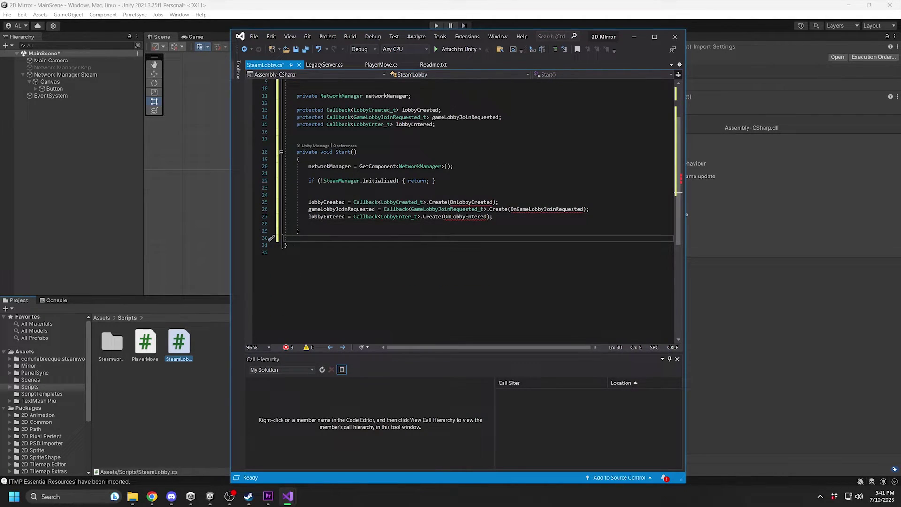
key(Return)
key(Return)
key(Return)
key(Up)
key(Up)
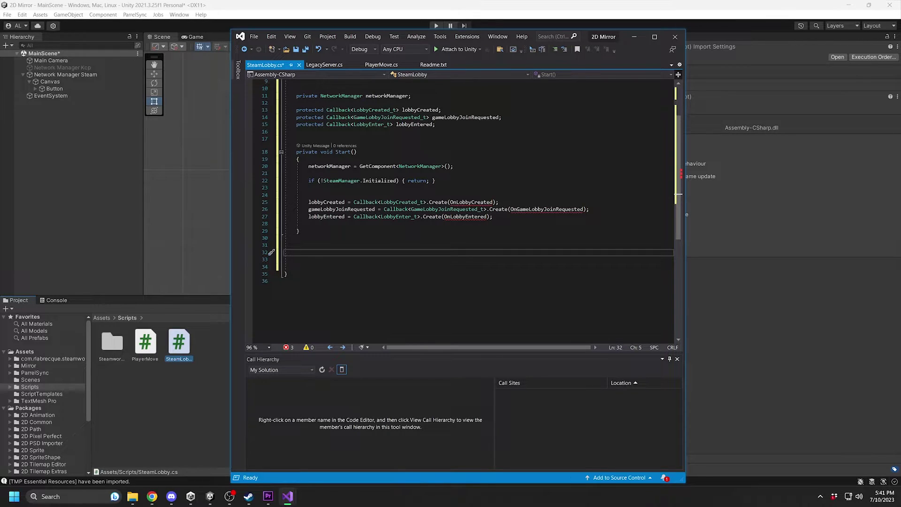
text(private void OnLob)
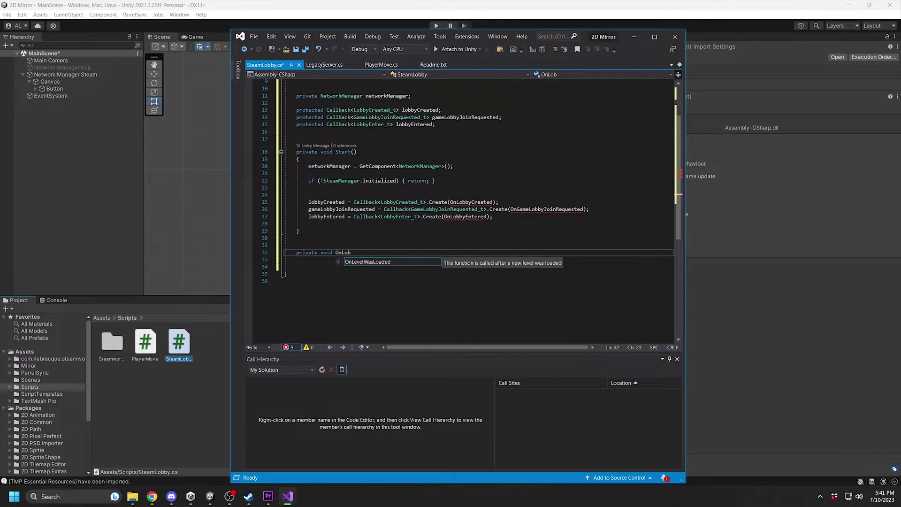
text(byCreated()
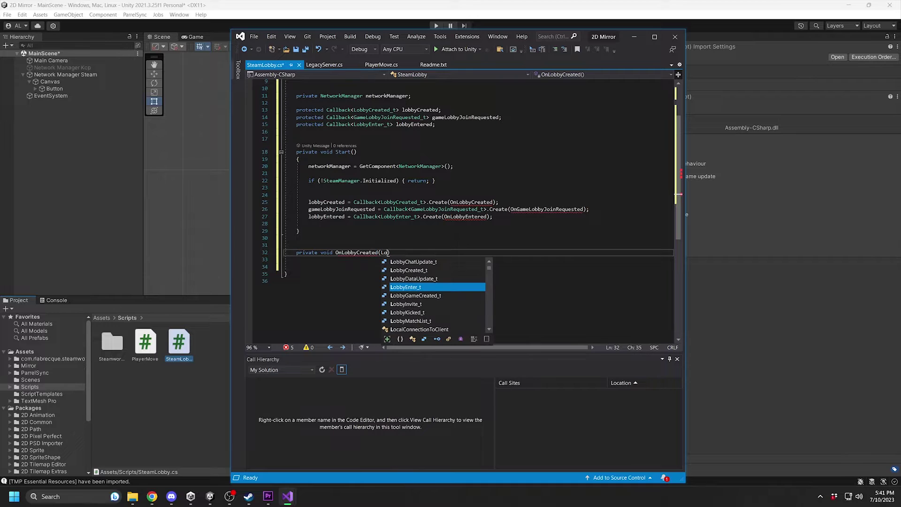
text(LobbyCreated_t callback)
key(End)
key(Return)
text({)
key(Return)
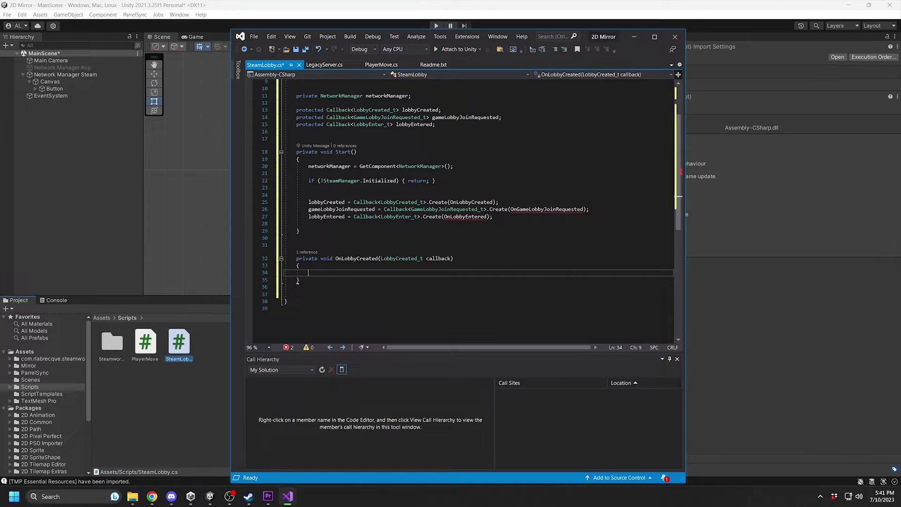
- Add an empty OnGameLobbyJoinRequested handler taking a GameLobbyJoinRequested_t parameter
key(Down)
key(Down)
key(Return)
text(private void On)
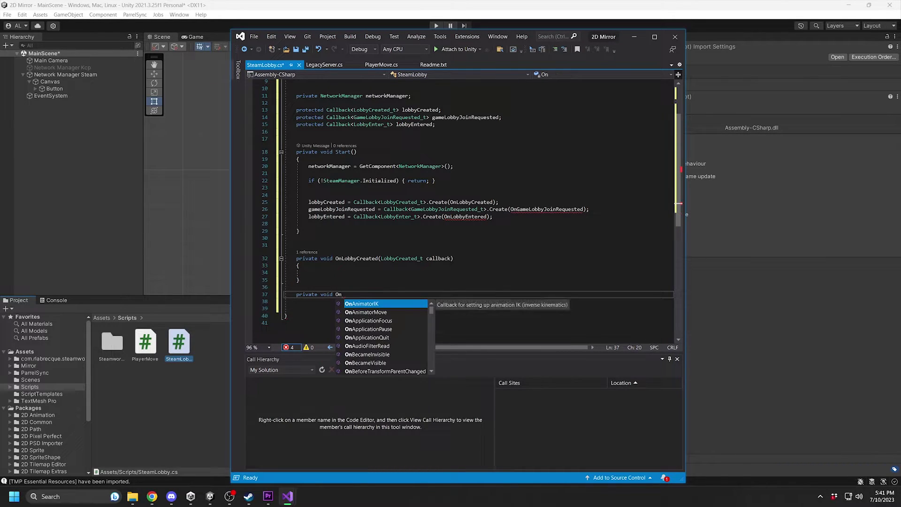
text(GameLobbyJoinReq)
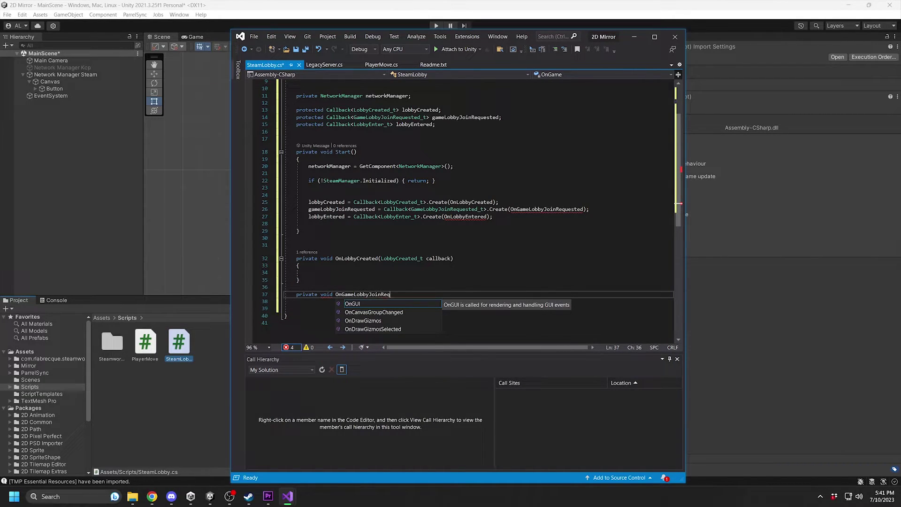
text(()
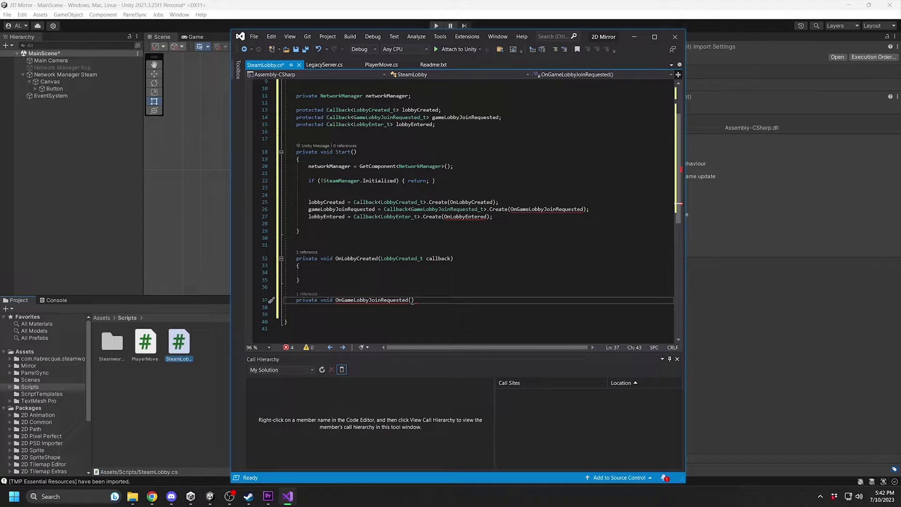
text(GameLobbyJoin)
key(Tab)
text(callback)
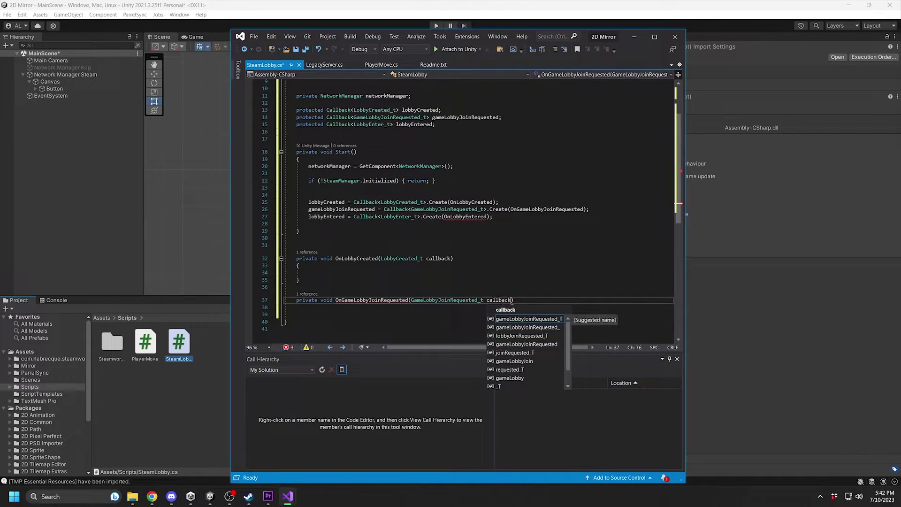
key(End)
key(Return)
text({)
key(Return)
- Add an empty OnLobbyEntered handler taking a LobbyEnter_t callback
key(Down)
key(Return)
key(Return)
text(private )
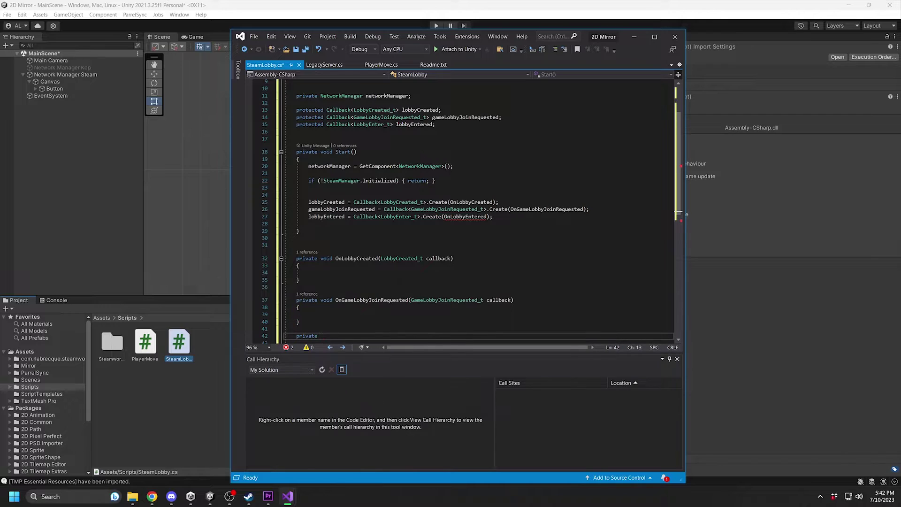
text(void OnLobbyEntered)
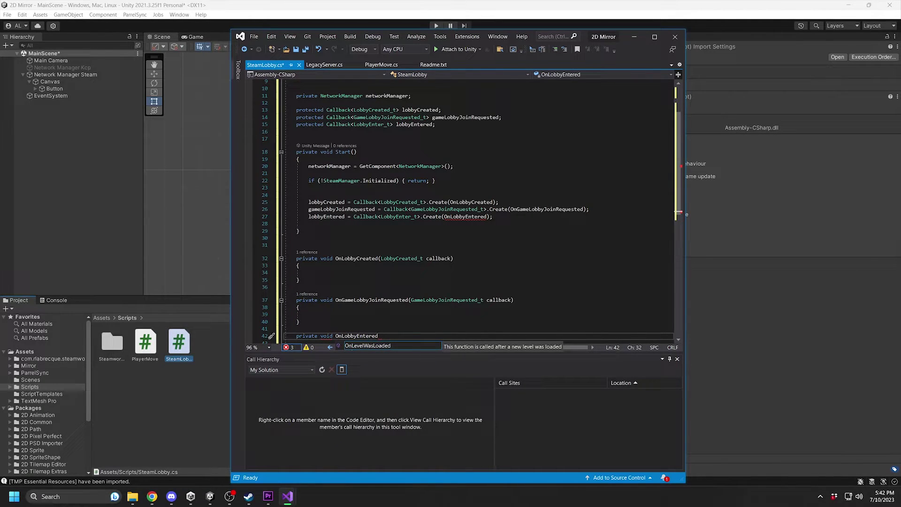
text((L)
text(obbyEnt)
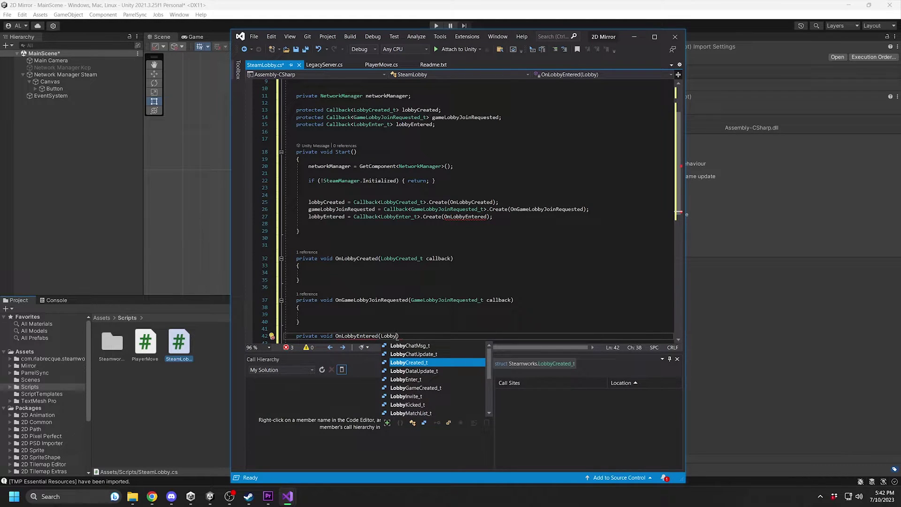
key(Tab)
text(callback)
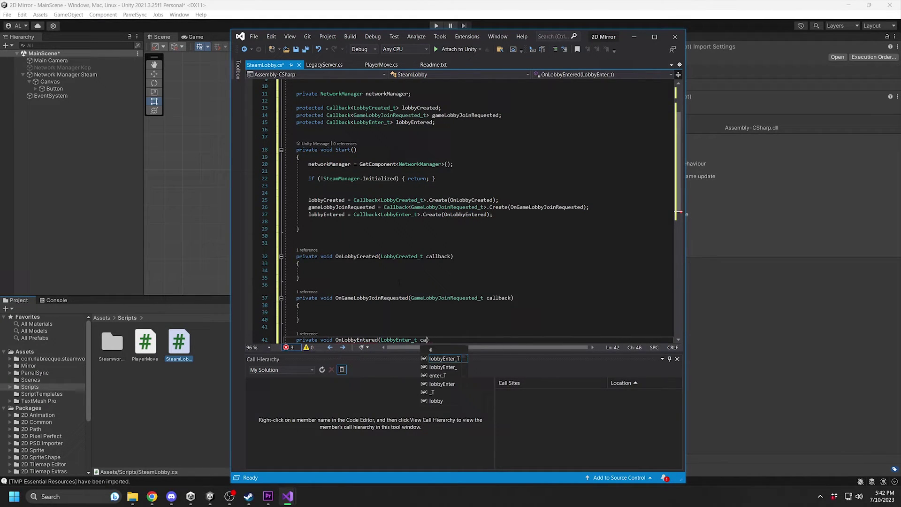
scroll(464, 211, down, 4)
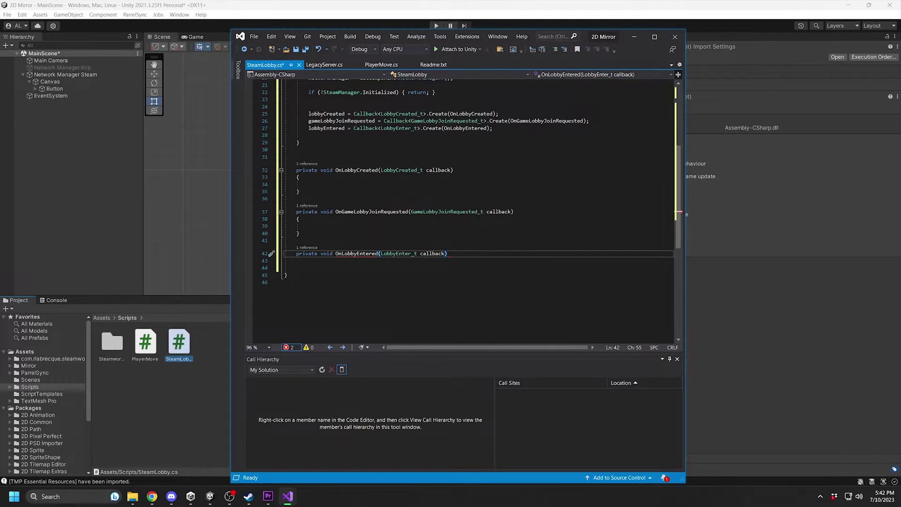
key(Return)
text({)
key(Return)
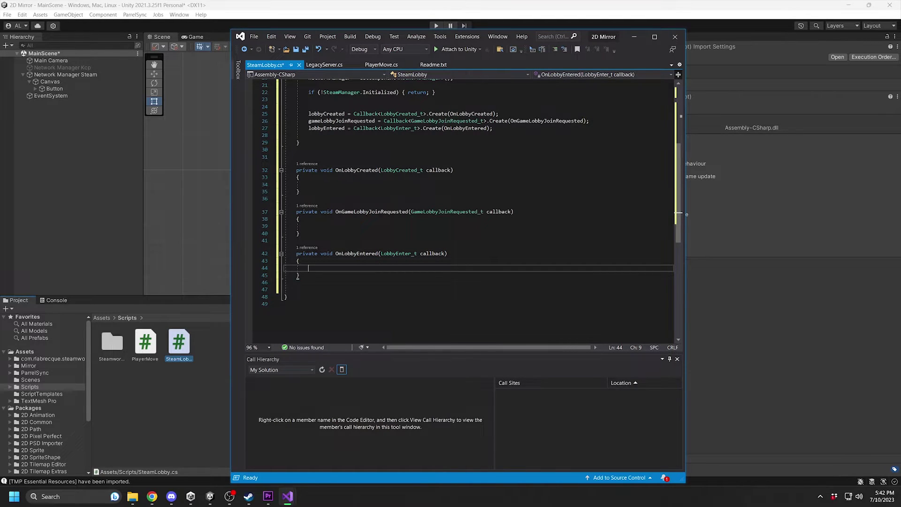
- In OnLobbyCreated, write the check callback.m_eResult != EResult.k_EResultOK
key(Down)
key(Down)
scroll(472, 211, up, 4)
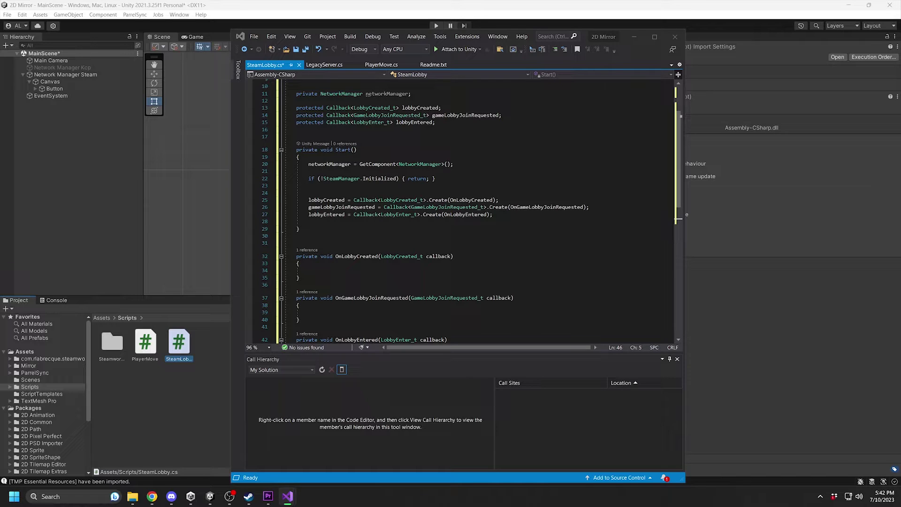
click(310, 270)
scroll(310, 227, down, 2)
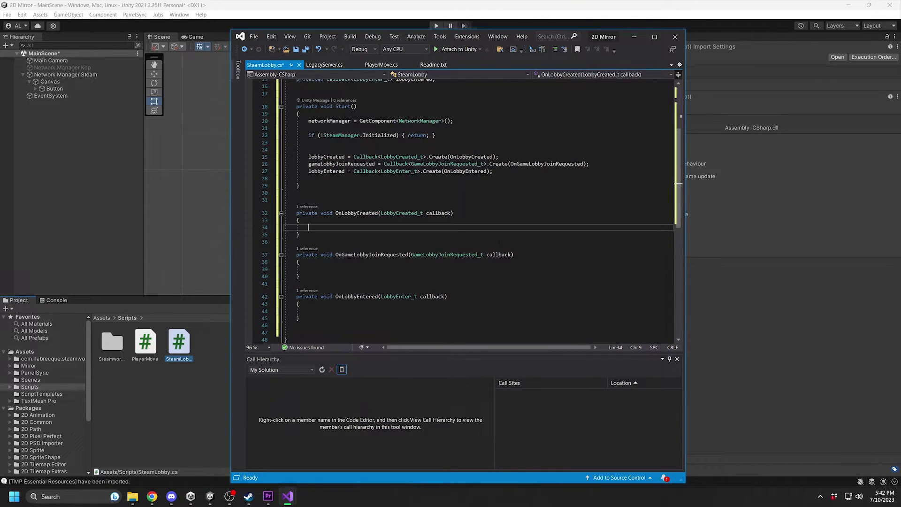
text(if (c)
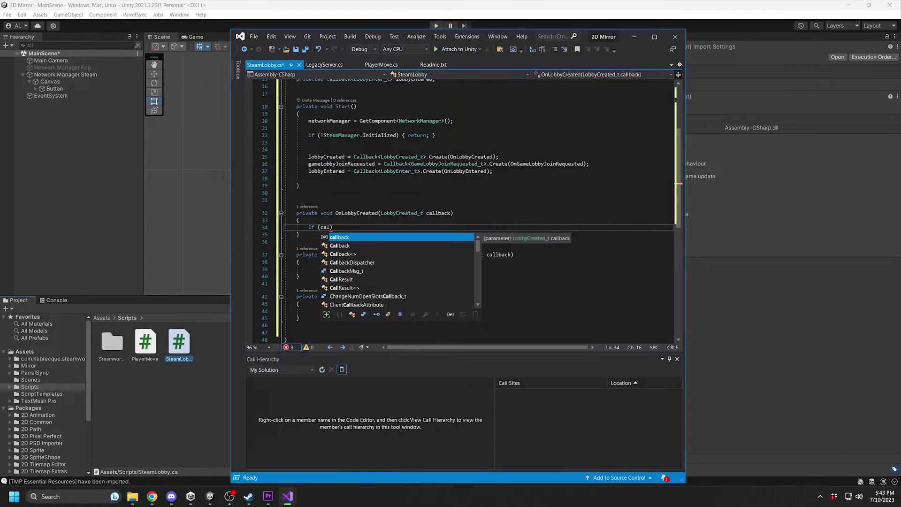
text(allback.m)
key(Tab)
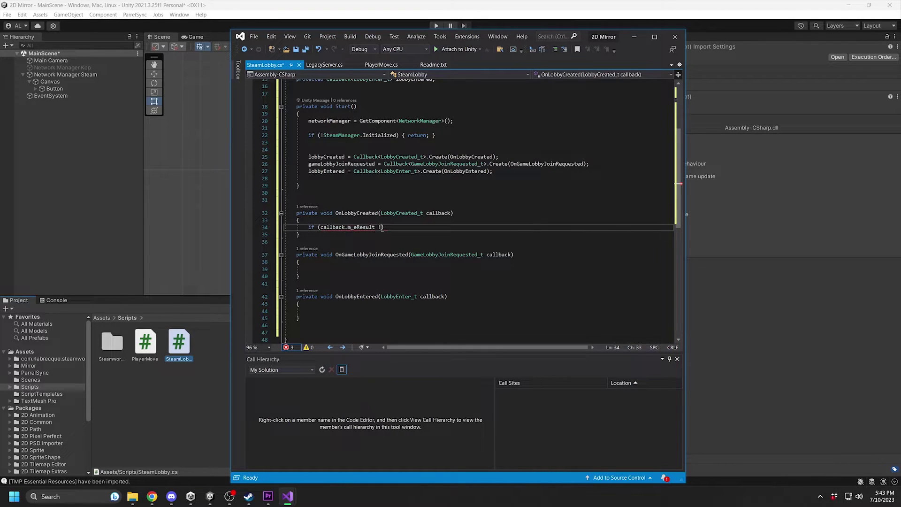
text(= E)
key(Tab)
text(.k)
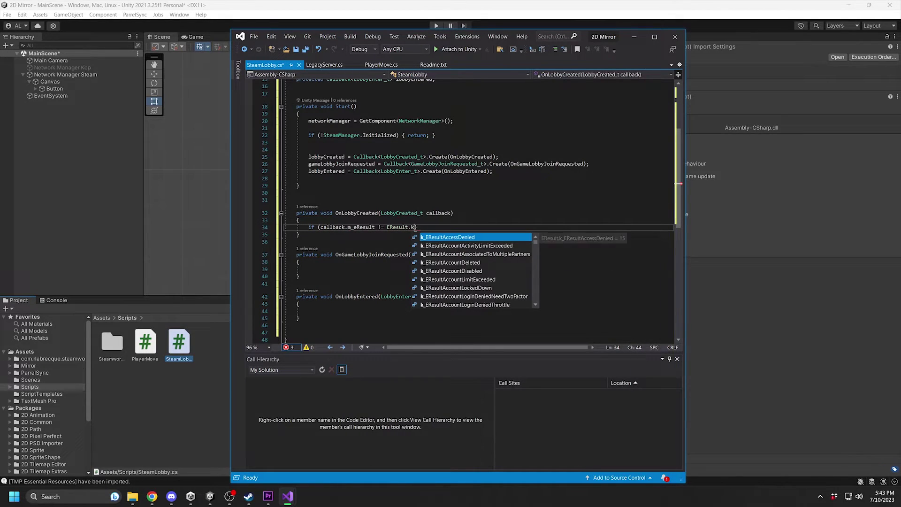
text(_erre)
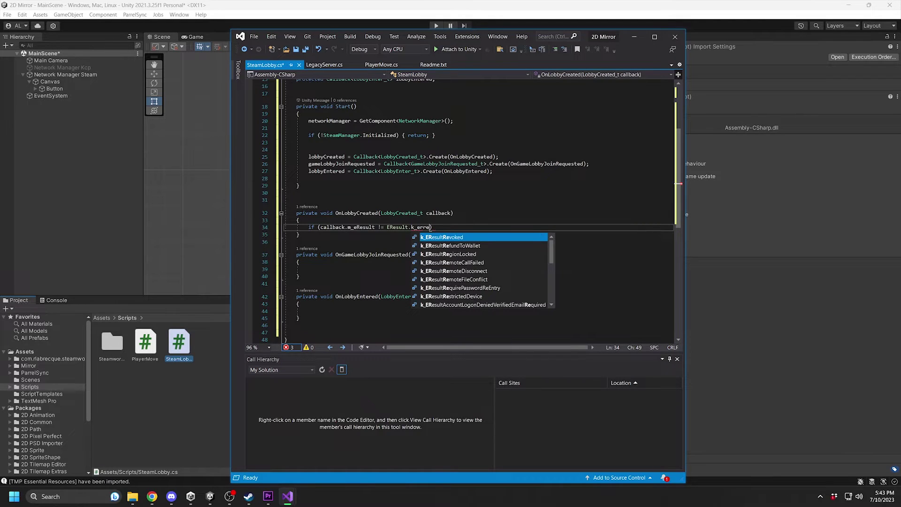
key(BackSpace)
key(BackSpace)
text(esult)
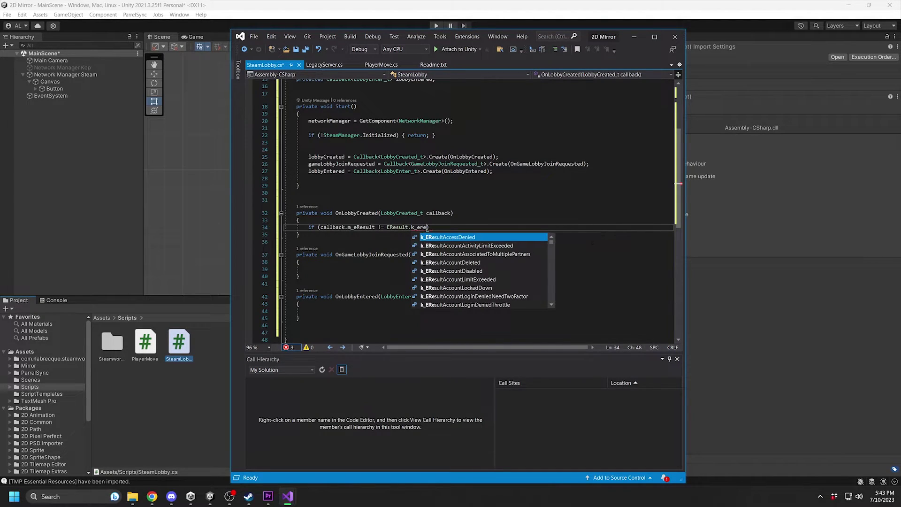
text(ok)
key(Tab)
- Inside that if block, call hostButton.SetActive(true) and return
key(Return)
text({)
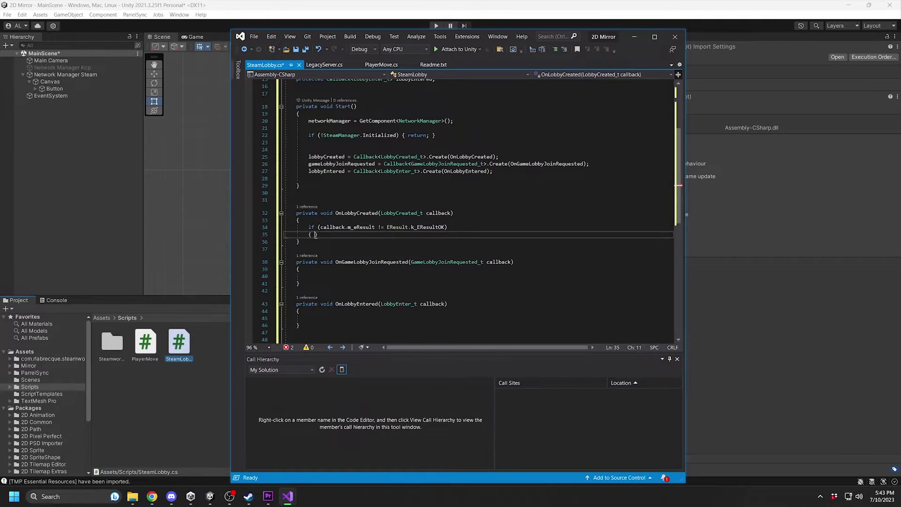
key(Return)
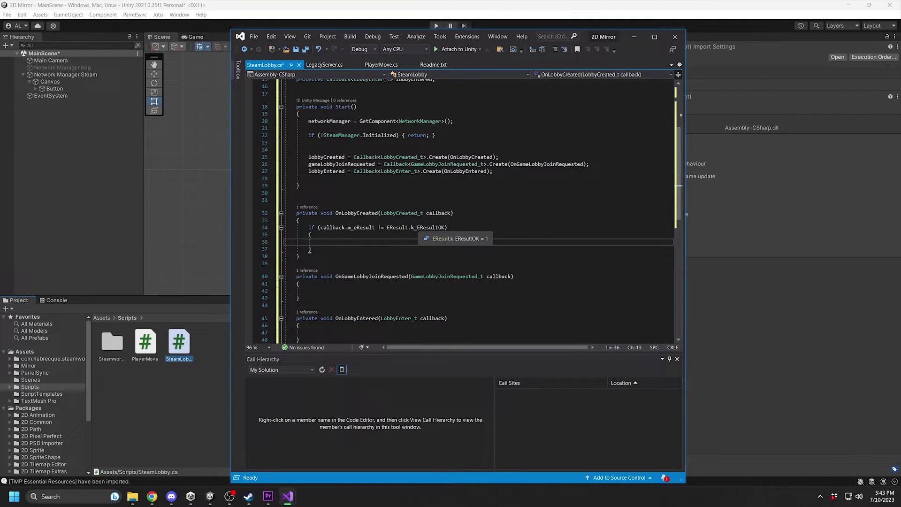
text(butto)
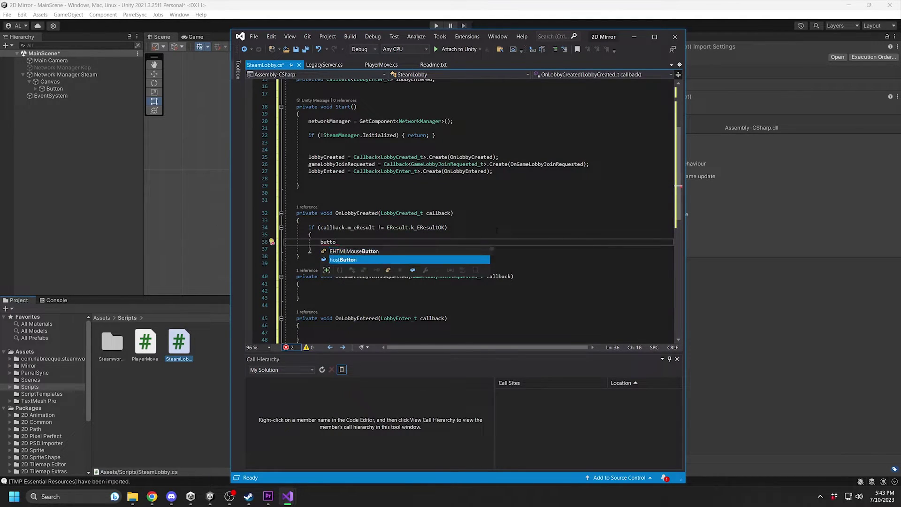
key(Tab)
text(.SetAct)
key(Tab)
text((true);)
key(Return)
text(return;)
key(Tab)
text(;)
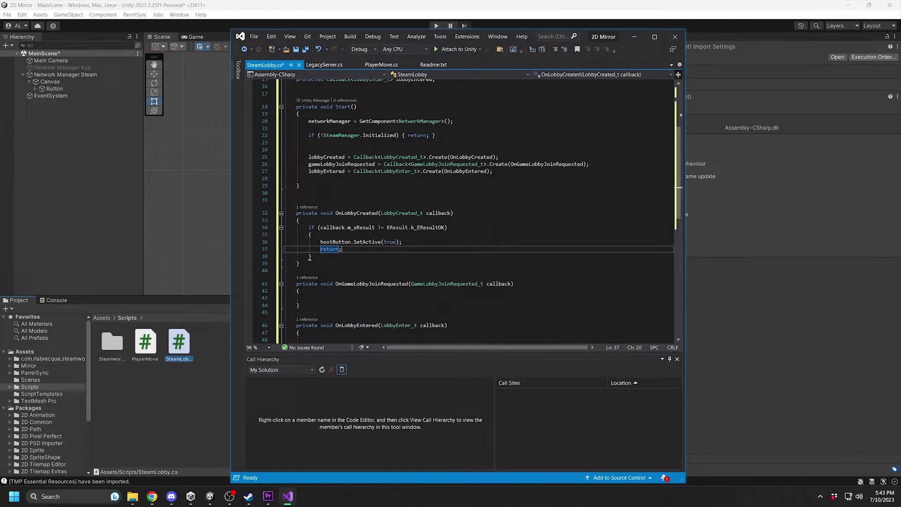
key(Down)
key(Return)
key(Return)
key(Return)
key(Return)
key(Up)
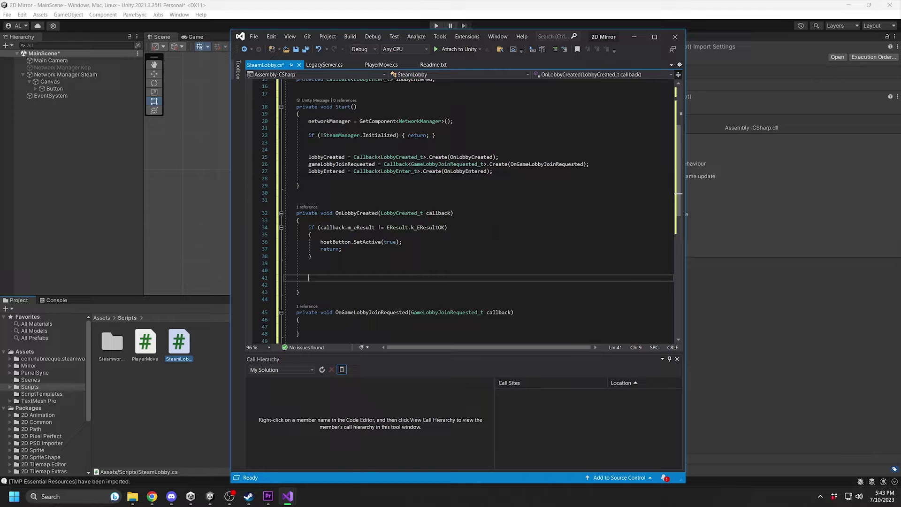
text(net)
- Call networkManager.StartHost() below the failure check in OnLobbyCreated
key(Tab)
text(.s)
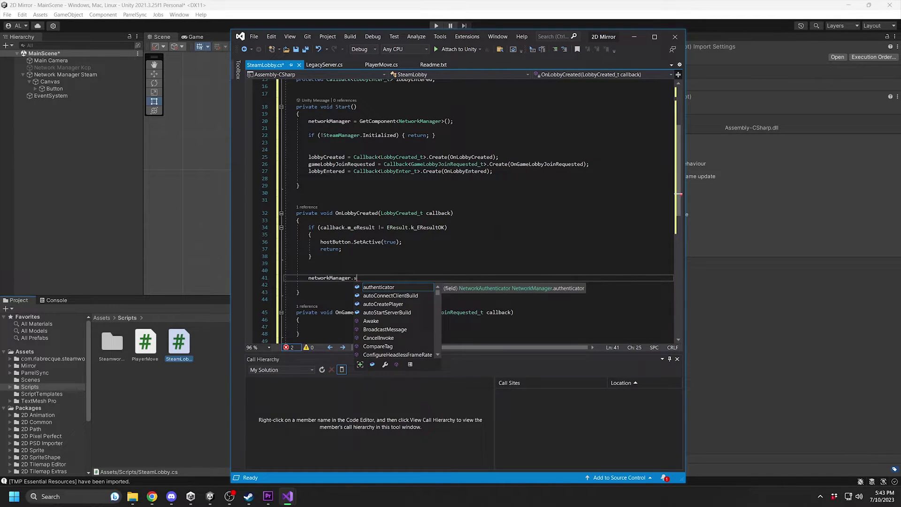
text(tartH)
key(Tab)
text(())
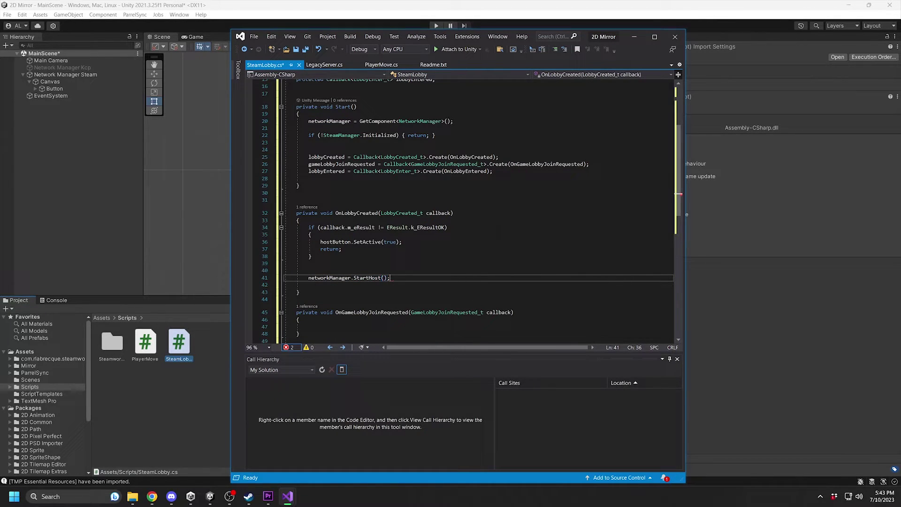
key(Return)
key(Return)
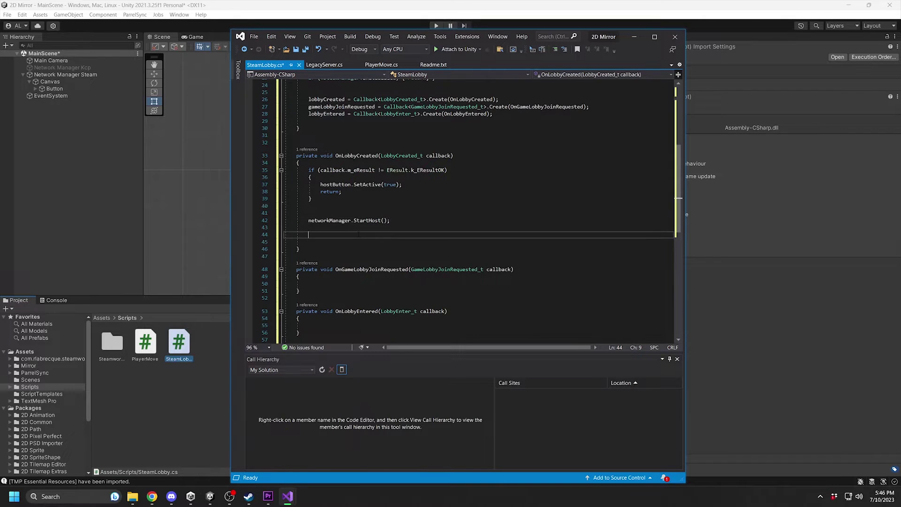
scroll(272, 180, up, 7)
- Declare 'private const string HostAddressKey = "HostAddress";' below the callback fields
click(296, 179)
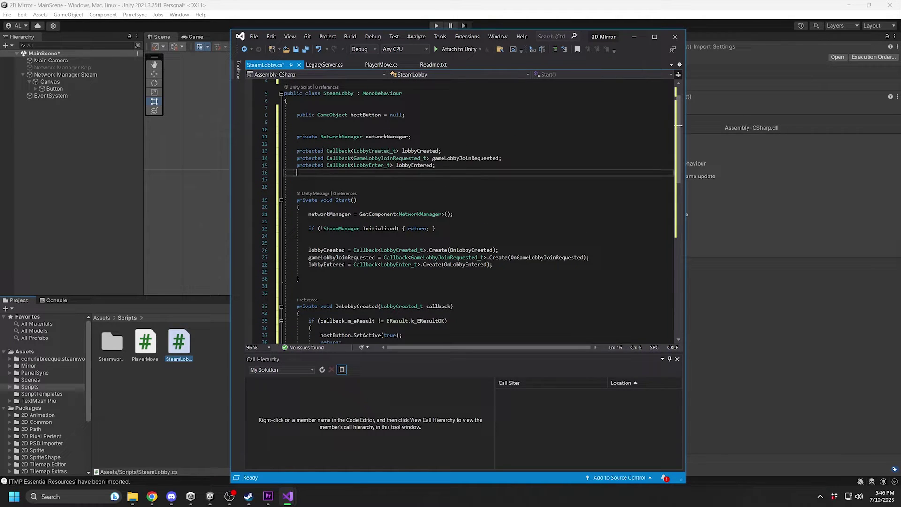
text(private const )
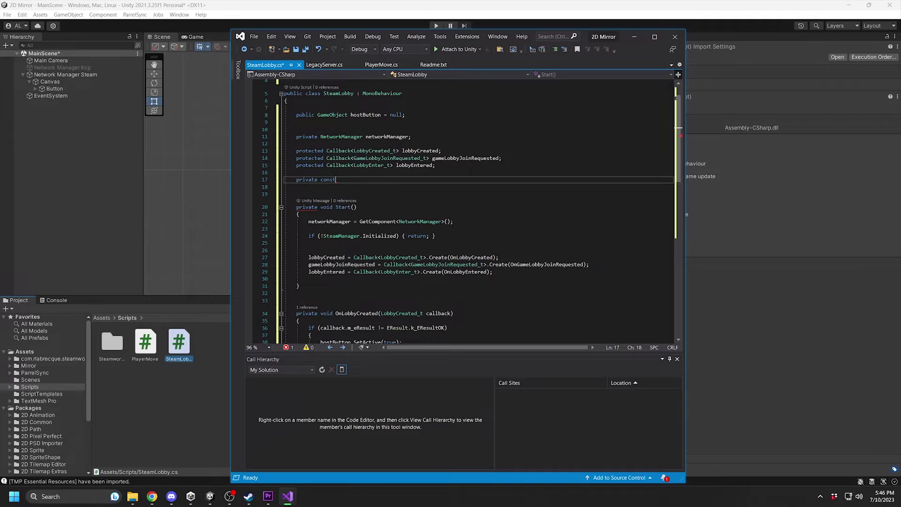
text(string HostAddressKey = "HostAddress)
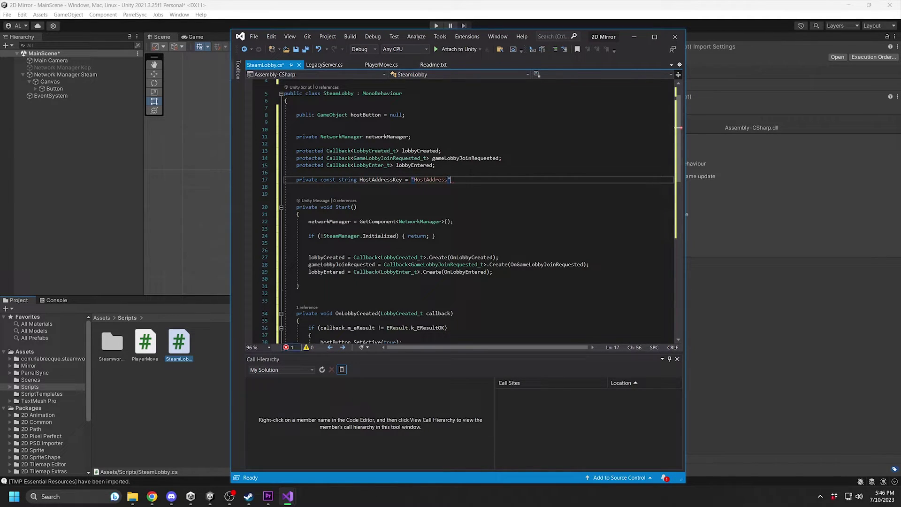
text(;)
scroll(361, 211, down, 8)
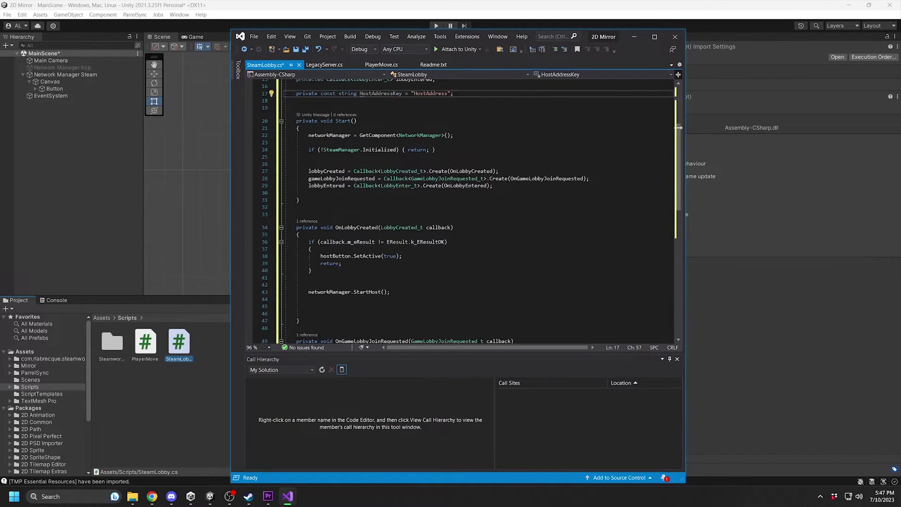
scroll(362, 211, up, 2)
click(361, 220)
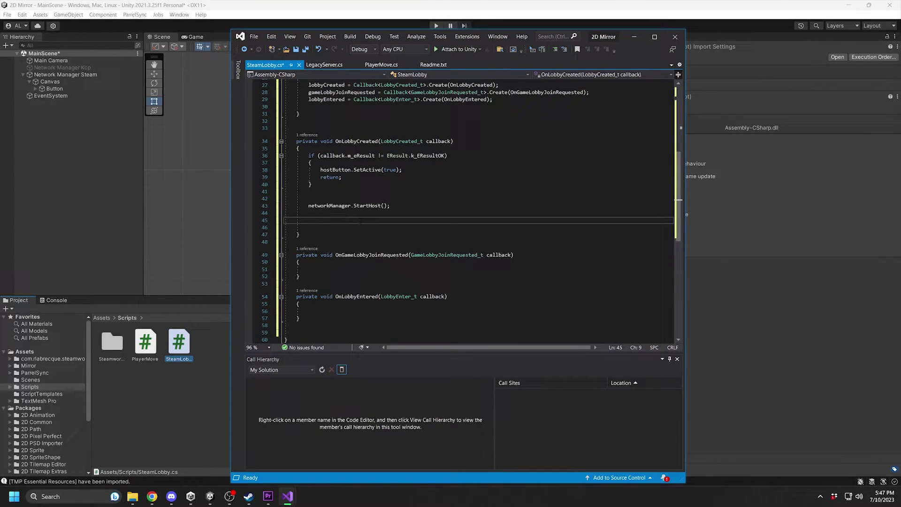
text(SteamMa)
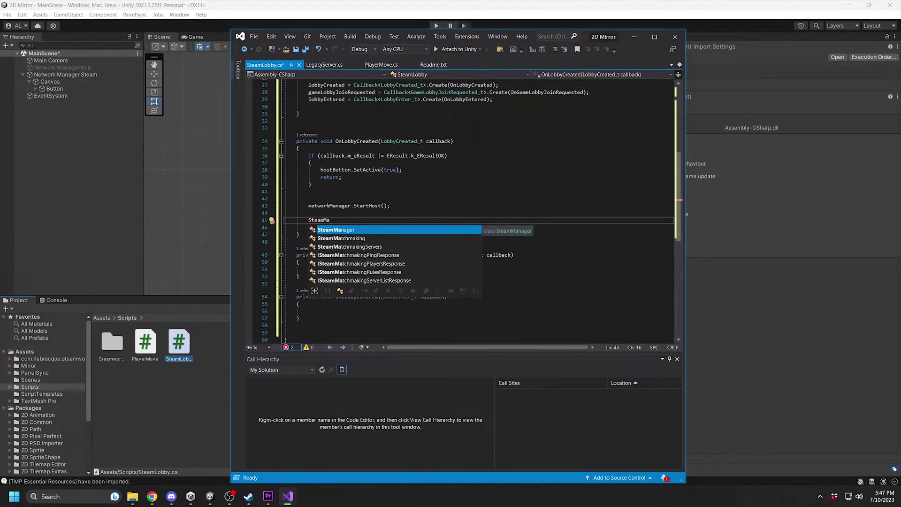
text(tchmaking.SetLobbyData)
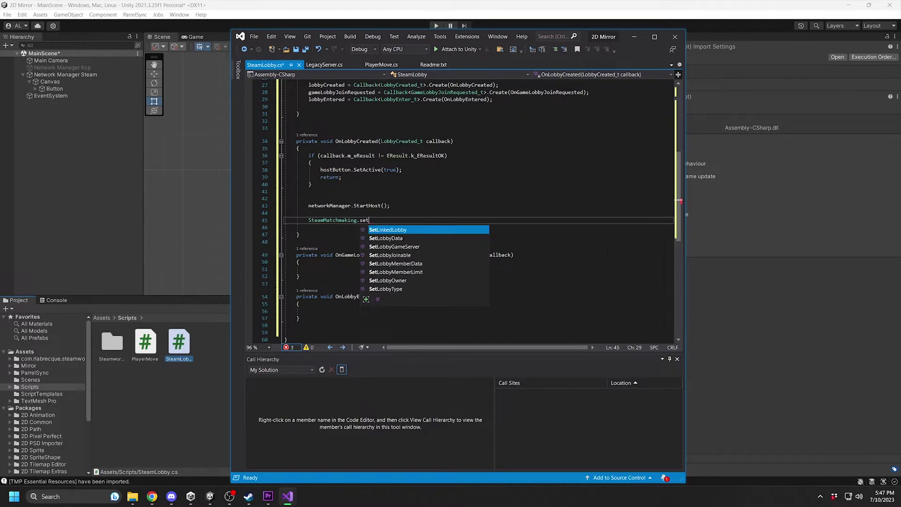
text((new CSteamID)
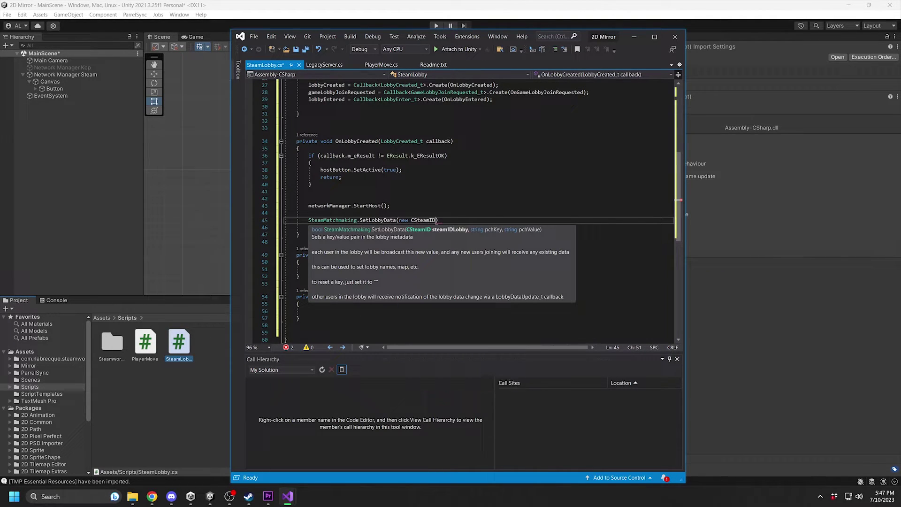
text((callback.)
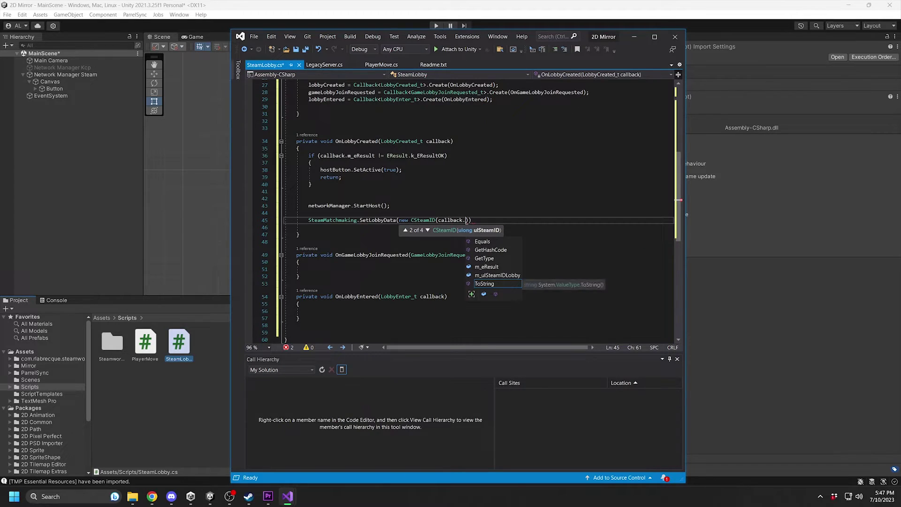
text(m_ulSteamIDLobby)
- In OnLobbyCreated, call SetLobbyData with the lobby ID, HostAddressKey and SteamUser.GetSteamID().ToString()
key(Tab)
text(),)
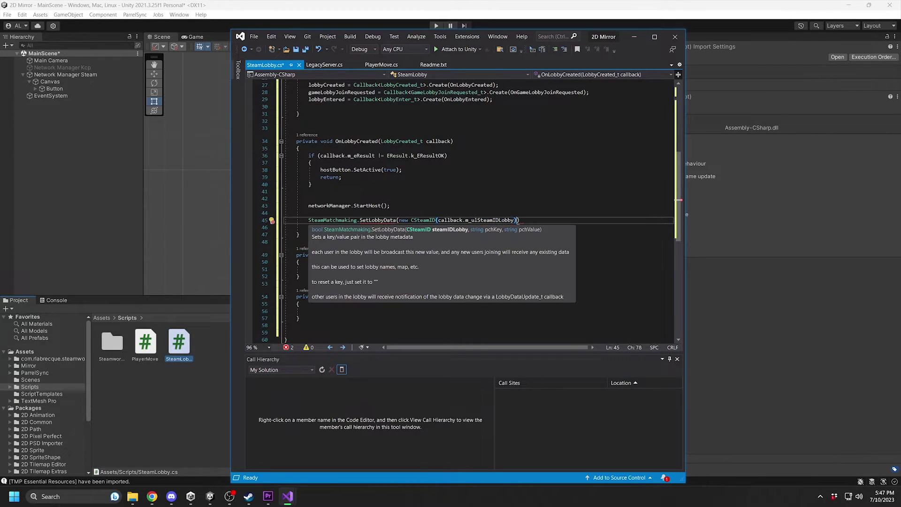
text( Host)
key(Tab)
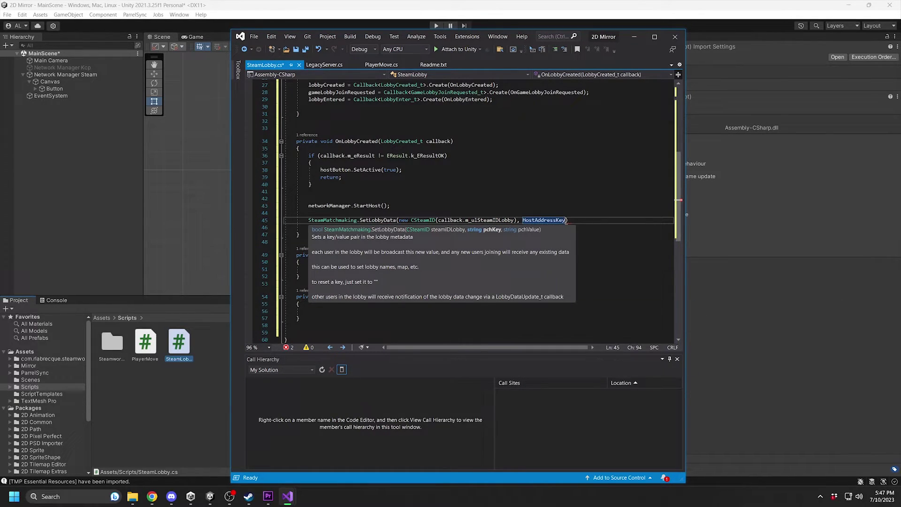
text(, SteamUs)
key(Tab)
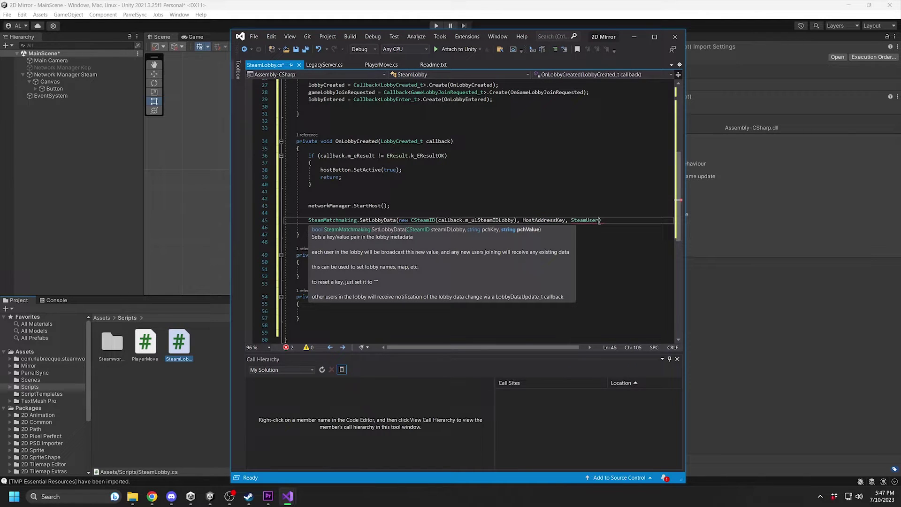
text(.steamid)
key(Tab)
text(())
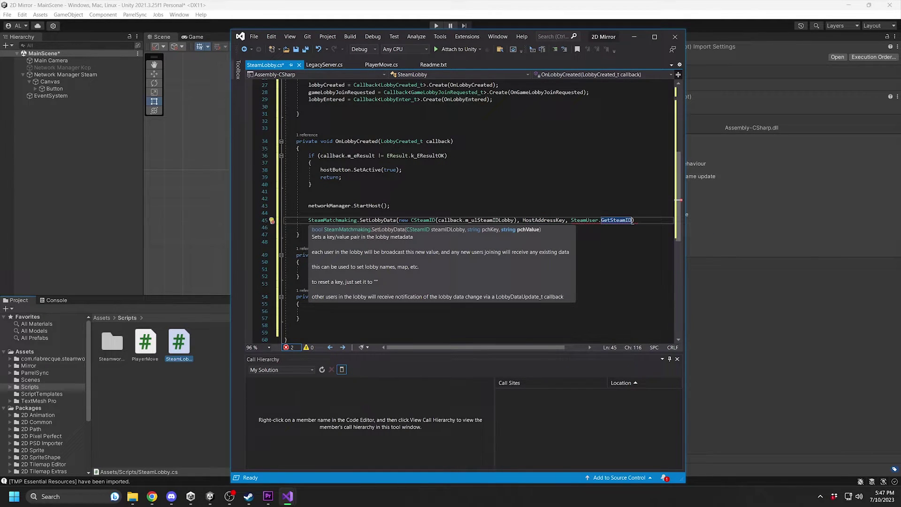
text(.)
key(Tab)
text(())
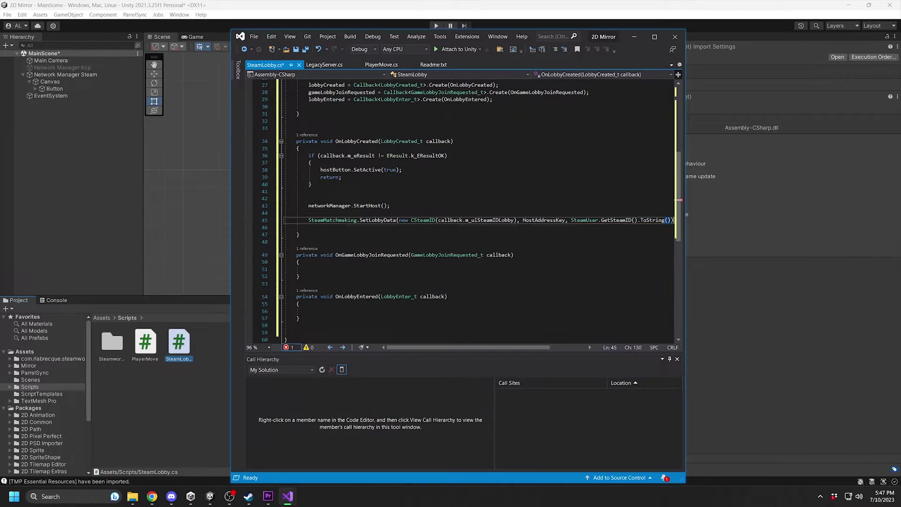
text();)
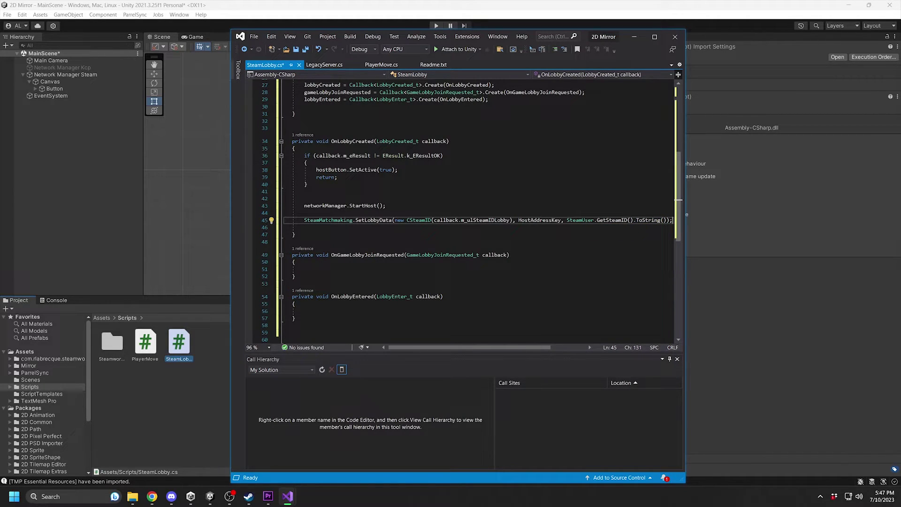
click(304, 269)
scroll(304, 269, down, 4)
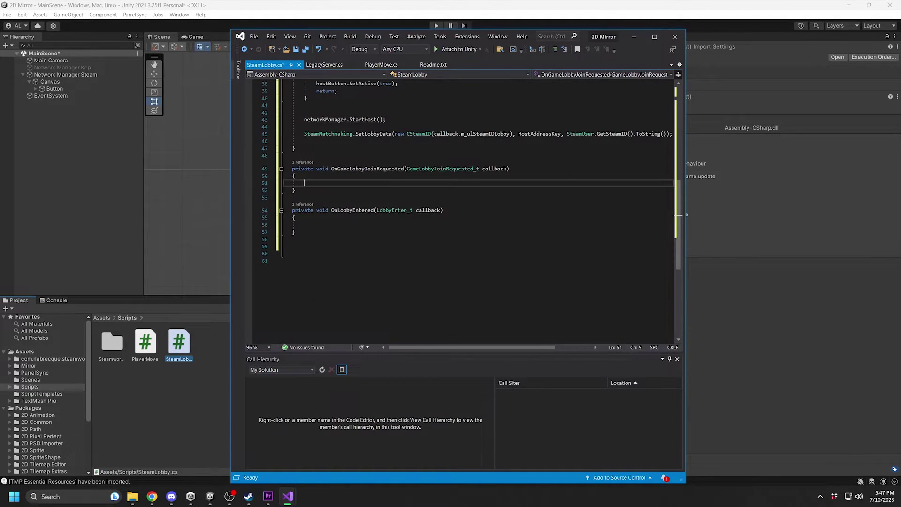
text(Steam)
- Make OnGameLobbyJoinRequested call SteamMatchmaking.JoinLobby(callback.m_steamIDLobby) via IntelliSense
key(Tab)
text(.Joi)
key(Tab)
text((callback.)
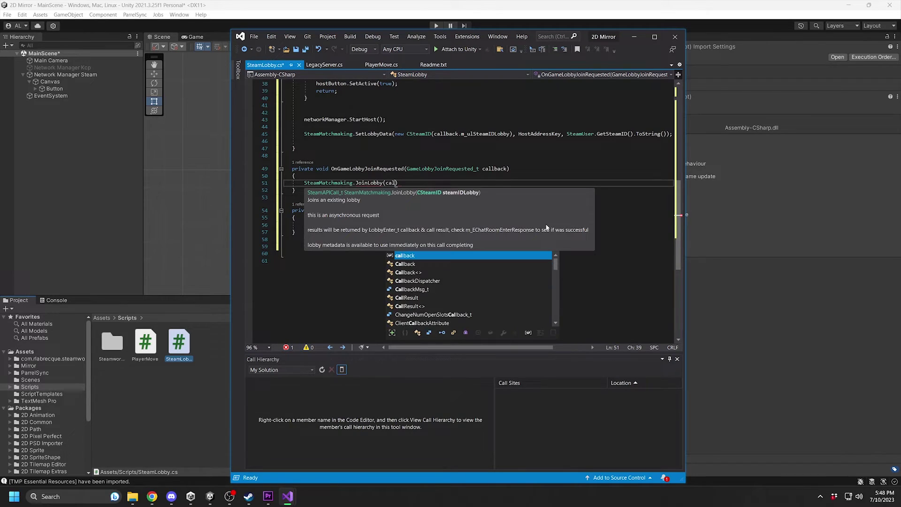
text(m_L)
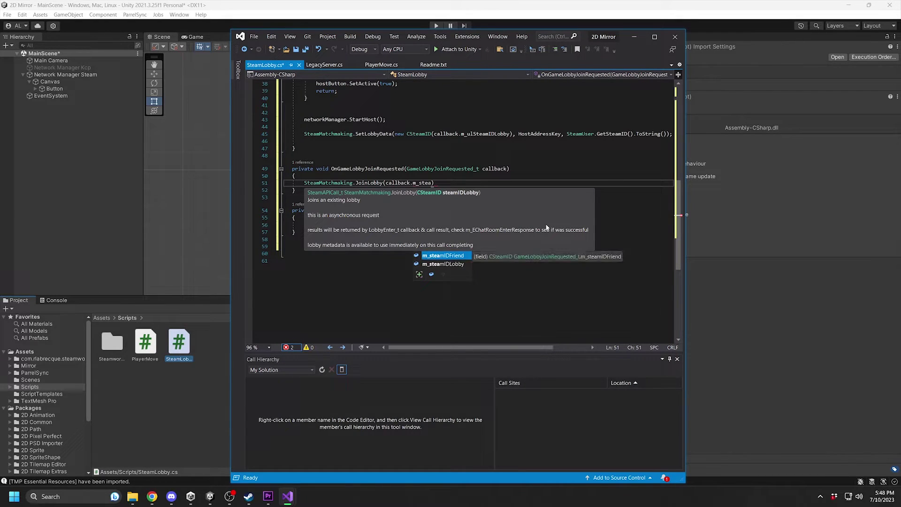
key(Tab)
text();)
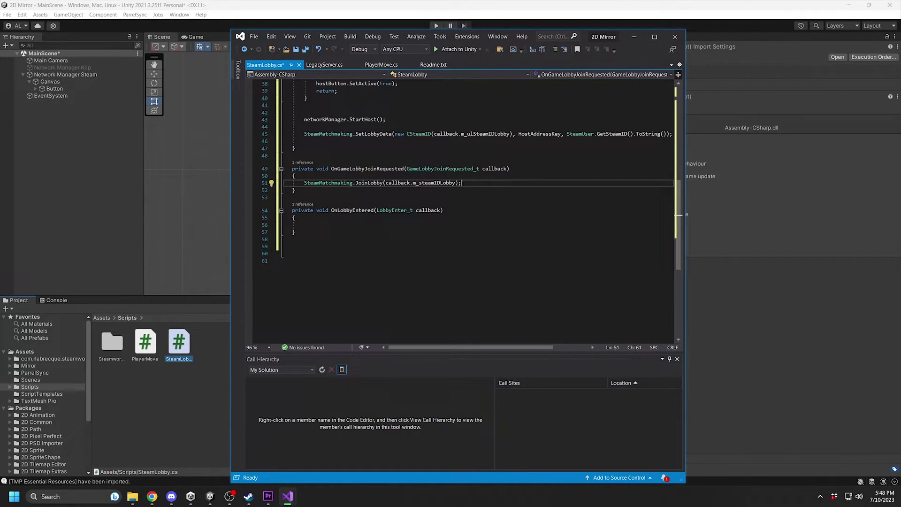
key(Down)
key(Down)
key(Down)
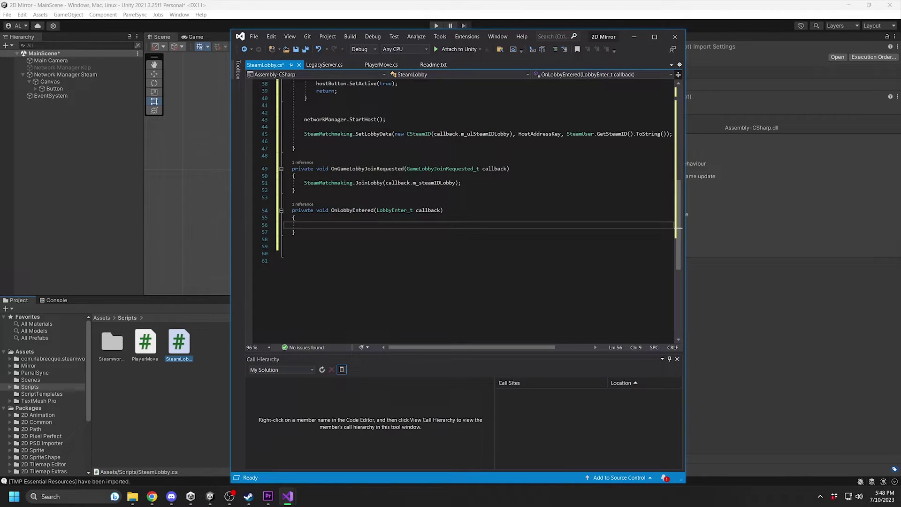
- Add an early return to OnLobbyEntered when NetworkServer.active is true
key(Return)
key(Return)
key(Return)
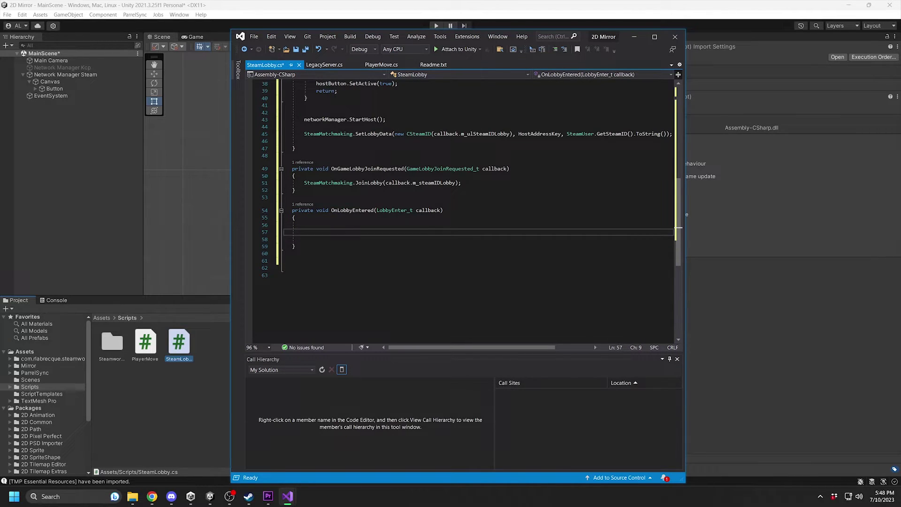
key(Up)
key(Up)
text(if (Net)
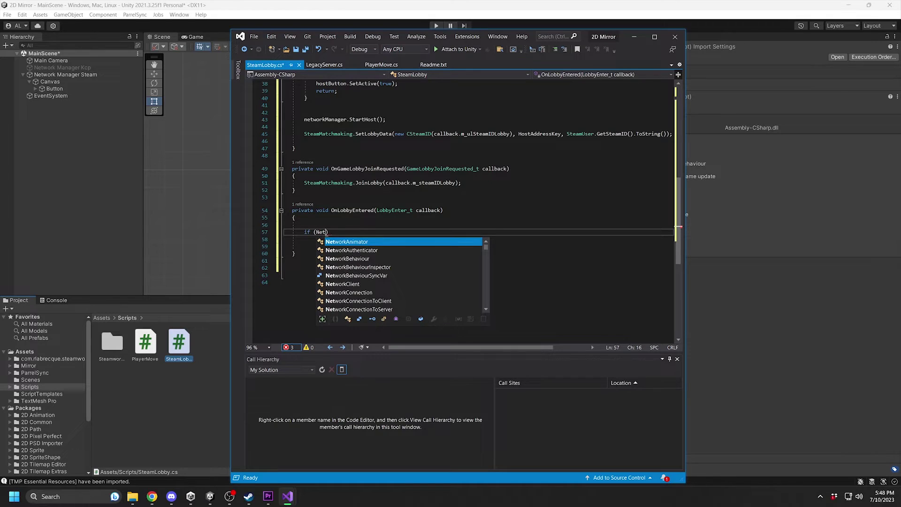
text(workServer.ac)
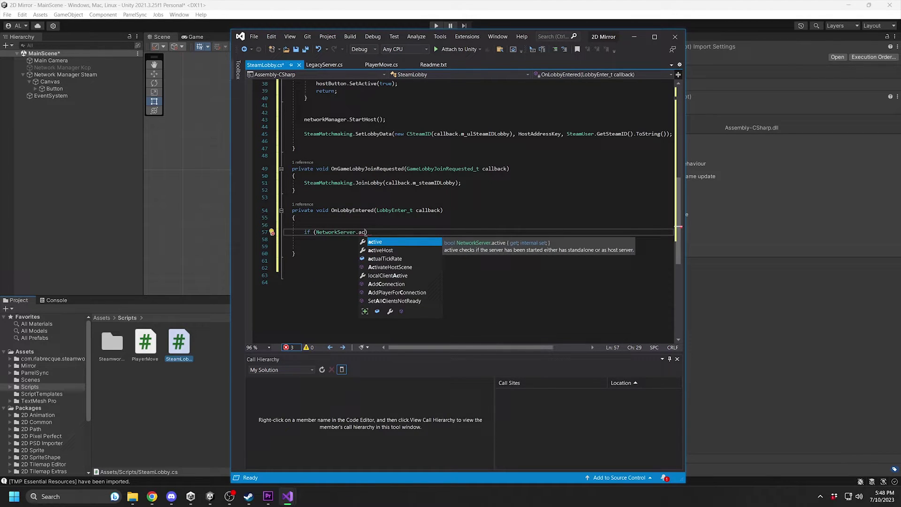
key(Tab)
key(End)
key(Return)
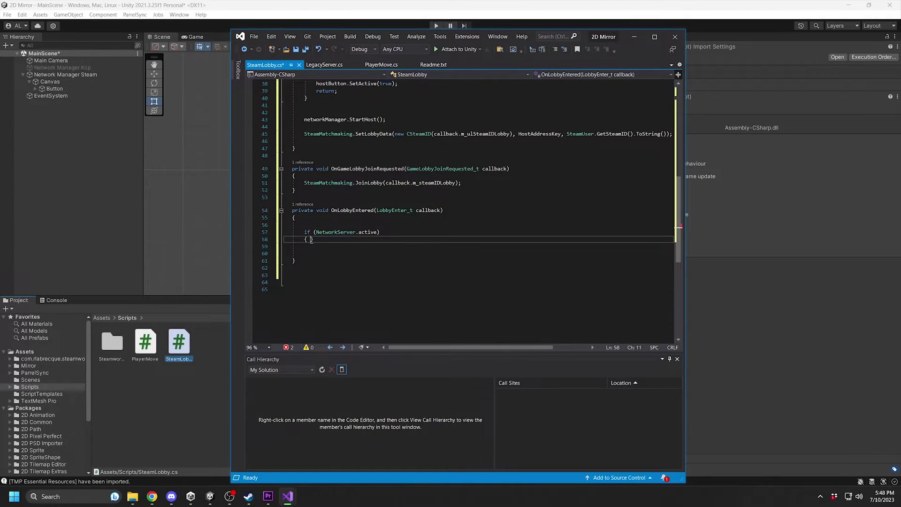
text({)
key(Return)
text(reaturn;)
key(Down)
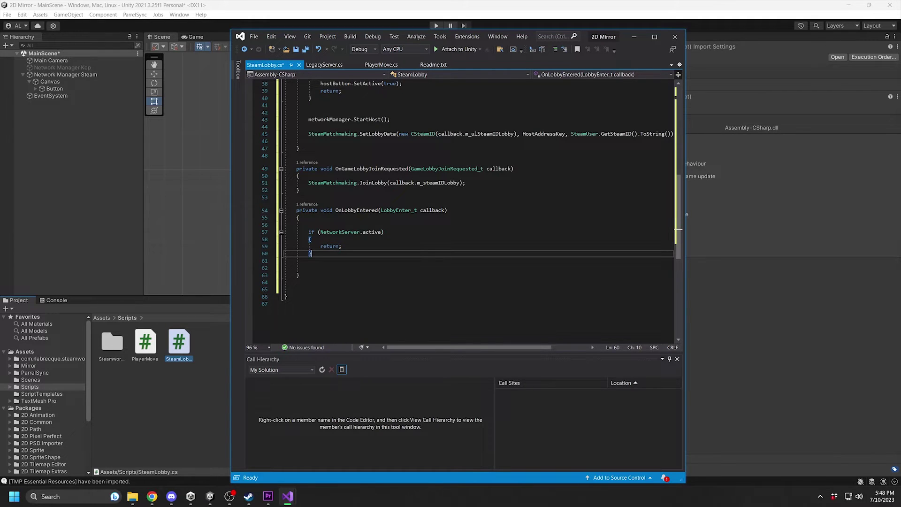
key(Down)
key(Return)
key(Return)
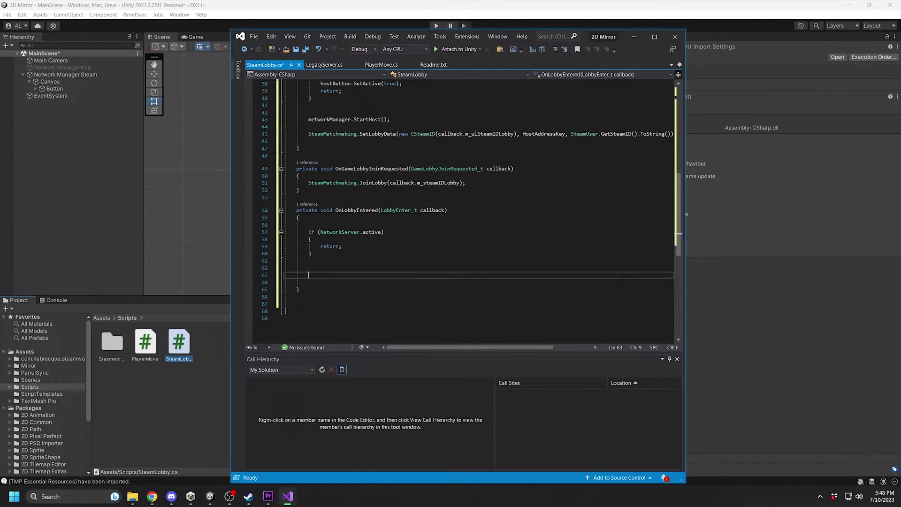
text(string host)
text(Address = SteamMatchmaking.getl)
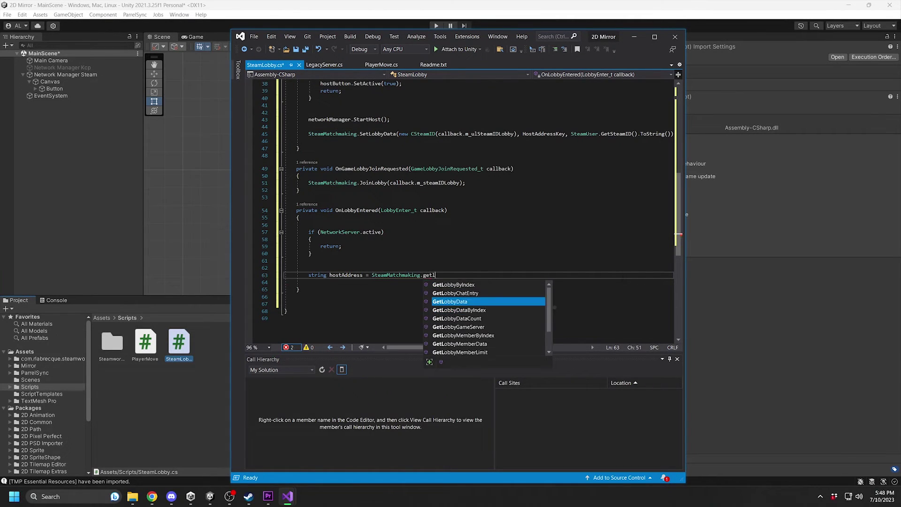
- Read hostAddress from lobby data using HostAddressKey and assign it to networkManager.networkAddress
key(Tab)
text((new)
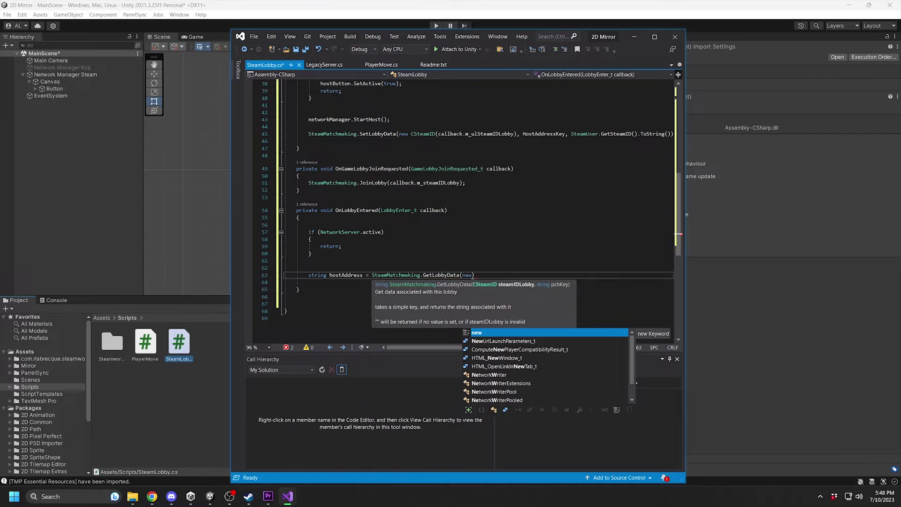
text( CSteamID(cal)
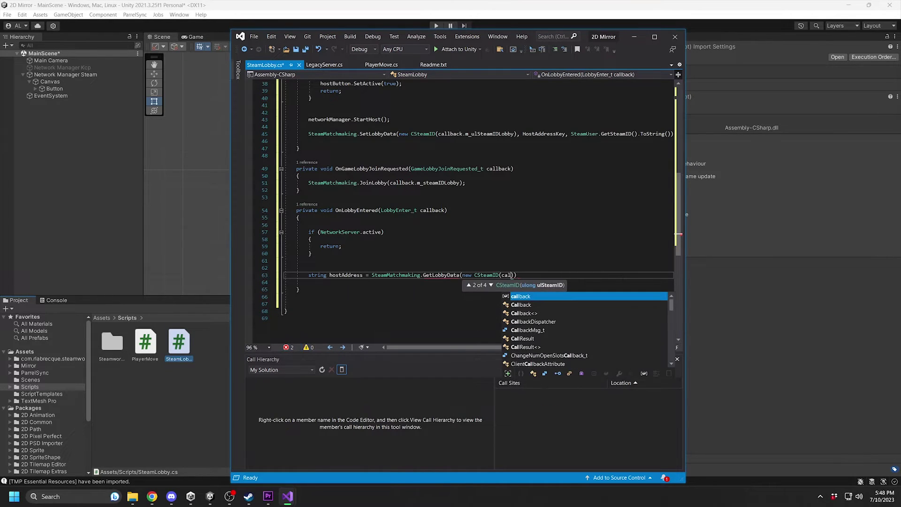
text(lback.m_u)
key(Tab)
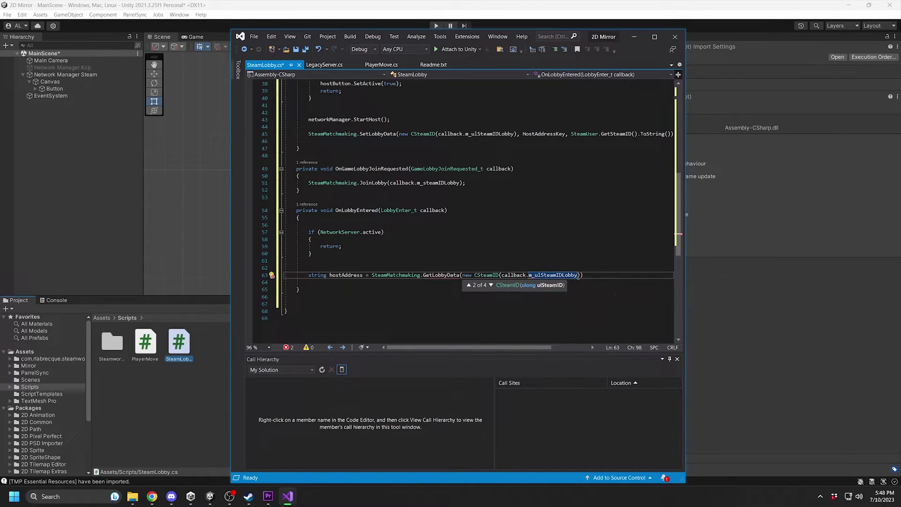
text(), host)
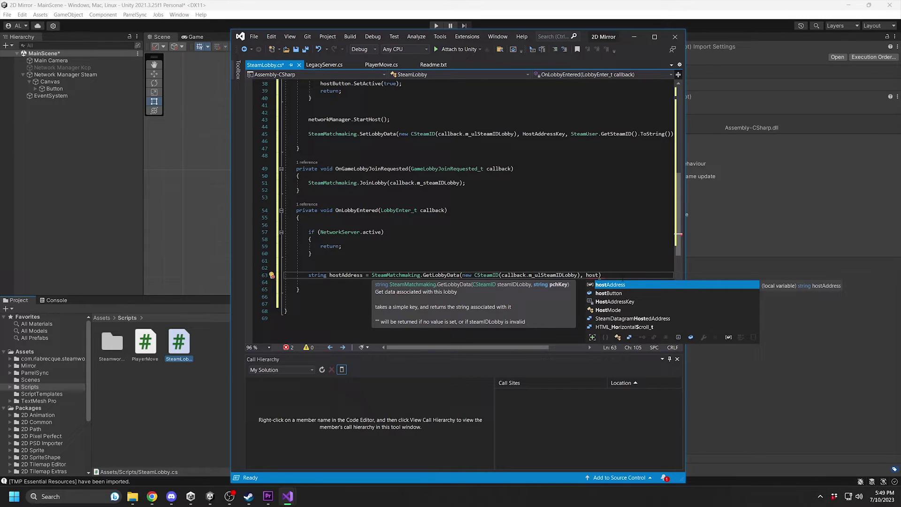
text(Add)
key(Tab)
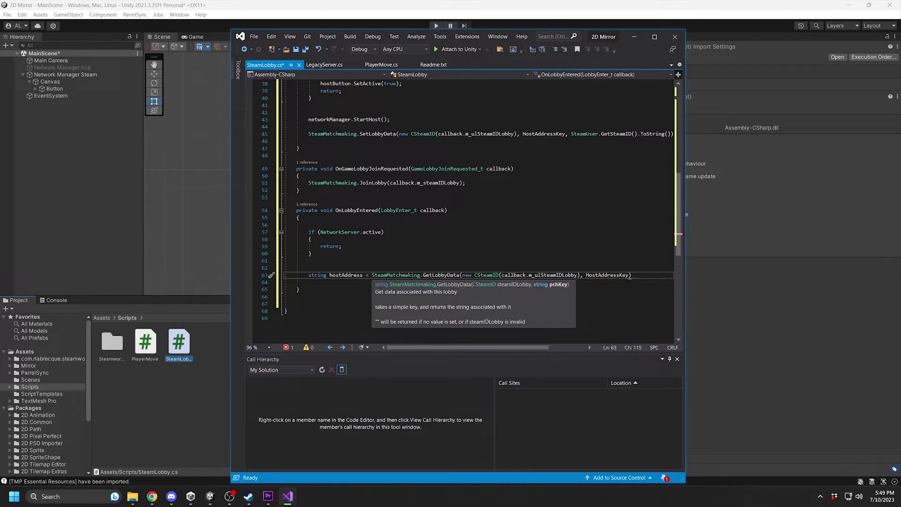
text(;)
key(Return)
key(Return)
text(n)
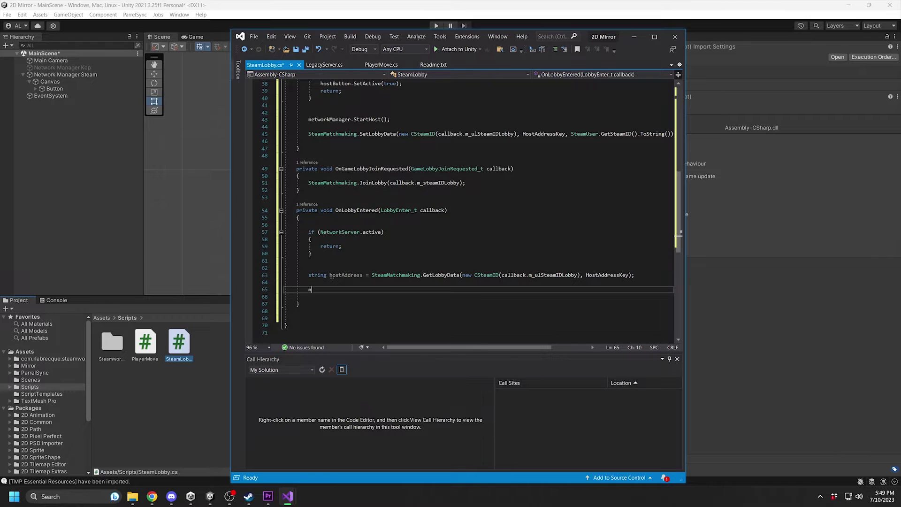
text(etw.netA)
key(Tab)
text(= )
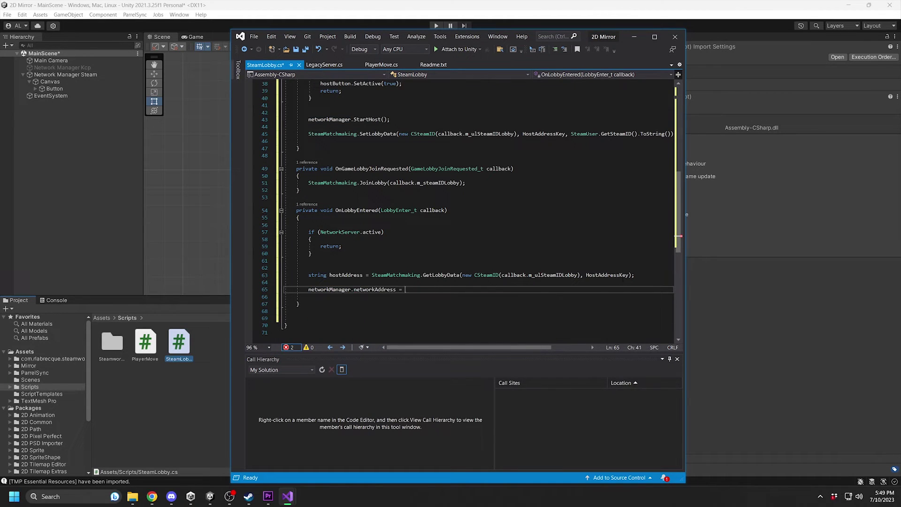
text(hos)
key(Tab)
text(;)
- Call StartClient() and hide the host button with hostButton.SetActive(false)
key(Return)
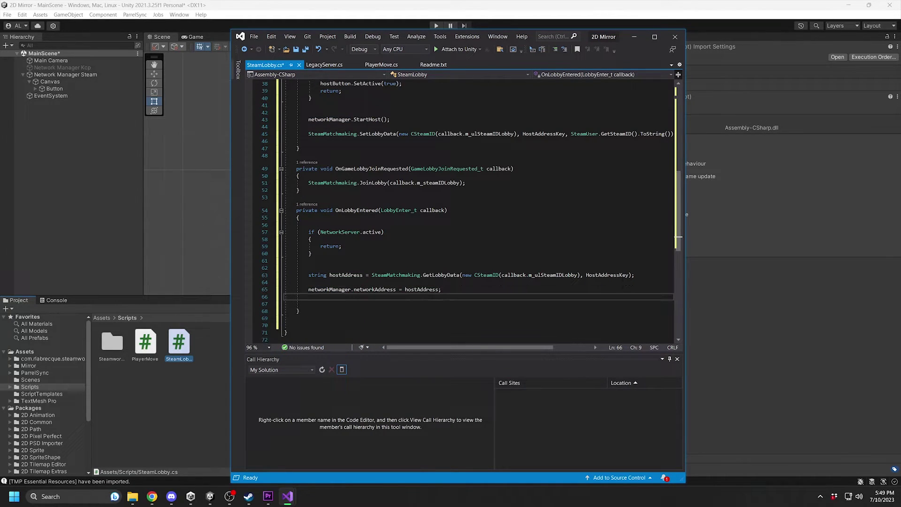
text(networ)
key(Tab)
text(.startCl)
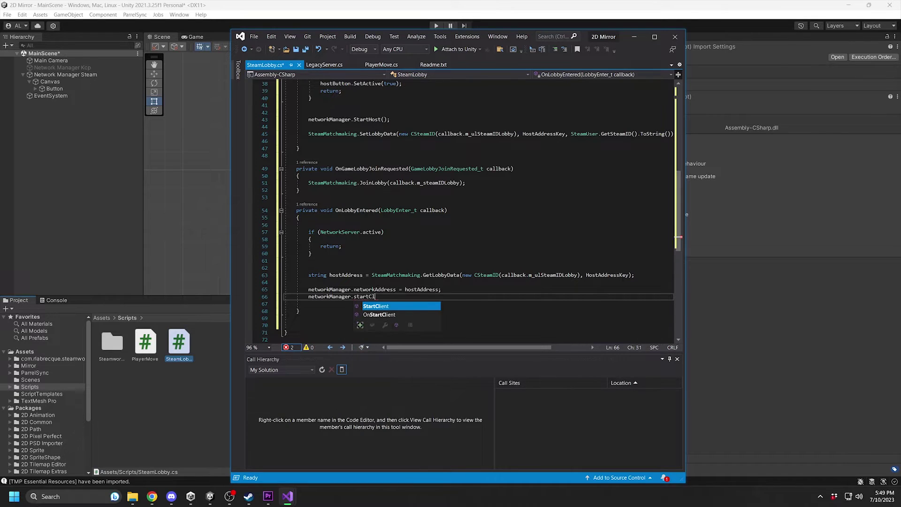
text(();)
key(Return)
key(Return)
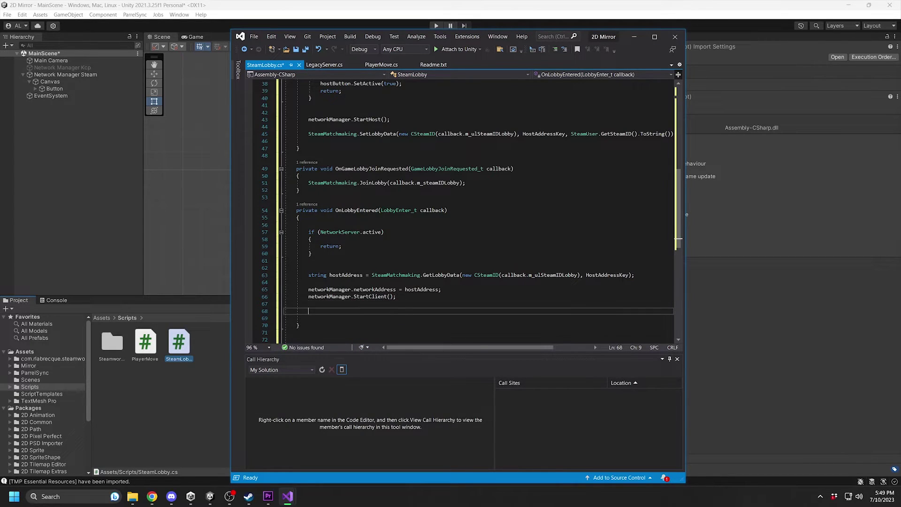
text(hostb)
key(Tab)
text(.SetA)
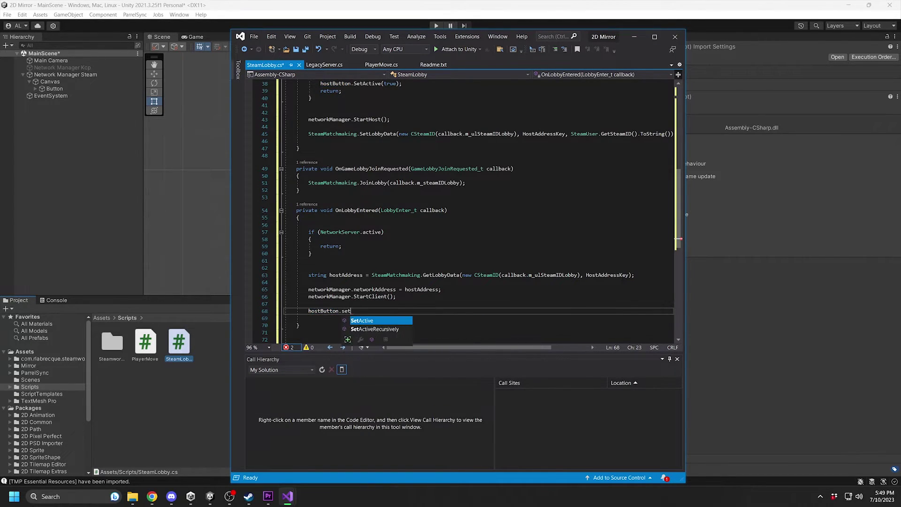
key(Tab)
text((false);)
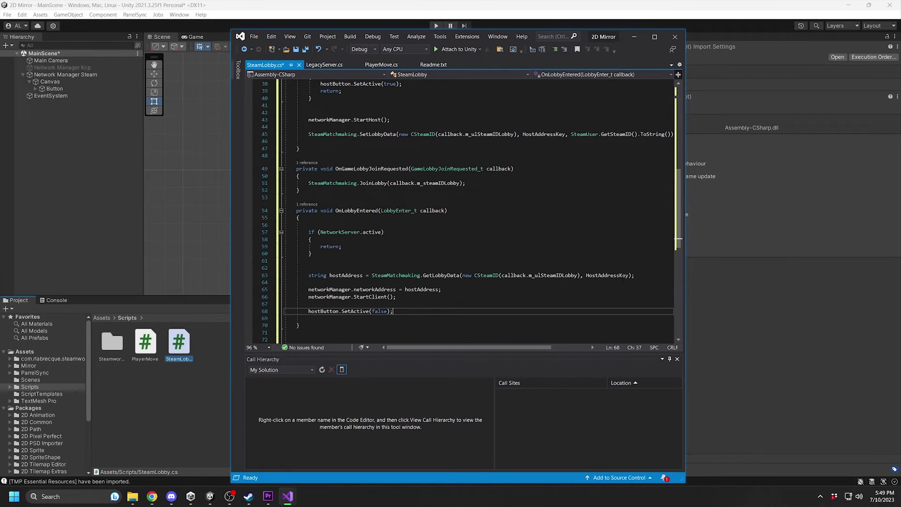
key(Up)
key(Up)
scroll(468, 212, down, 3)
scroll(468, 211, up, 5)
scroll(469, 211, up, 3)
scroll(468, 211, up, 4)
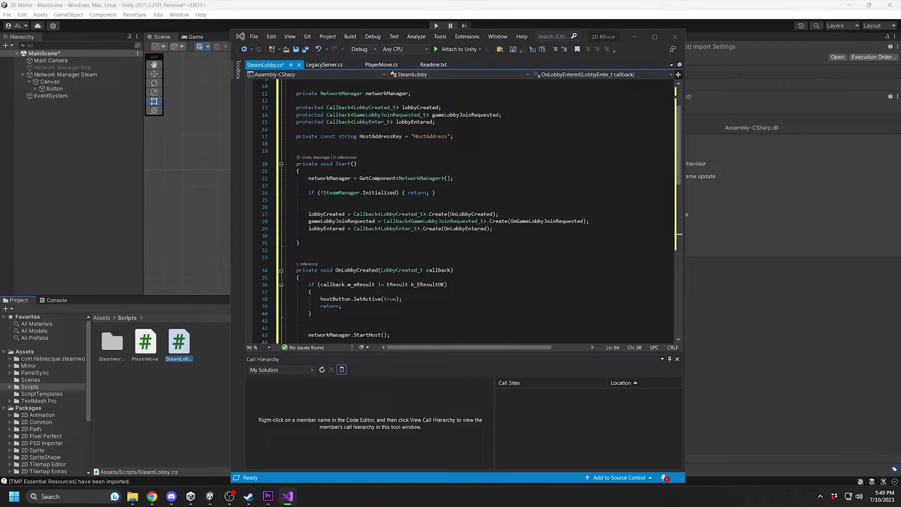
scroll(500, 236, down, 1)
scroll(501, 236, up, 1)
- Add a public HostLobby() method after Start that calls hostButton.SetActive(false)
click(500, 250)
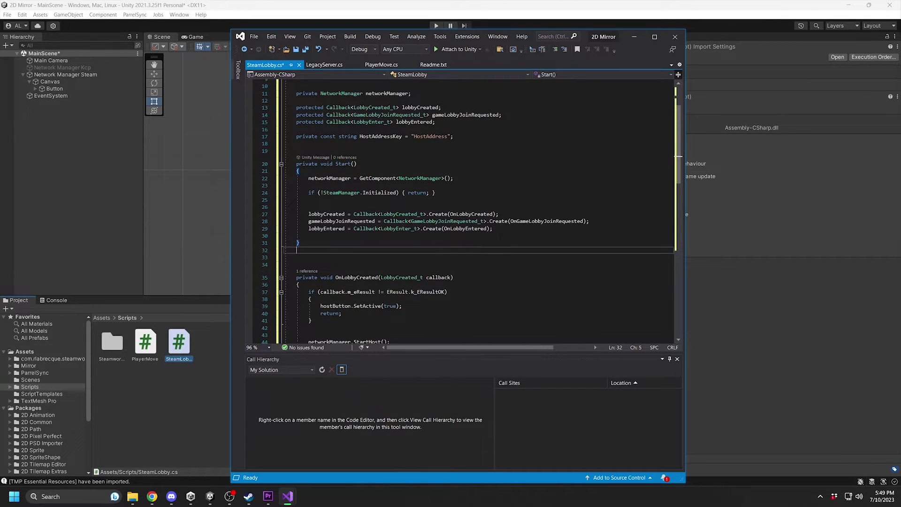
key(Return)
key(Return)
key(Return)
key(Return)
text(pu)
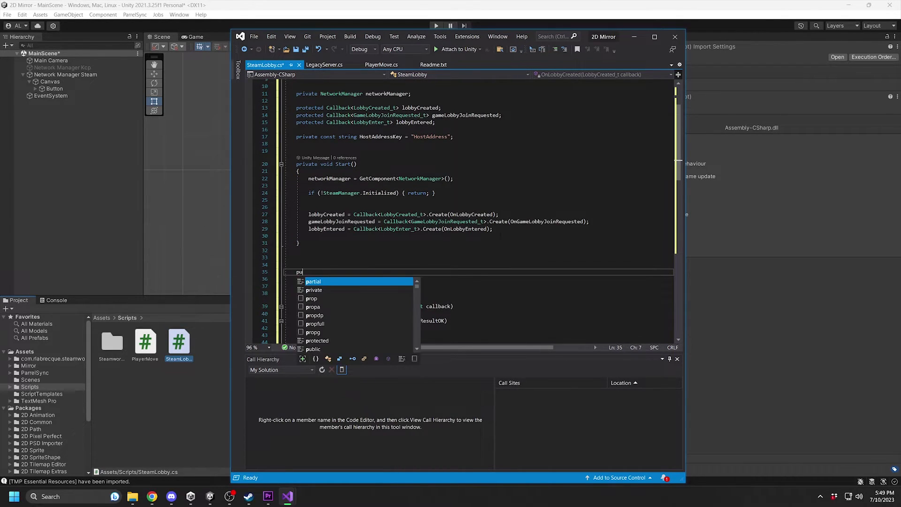
text(blic void HostLobby)
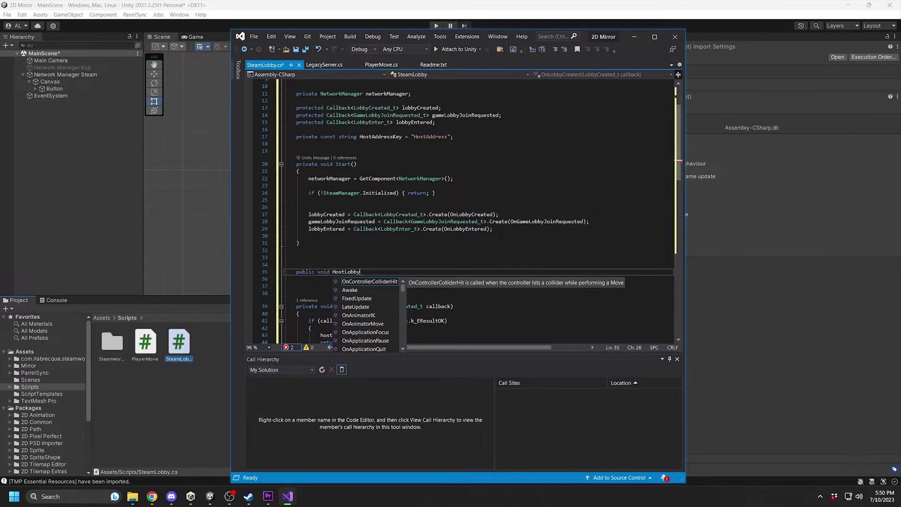
text(())
key(Return)
text({)
key(Return)
key(Return)
key(Return)
key(Up)
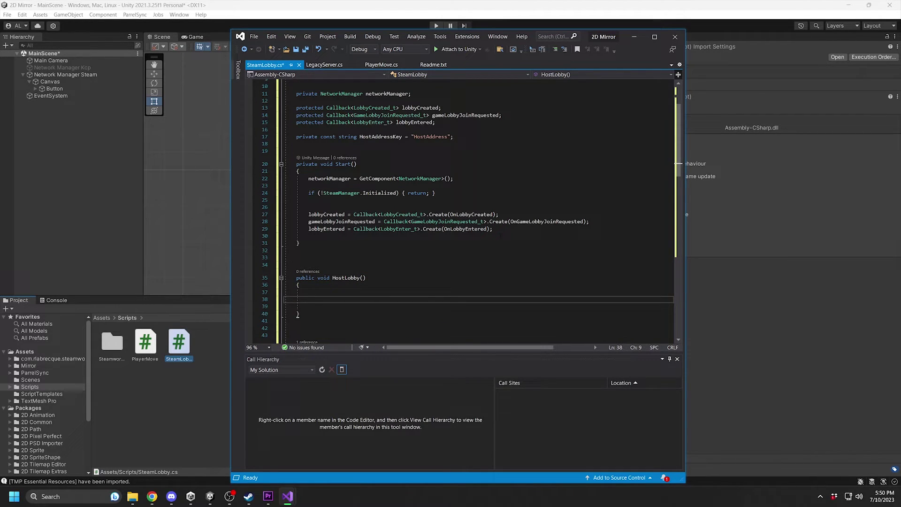
text(hostButton)
scroll(457, 211, down, 4)
text(.setActive(false);)
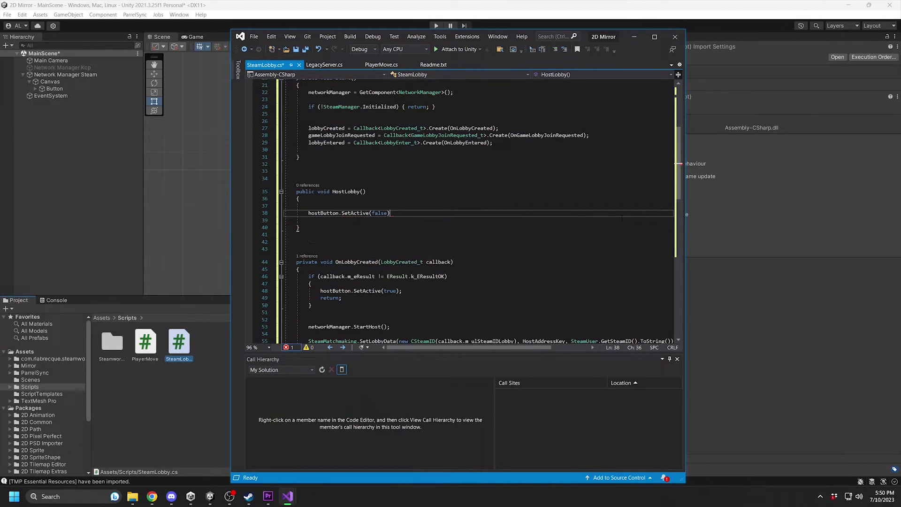
key(Return)
key(Return)
text(SteamMat)
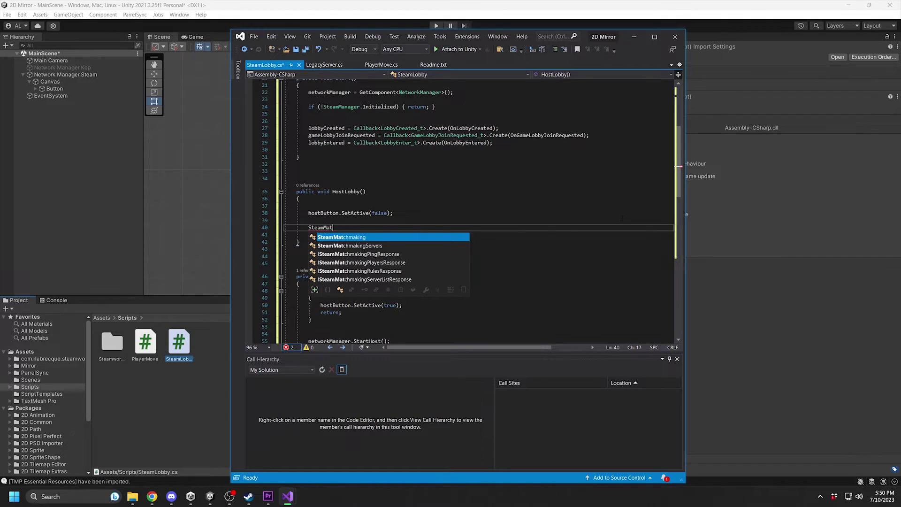
text(chmaking.Cre(Elo)
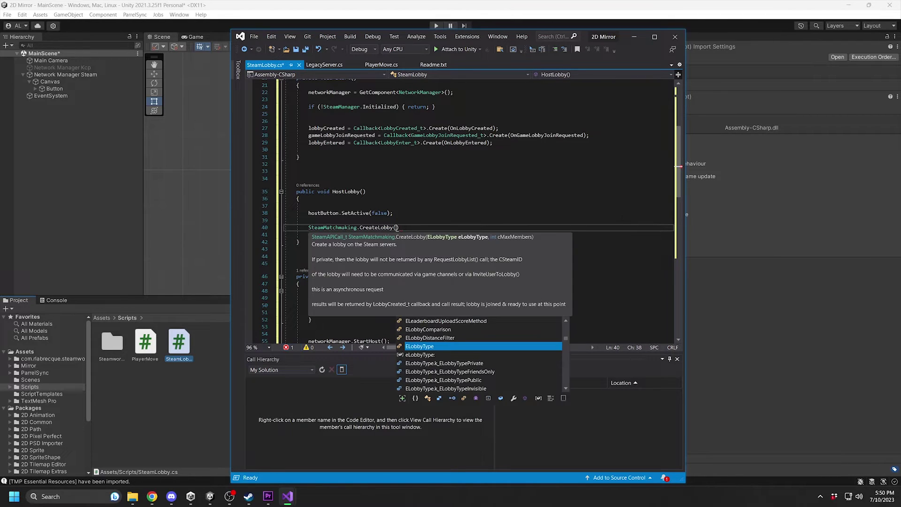
- Create a friends-only lobby with networkManager.maxConnections, then save the SteamLobby script
key(Tab)
text(.k)
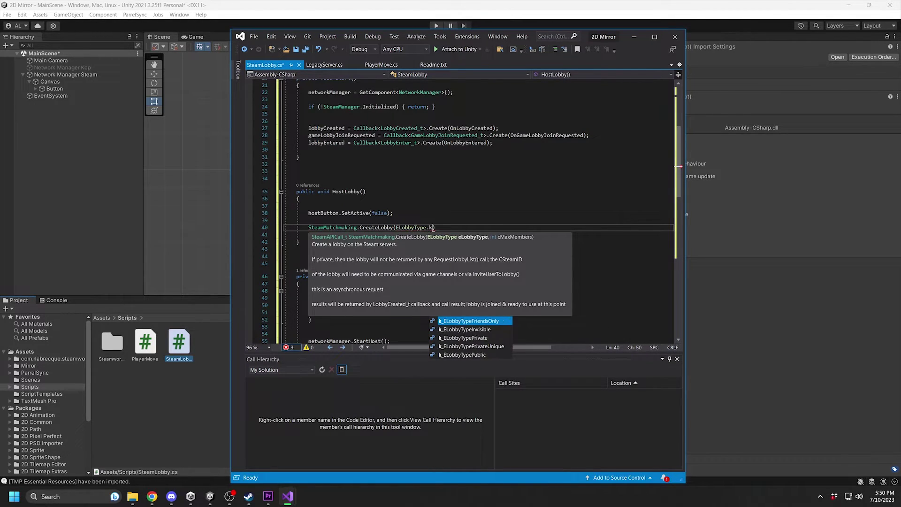
text(_E)
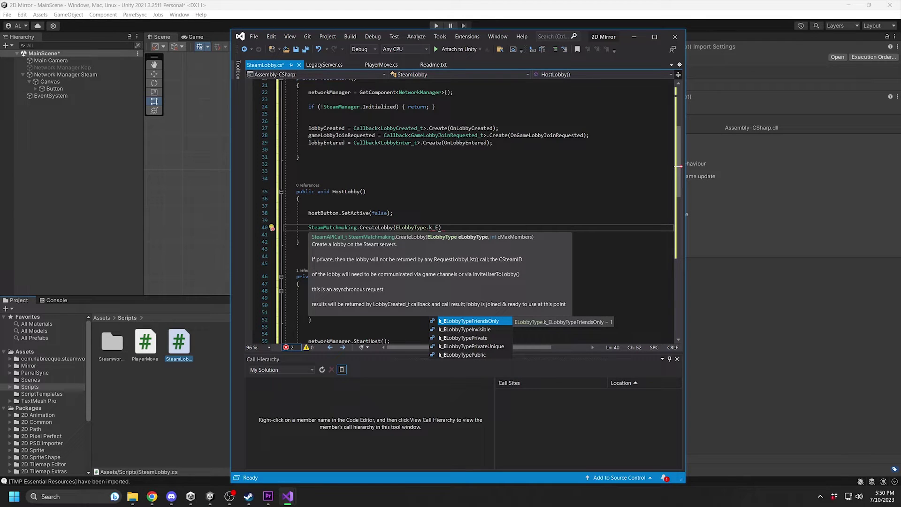
key(Tab)
text(, netwo)
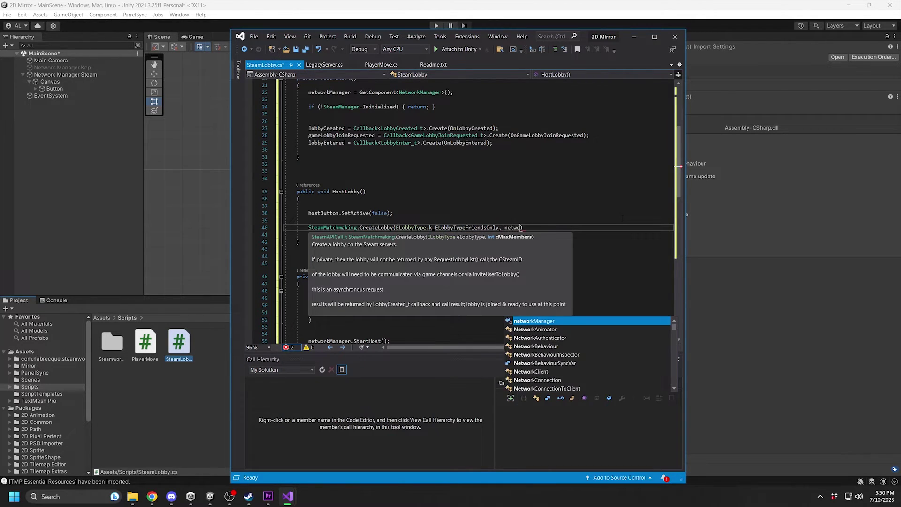
key(Tab)
text(.max)
key(Tab)
text();)
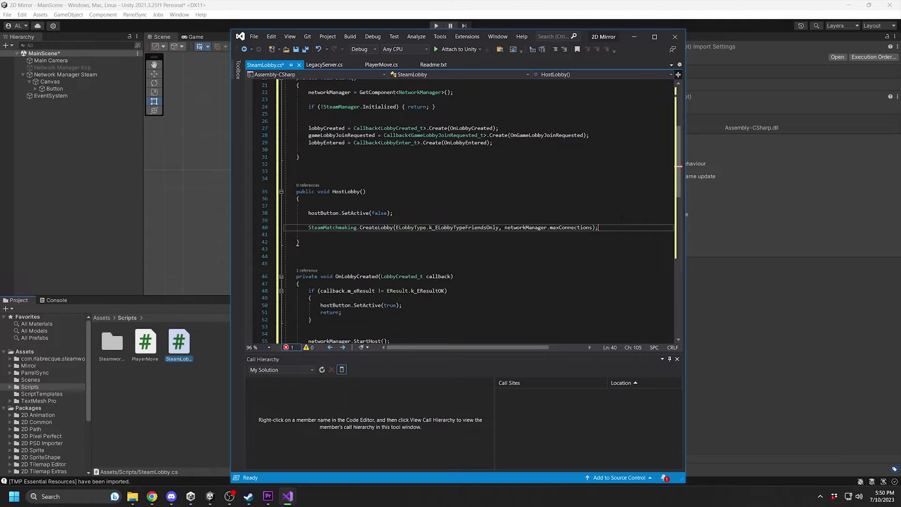
key(ctrl+s)
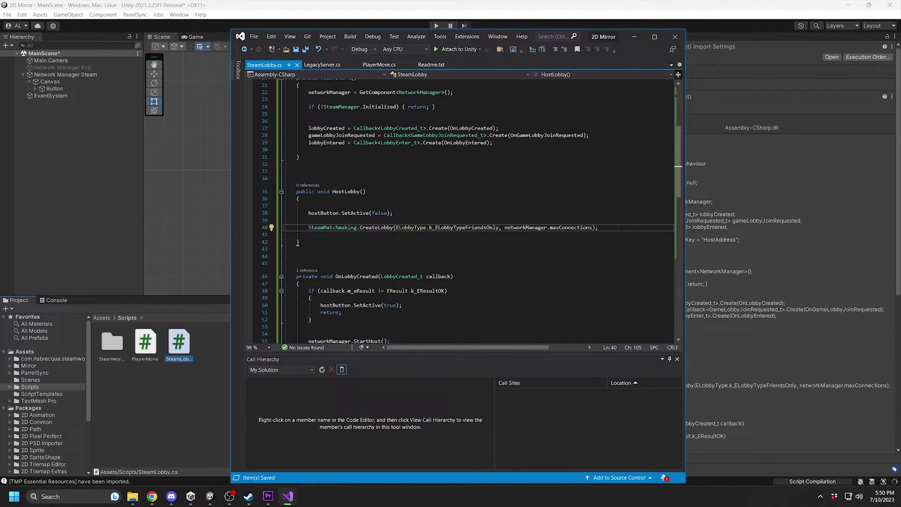
click(67, 191)
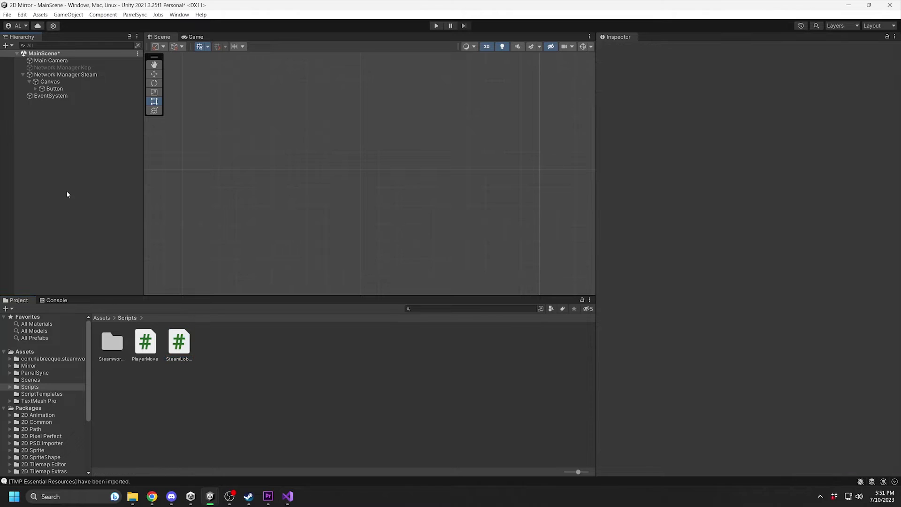
- Select Network Manager Steam and remove its Network Manager HUD component
click(58, 74)
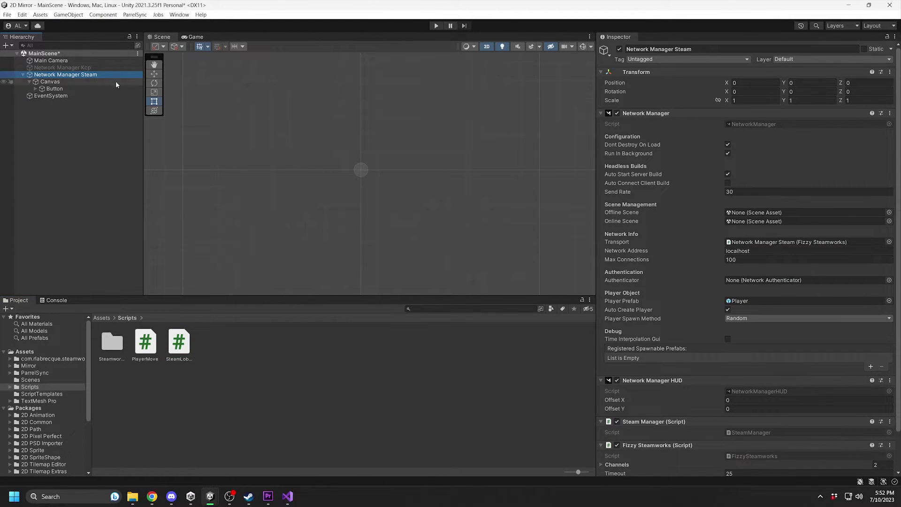
scroll(771, 292, down, 2)
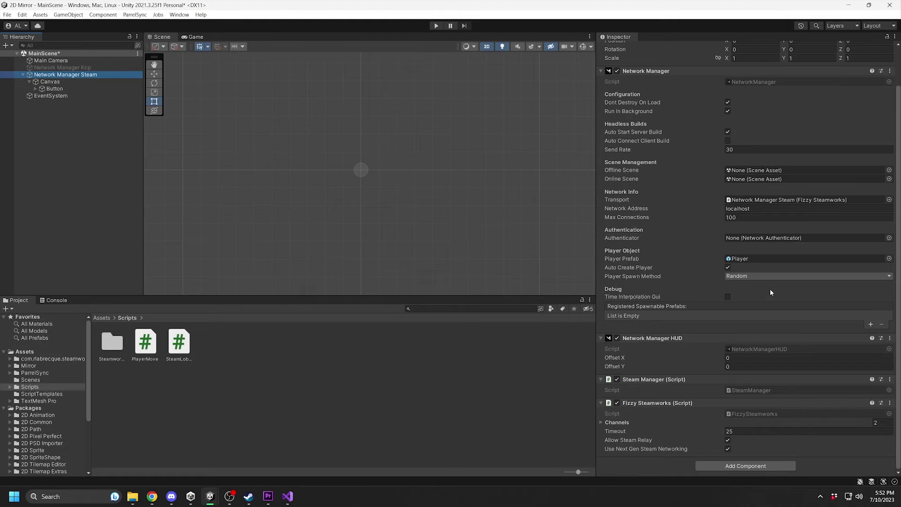
click(889, 339)
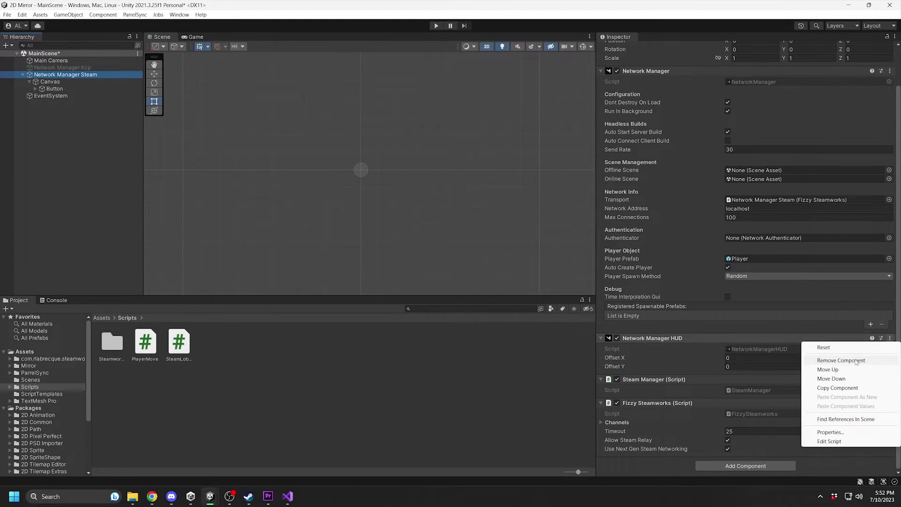
click(855, 359)
click(773, 466)
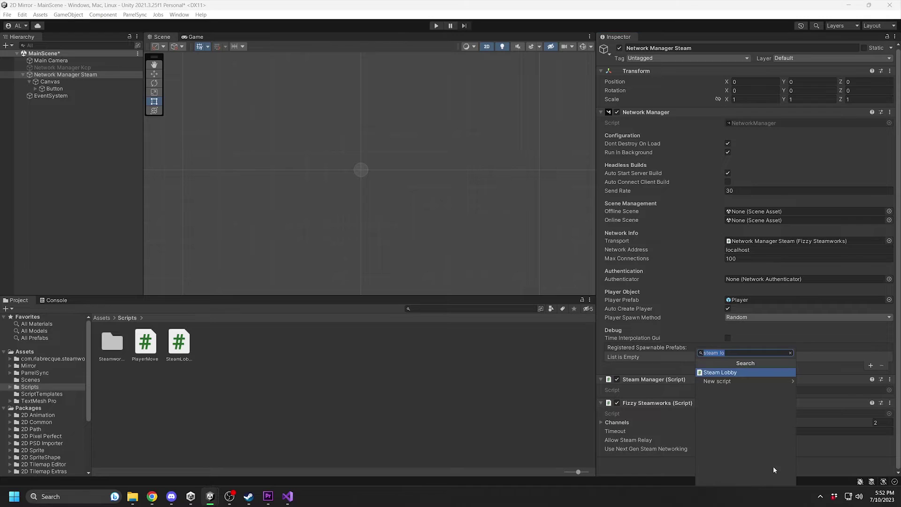
- Add the Steam Lobby component and move it above Steam Manager
click(736, 372)
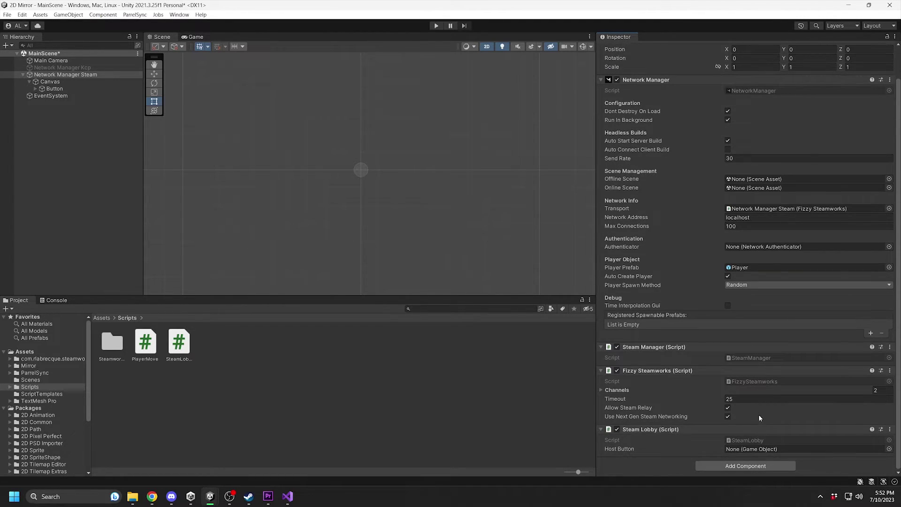
drag(759, 430, 746, 345)
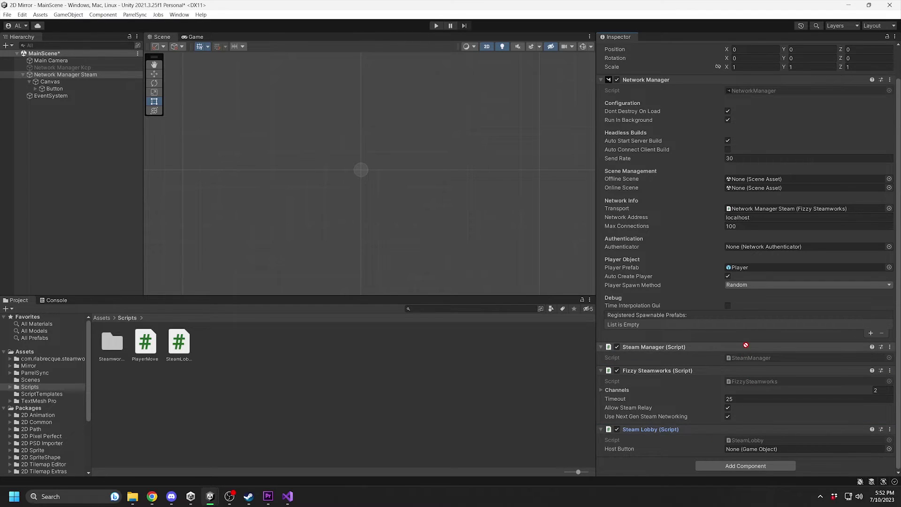
drag(746, 342, 746, 339)
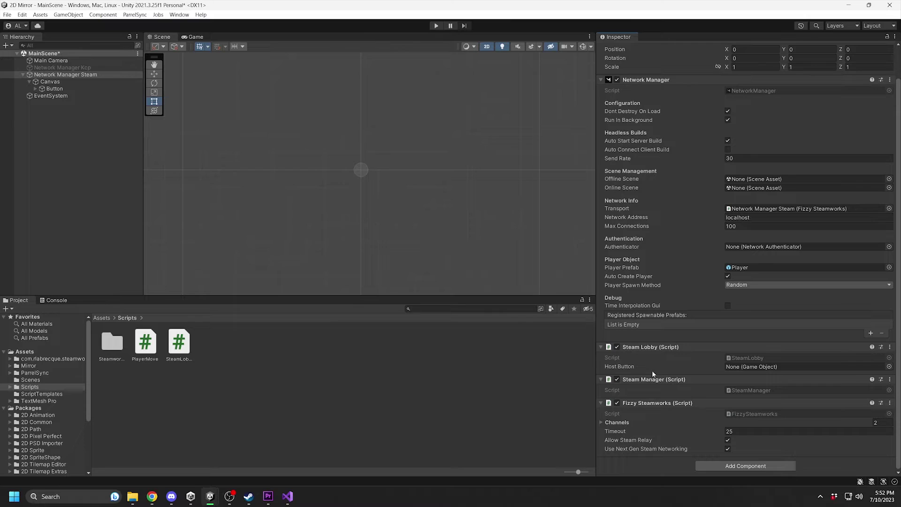
- Assign the Button object to Steam Lobby's Host Button field
click(56, 89)
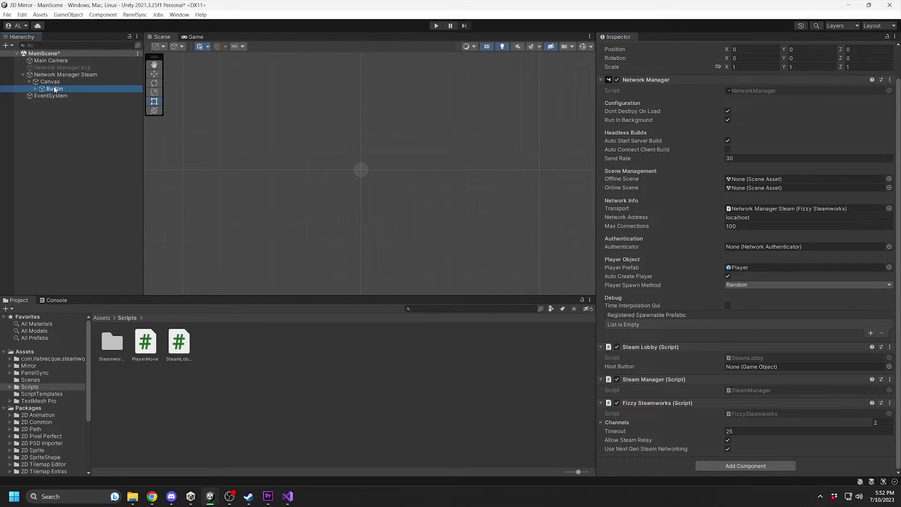
drag(55, 90, 643, 247)
drag(758, 370, 757, 368)
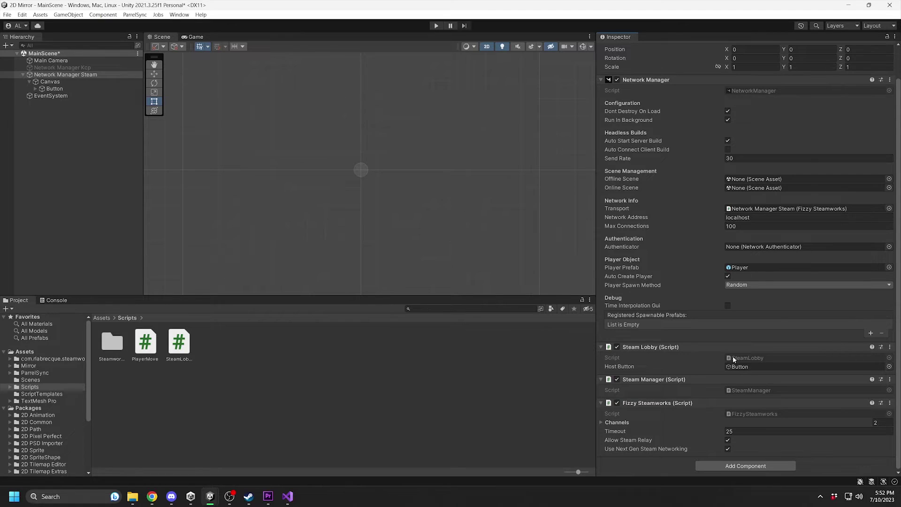
- Save MainScene, then edit the Button's Text (TMP) label to read Host
right_click(71, 53)
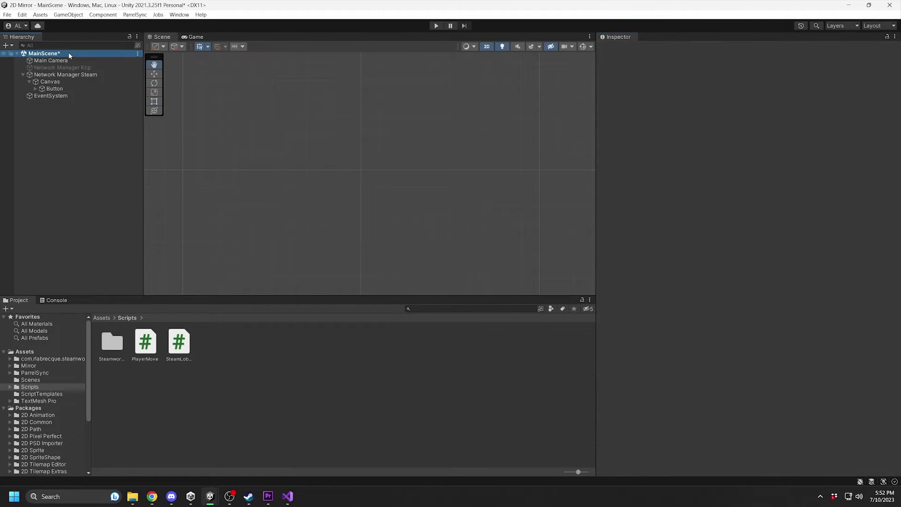
click(102, 69)
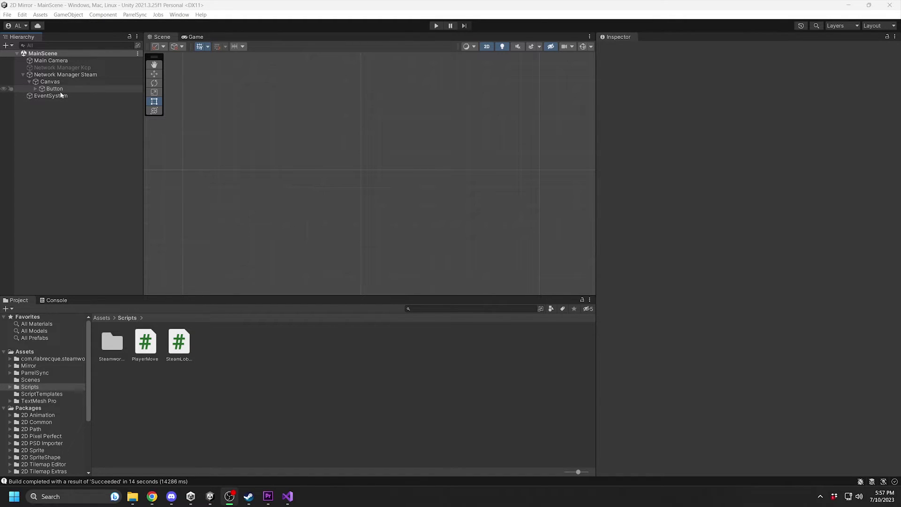
click(60, 90)
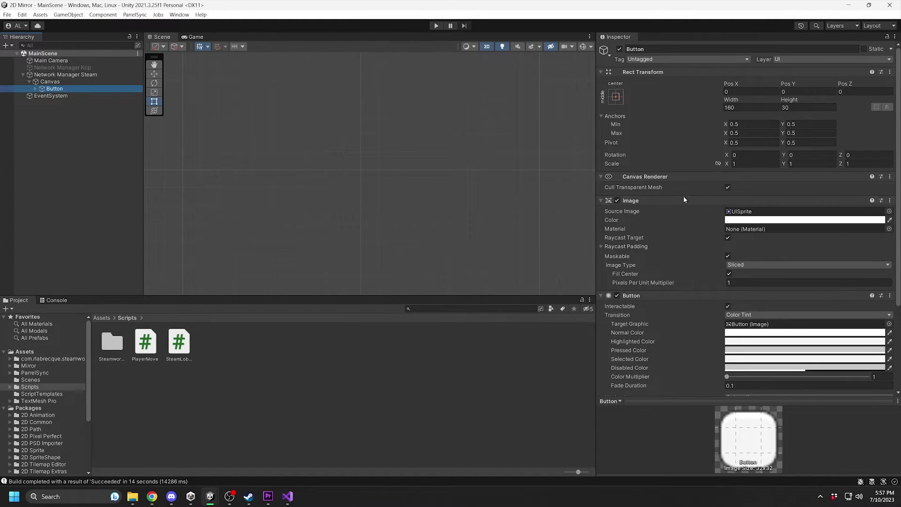
scroll(778, 235, down, 1)
scroll(778, 238, down, 4)
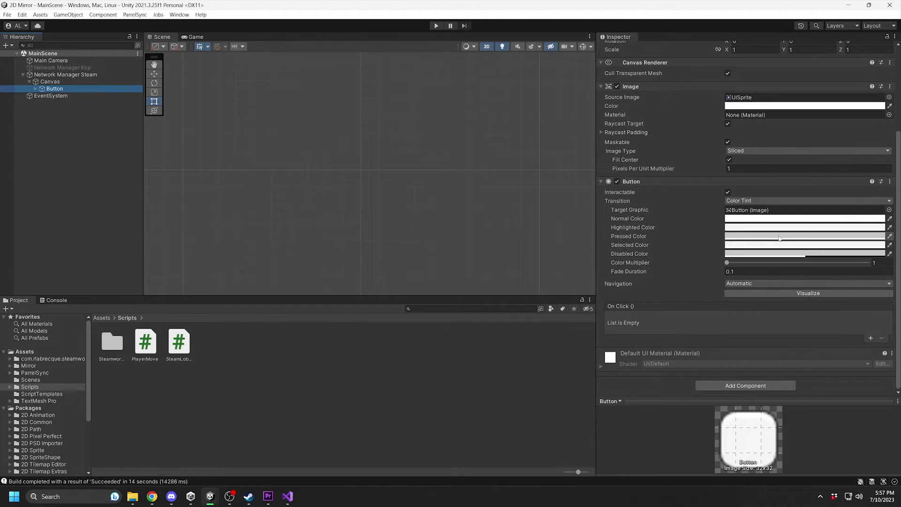
scroll(778, 237, up, 2)
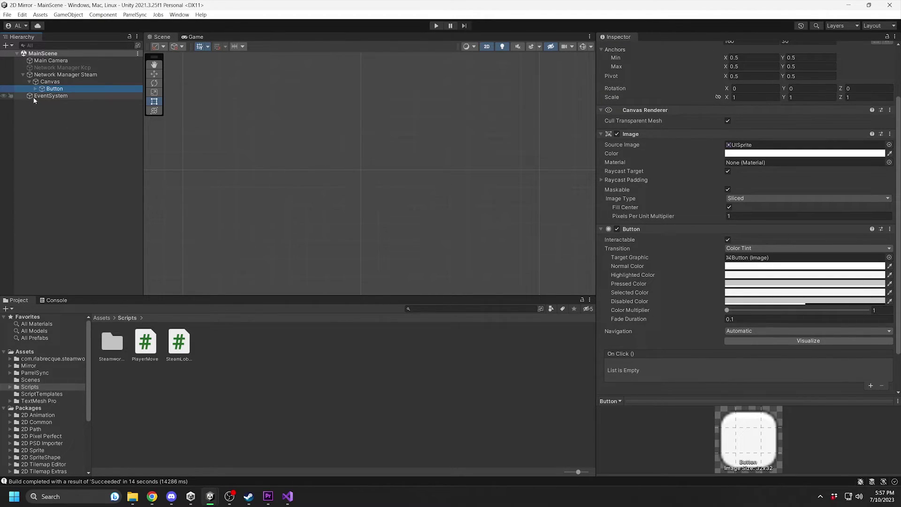
click(55, 96)
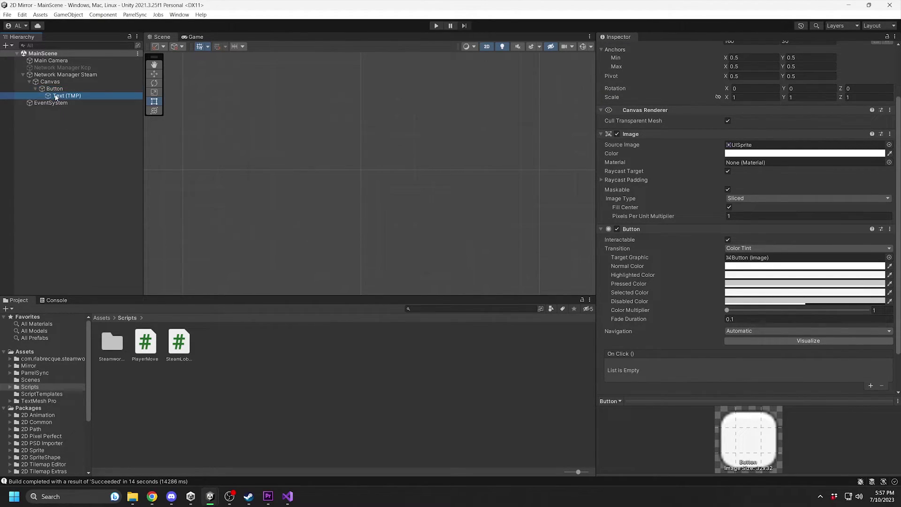
click(674, 176)
text(Host)
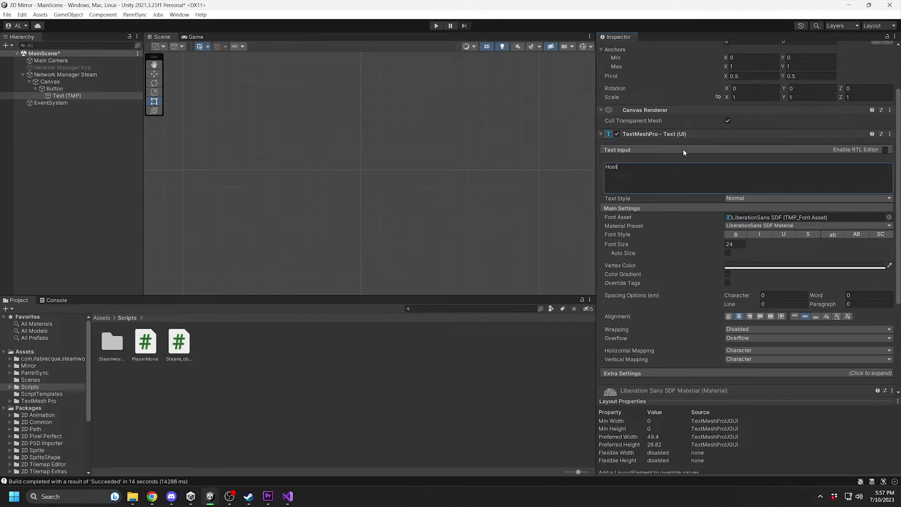
- Add an On Click entry targeting Network Manager Steam that calls SteamLobby.HostLobby()
click(90, 89)
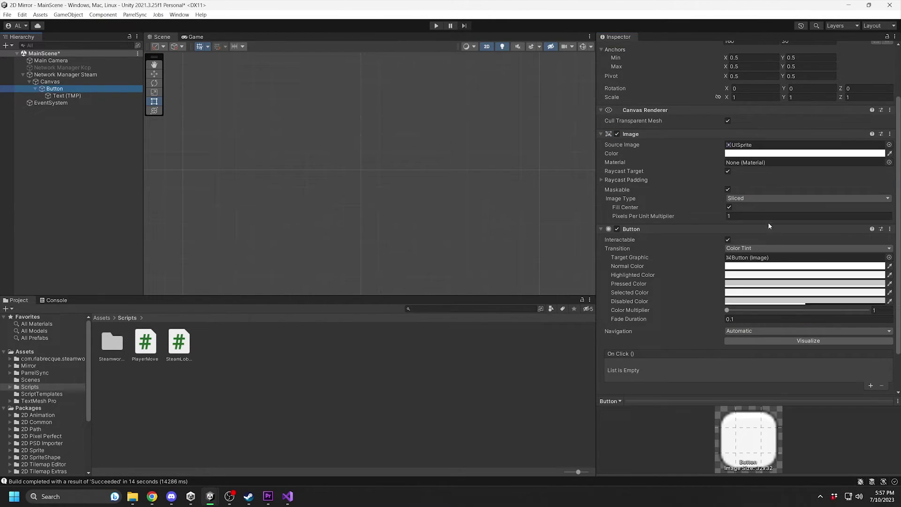
scroll(861, 363, down, 2)
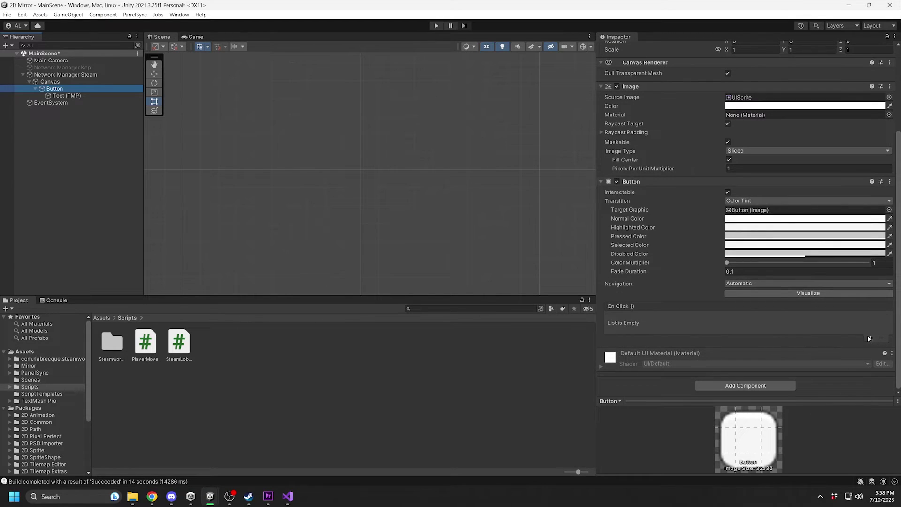
click(869, 339)
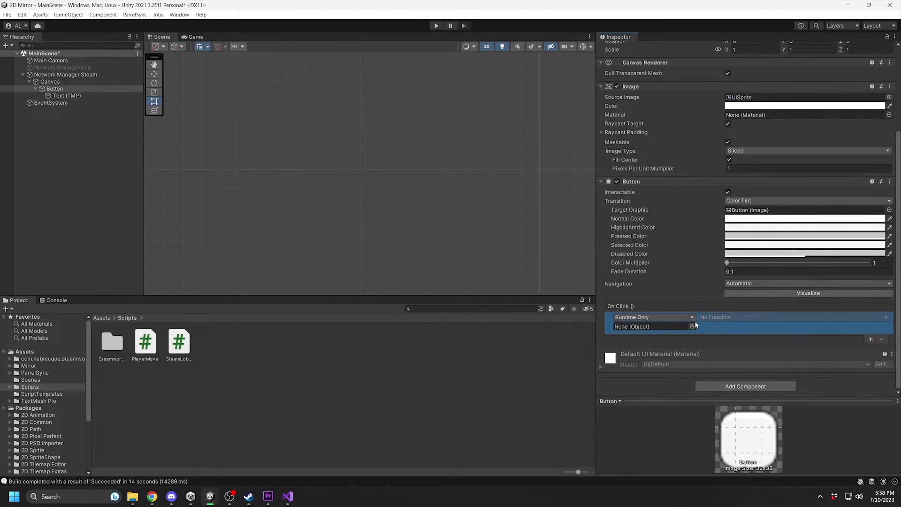
drag(74, 76, 77, 77)
drag(240, 109, 659, 327)
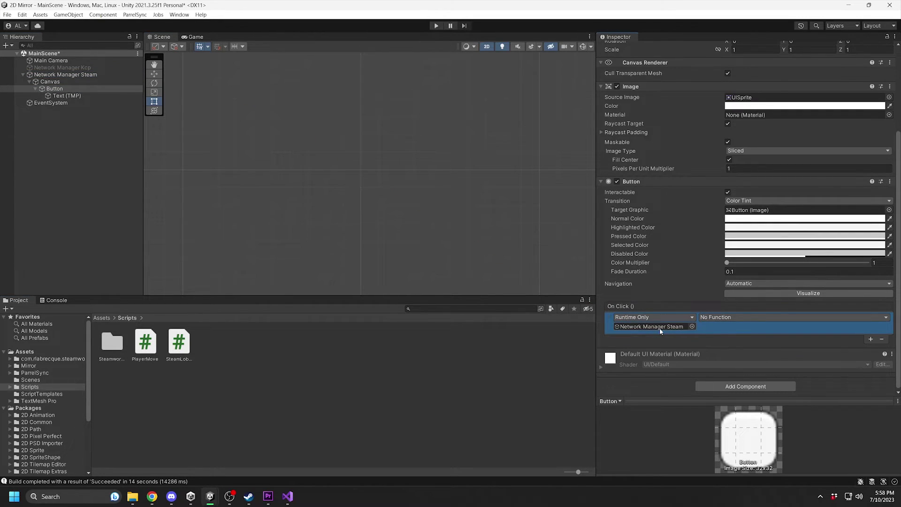
click(740, 318)
mouse_move(730, 368)
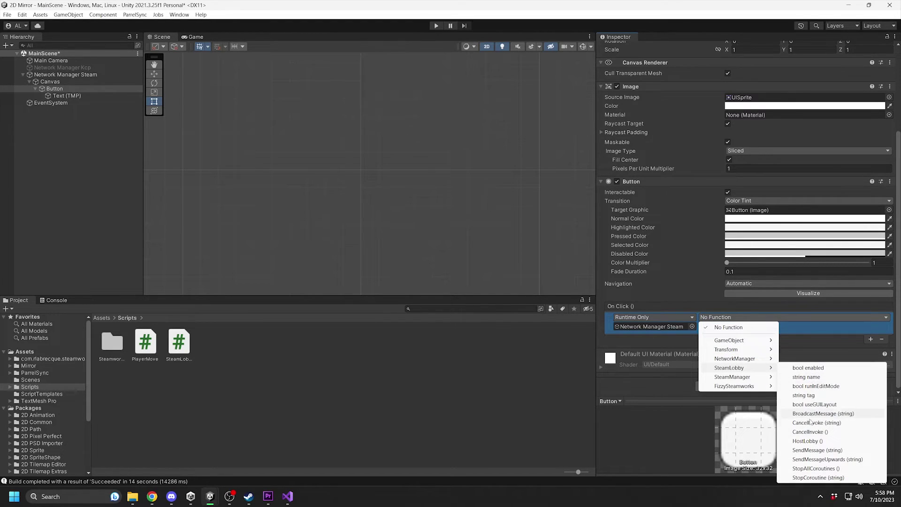
click(805, 442)
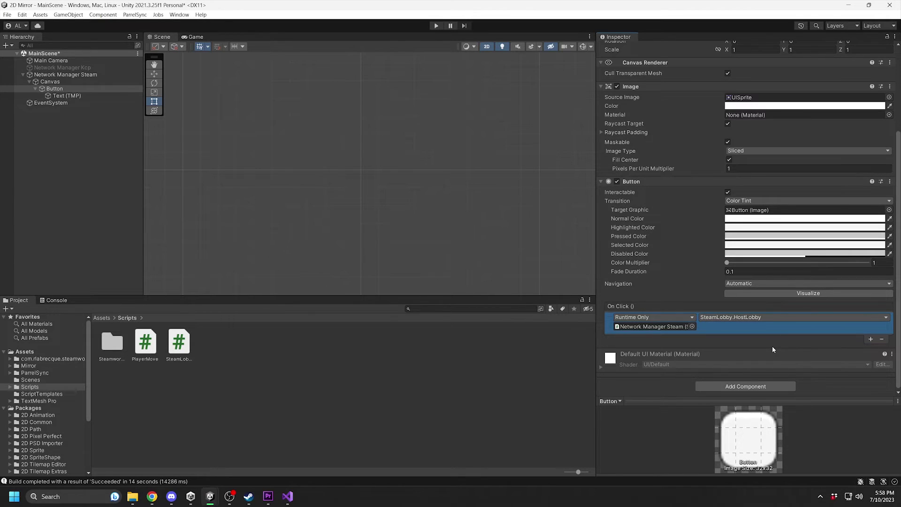
right_click(85, 55)
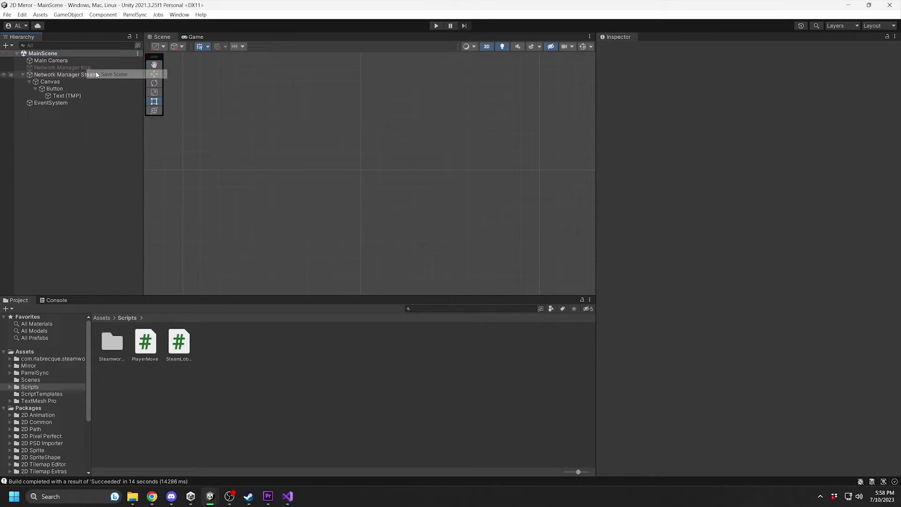
- Build for Windows from Build Settings into a new '2D Mirror Build' folder
click(7, 14)
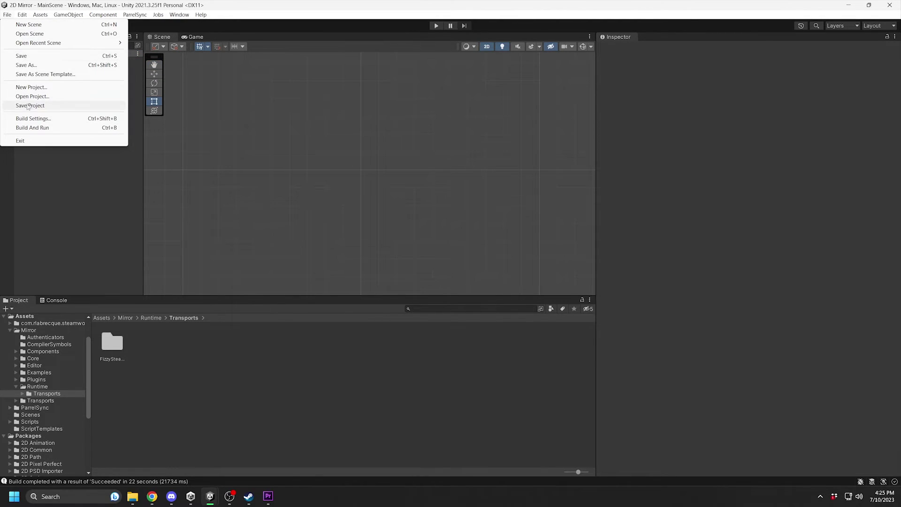
click(33, 118)
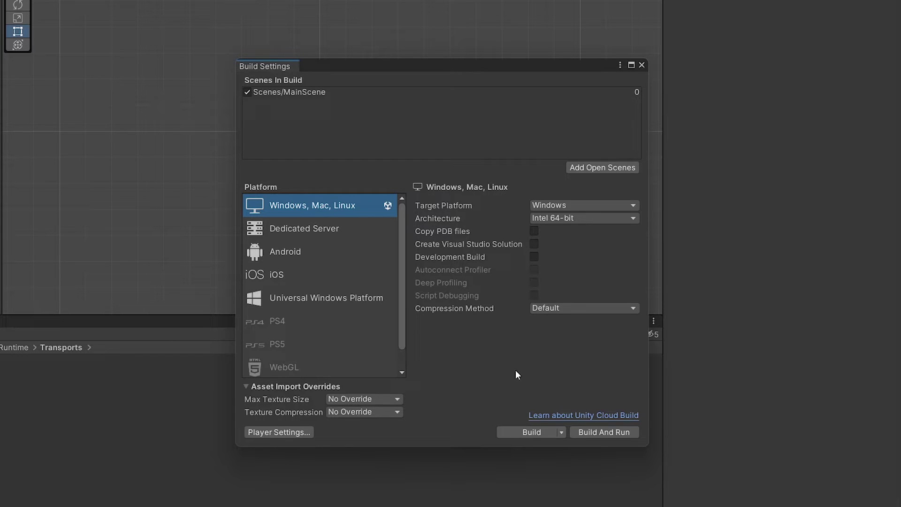
click(552, 433)
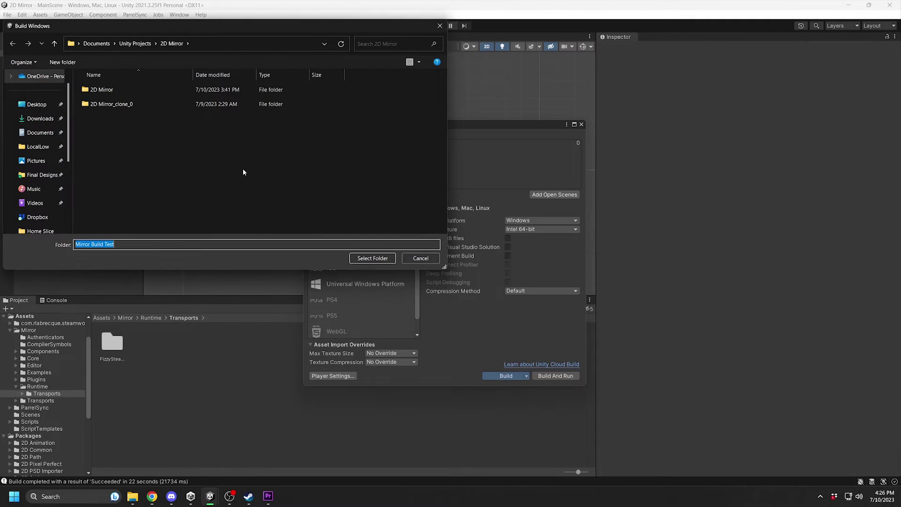
right_click(213, 151)
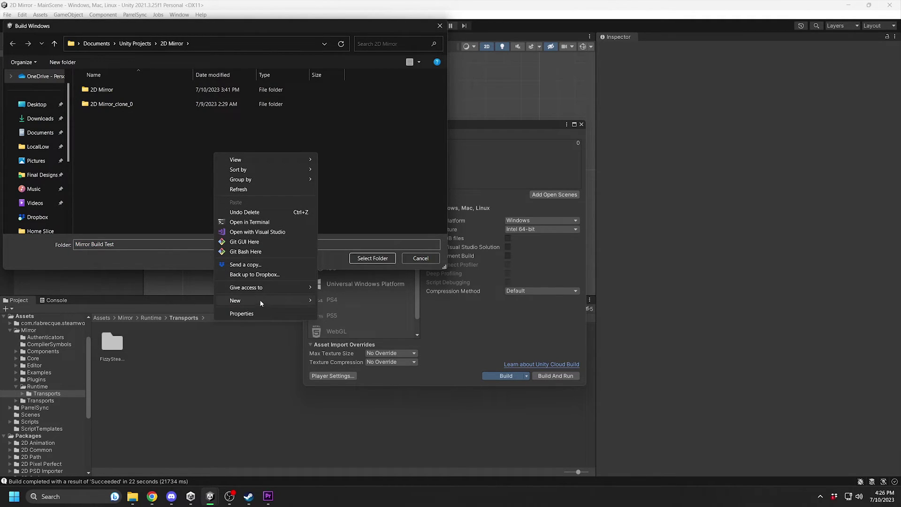
mouse_move(235, 301)
click(337, 302)
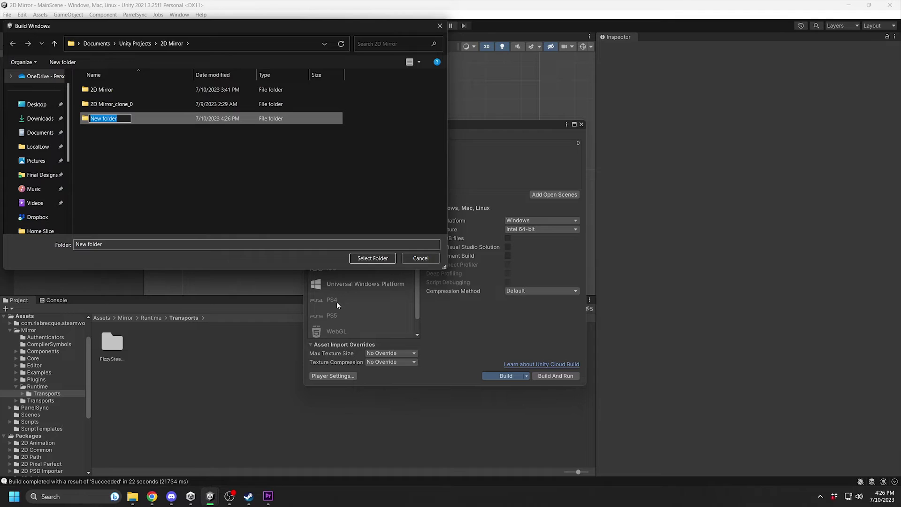
text(2D Mir)
text(ror Build)
key(Return)
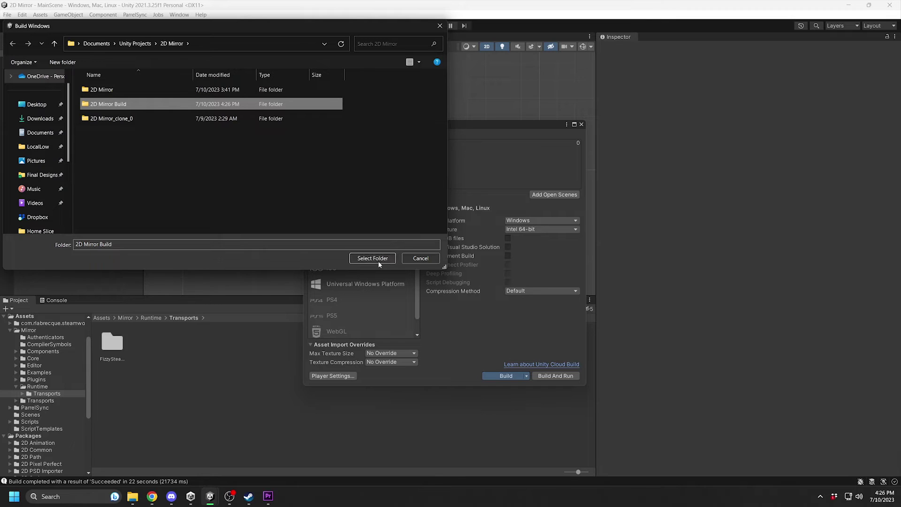
click(378, 261)
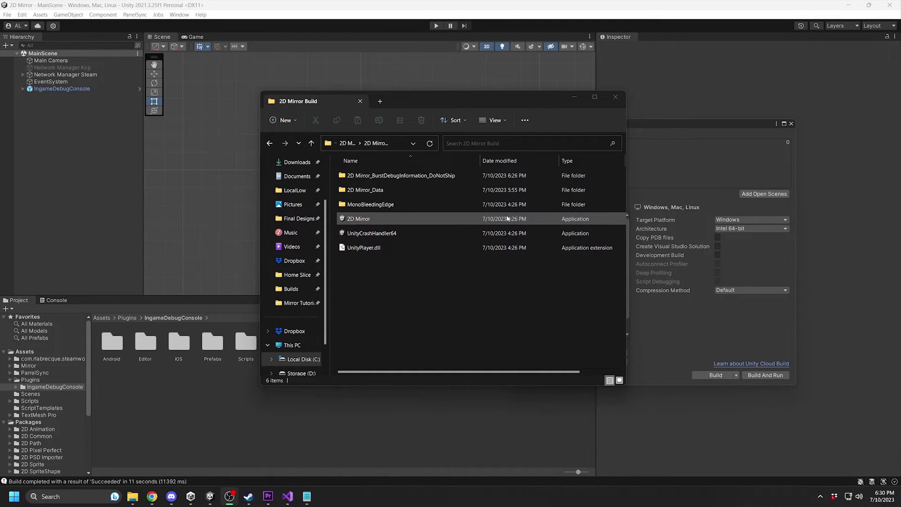
- Create a steam_appid text file in the build folder containing 1456390 and save it
right_click(411, 275)
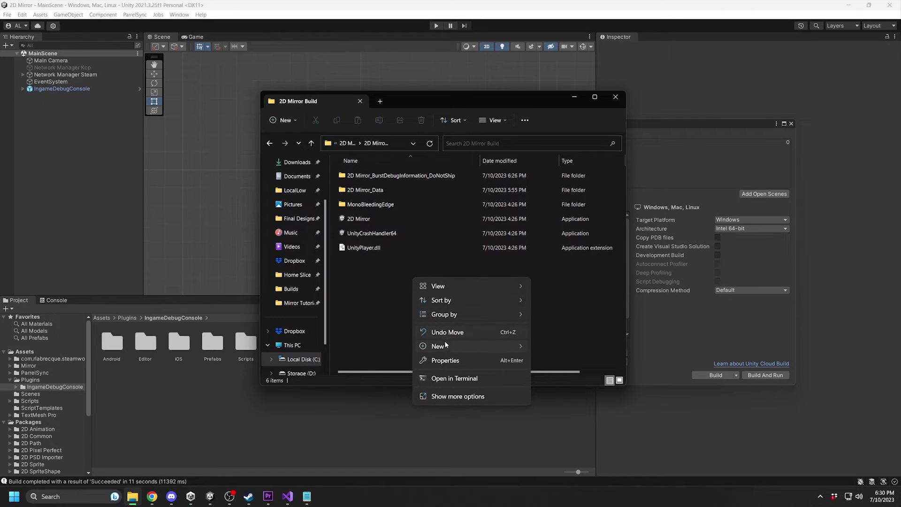
mouse_move(437, 346)
click(560, 393)
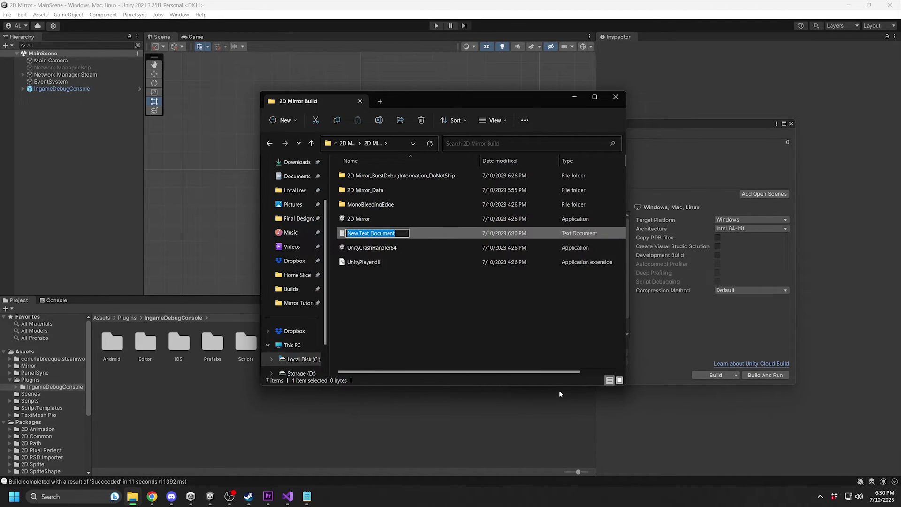
text(steam_appid)
key(Return)
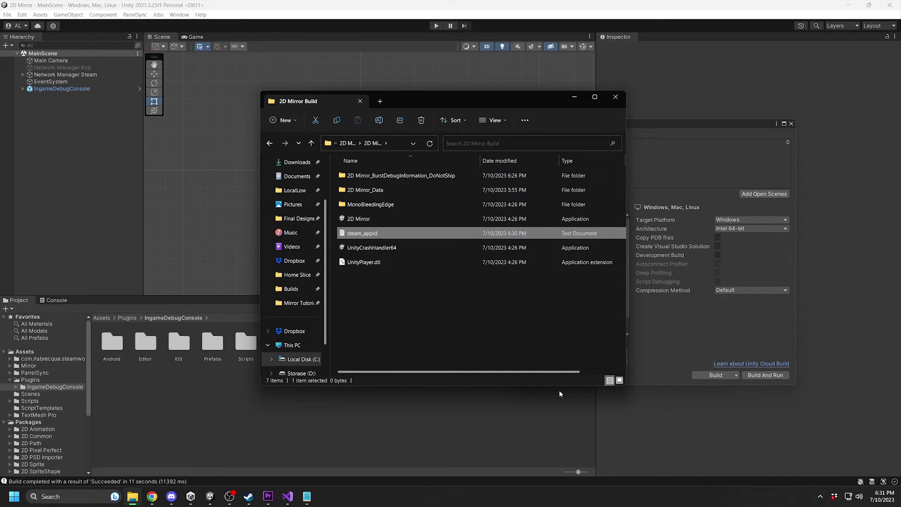
double_click(474, 229)
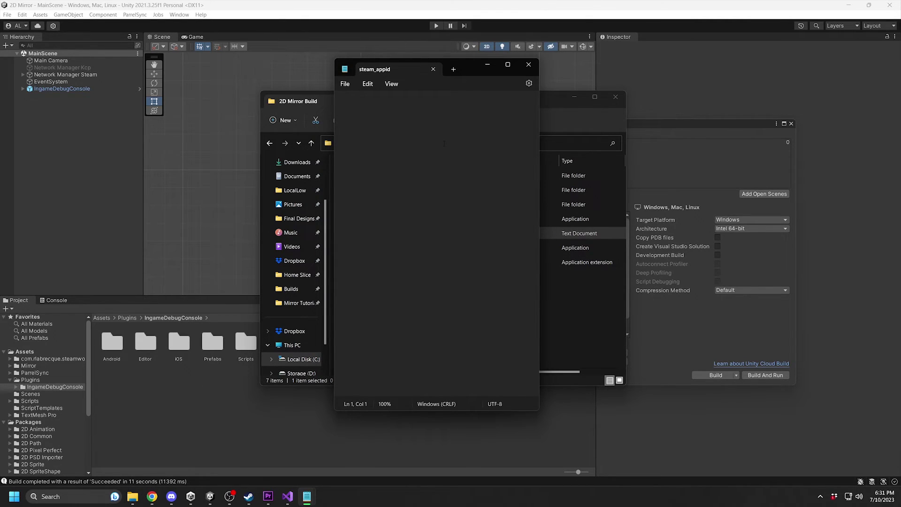
text(145)
text(6)
text(390)
click(349, 85)
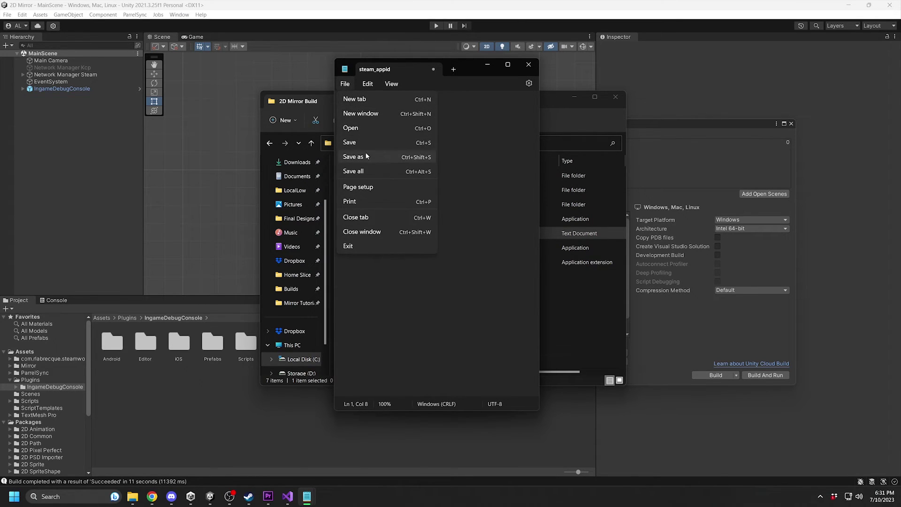
click(370, 145)
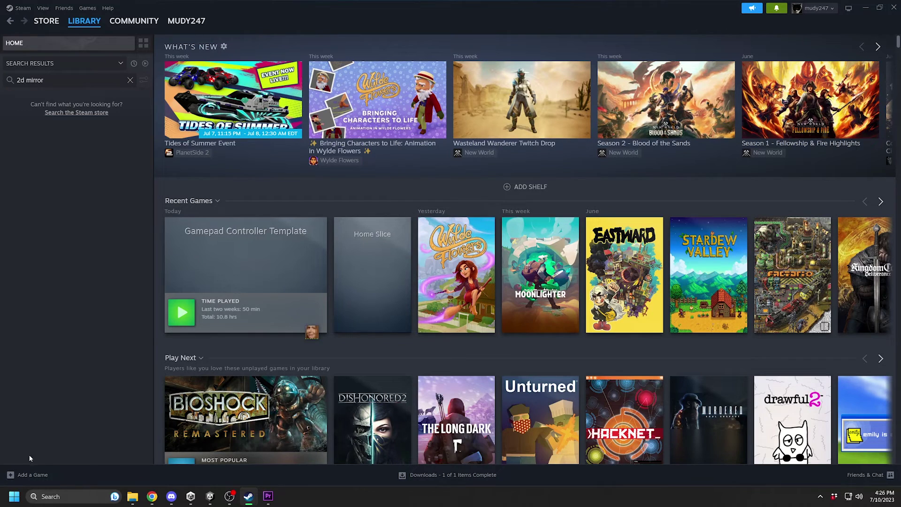
- Add 2D Mirror.exe to Steam as a non-Steam game and open its library page
click(29, 475)
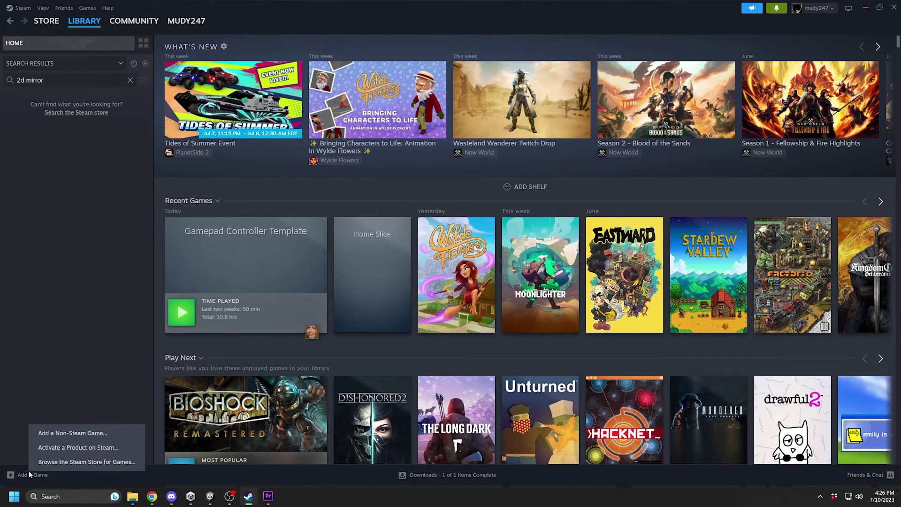
click(65, 434)
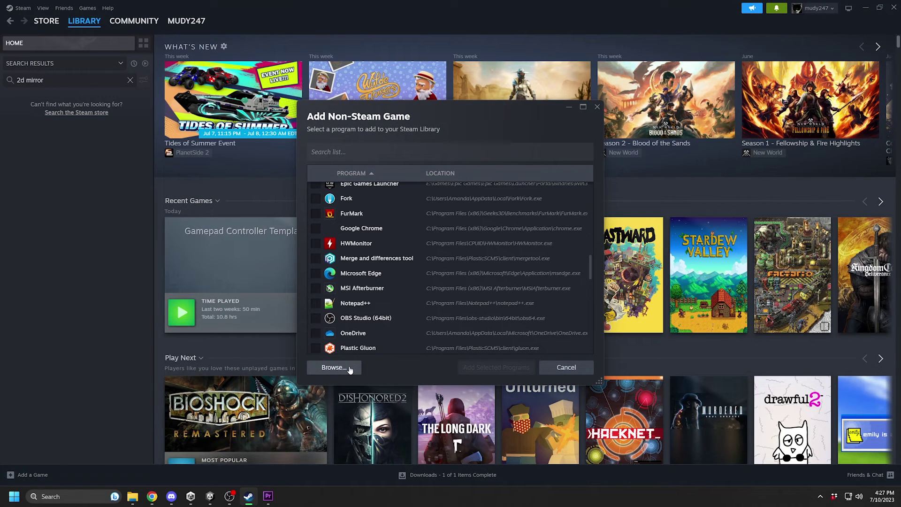
click(334, 367)
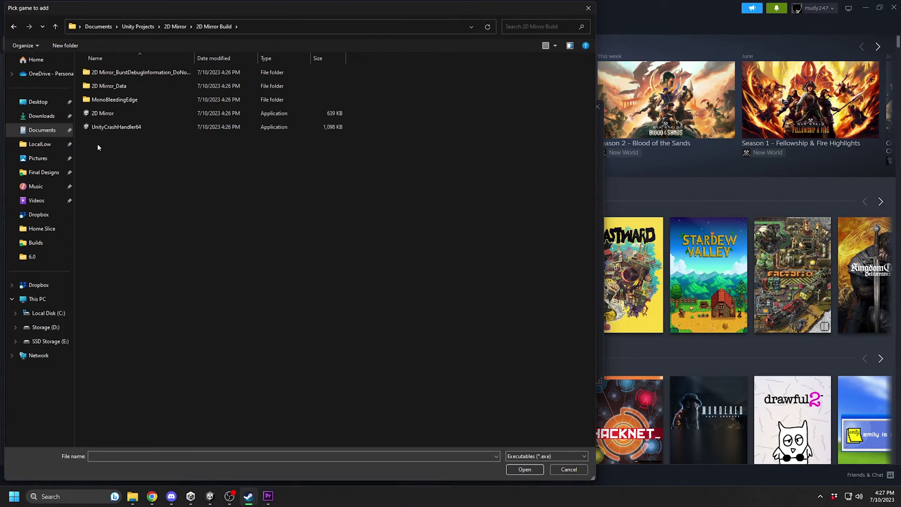
click(107, 114)
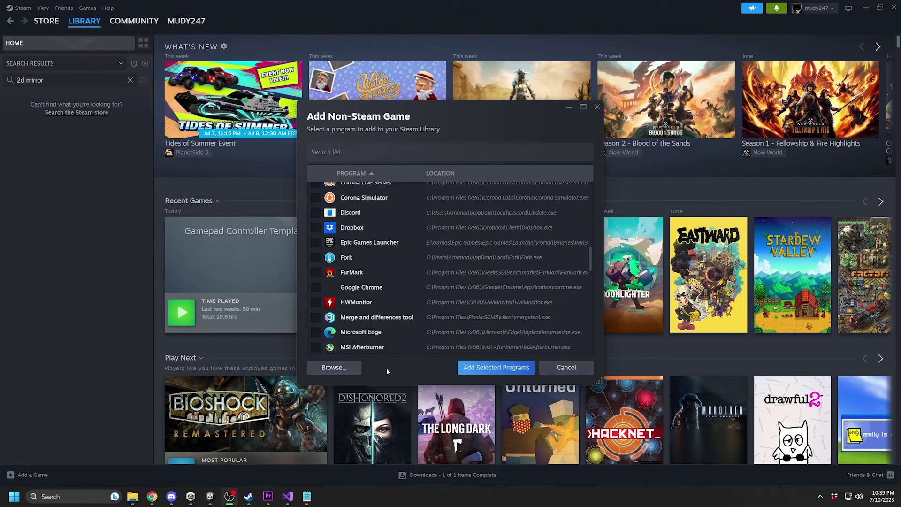
click(501, 367)
click(63, 108)
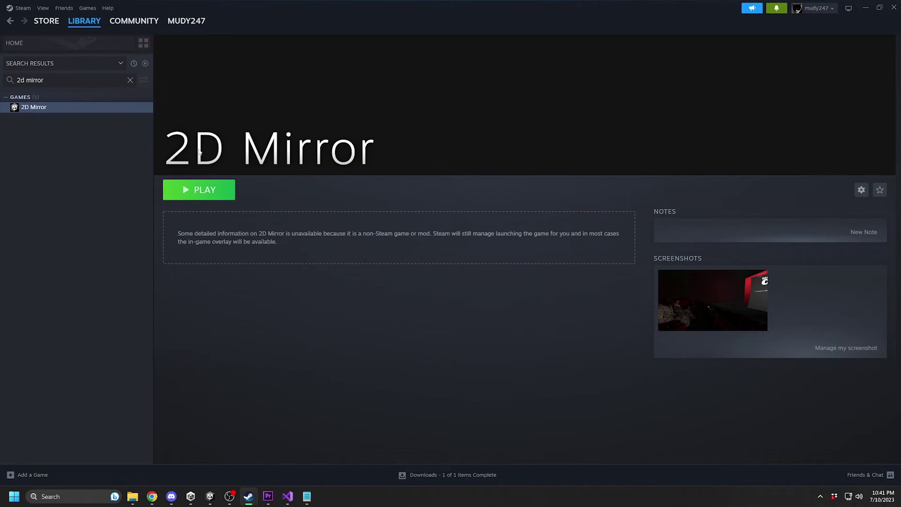
- Launch 2D Mirror from Steam and accept the friend's Play Game invite in chat
click(222, 191)
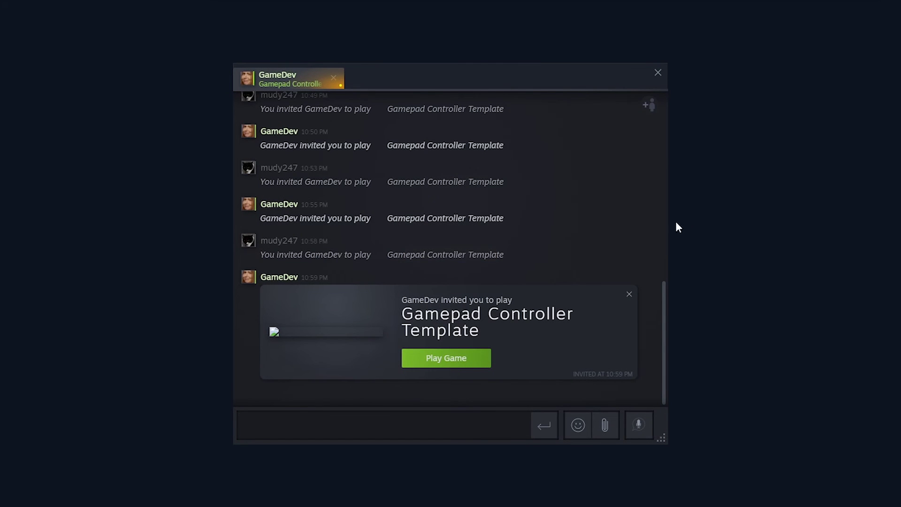
click(457, 358)
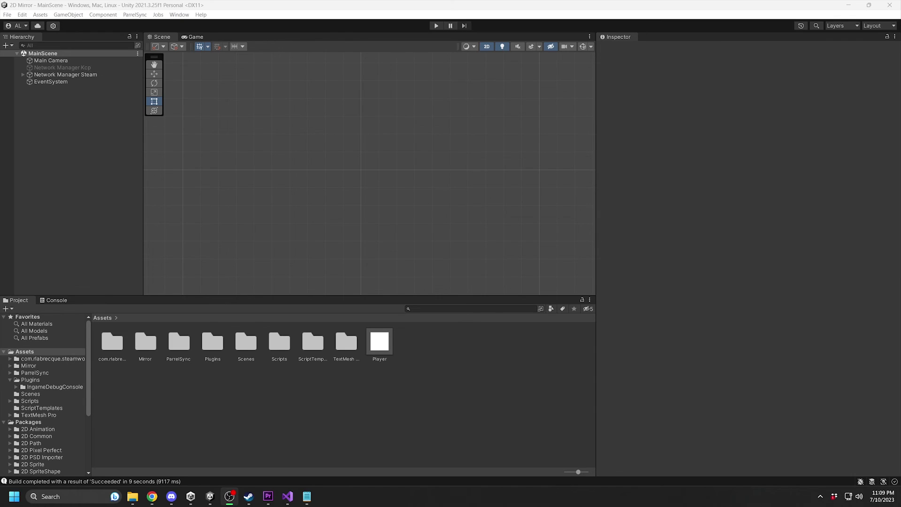
- Select Network Manager Steam to inspect its Network Manager, Steam Lobby and Steamworks components
click(105, 74)
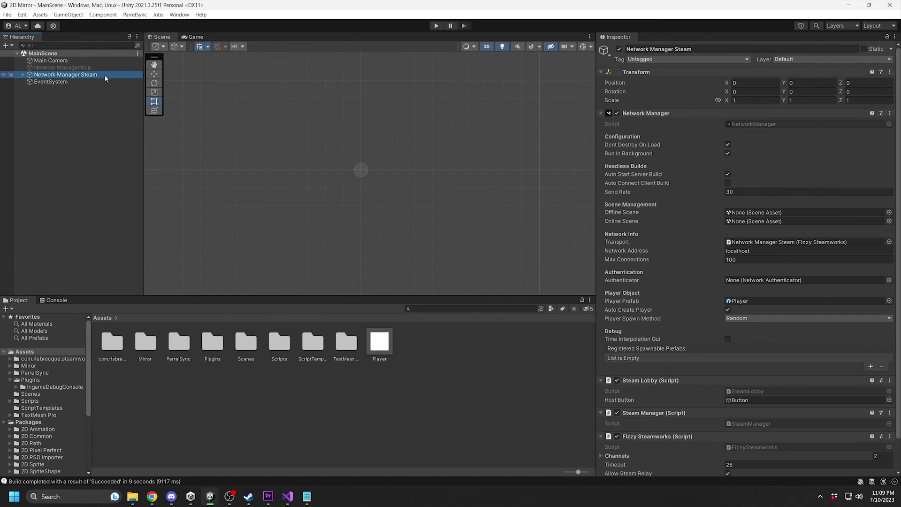